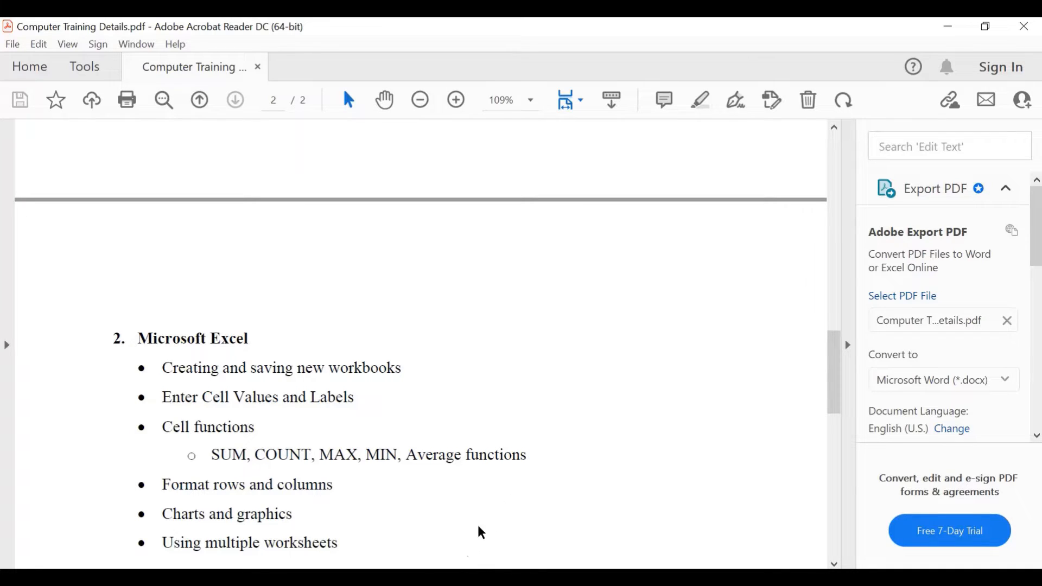
Switch to Excel and create a new blank workbook.
left_click(453, 577)
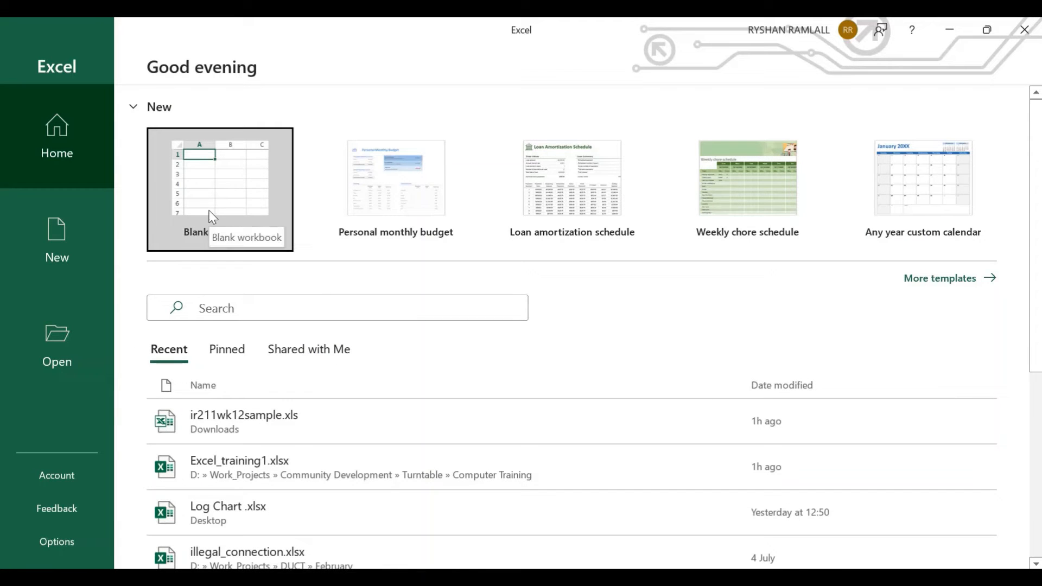
left_click(93, 229)
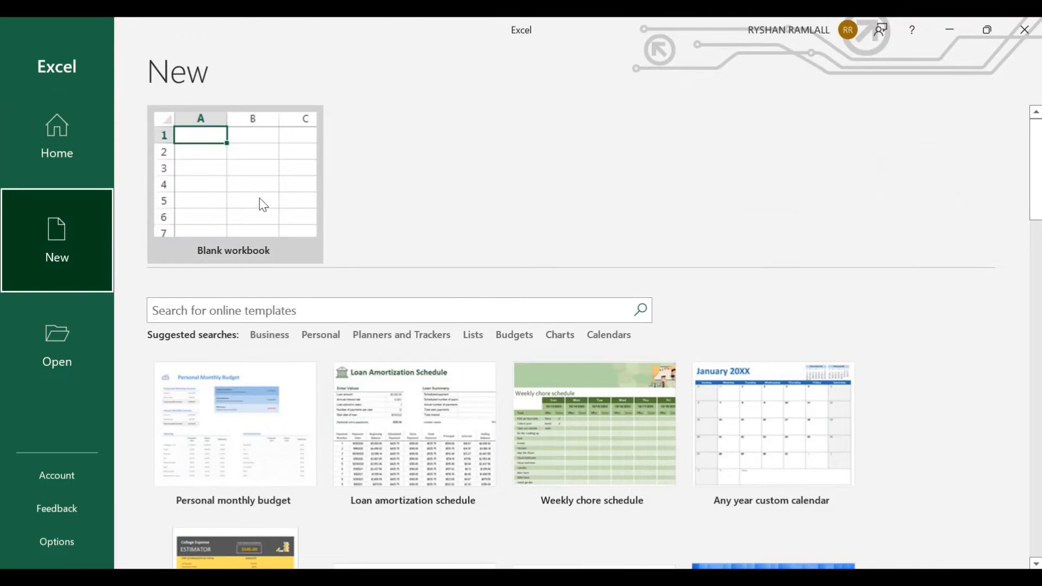
left_click(263, 204)
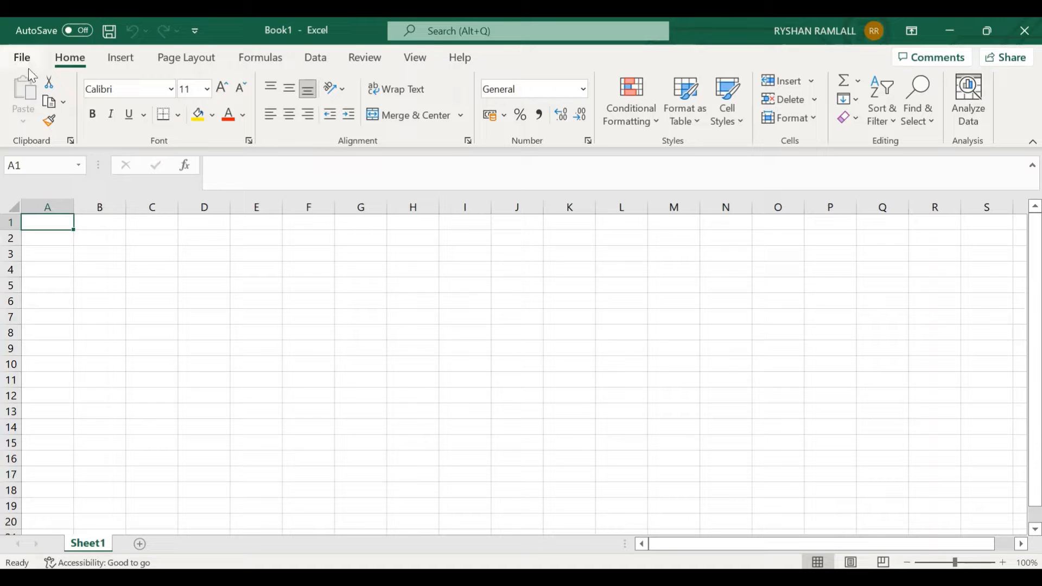
Save the new workbook as Workbook1 in the Computer Training folder.
left_click(109, 33)
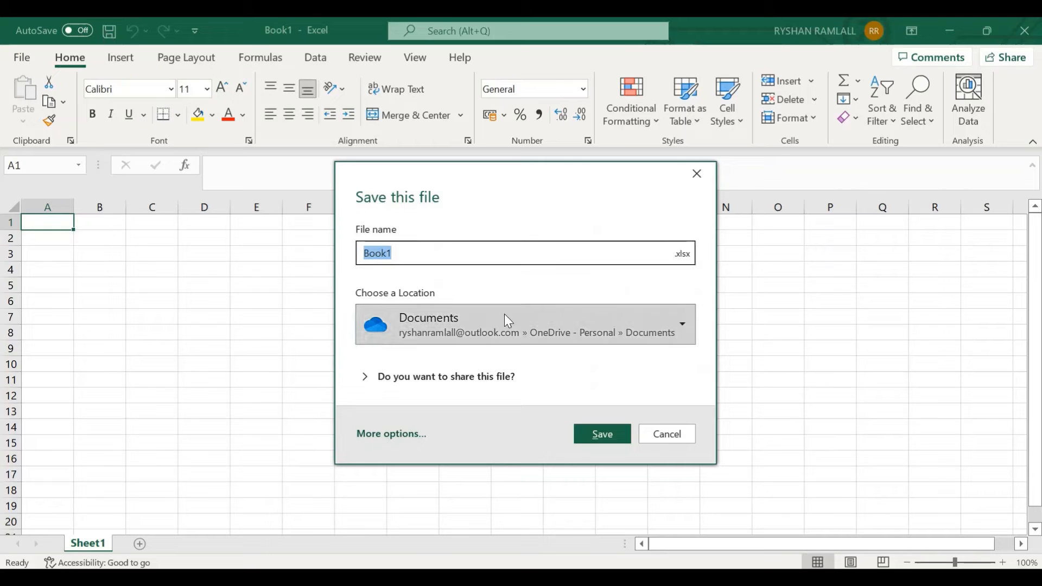
left_click(505, 320)
key("Escape")
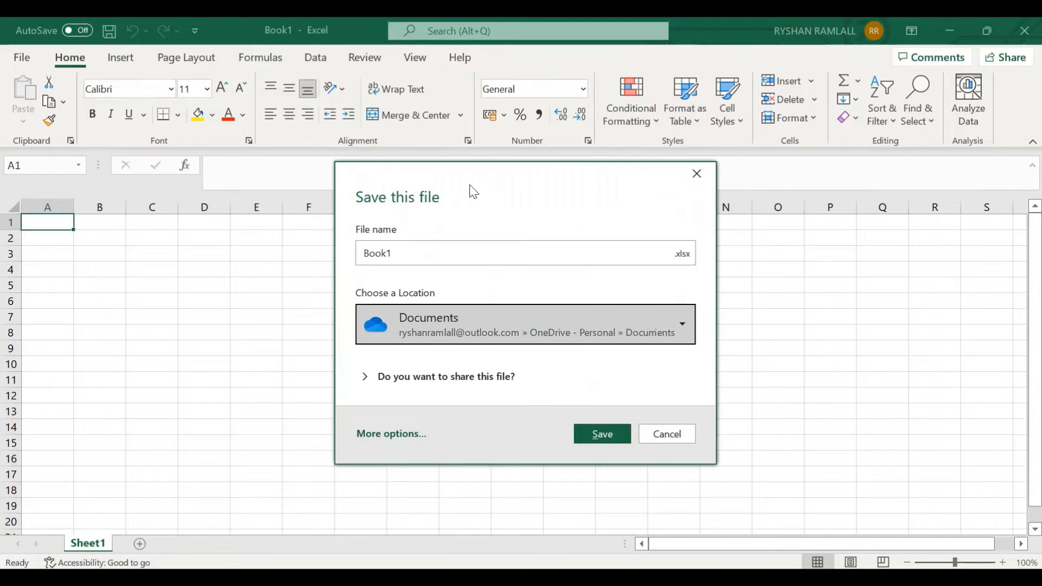
left_click(423, 251)
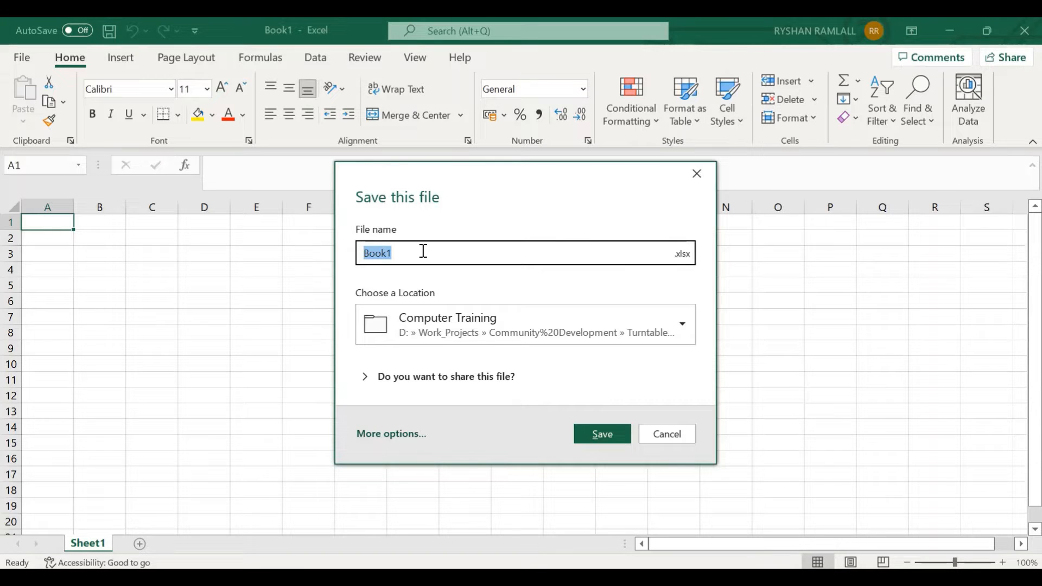
type("Workbook1")
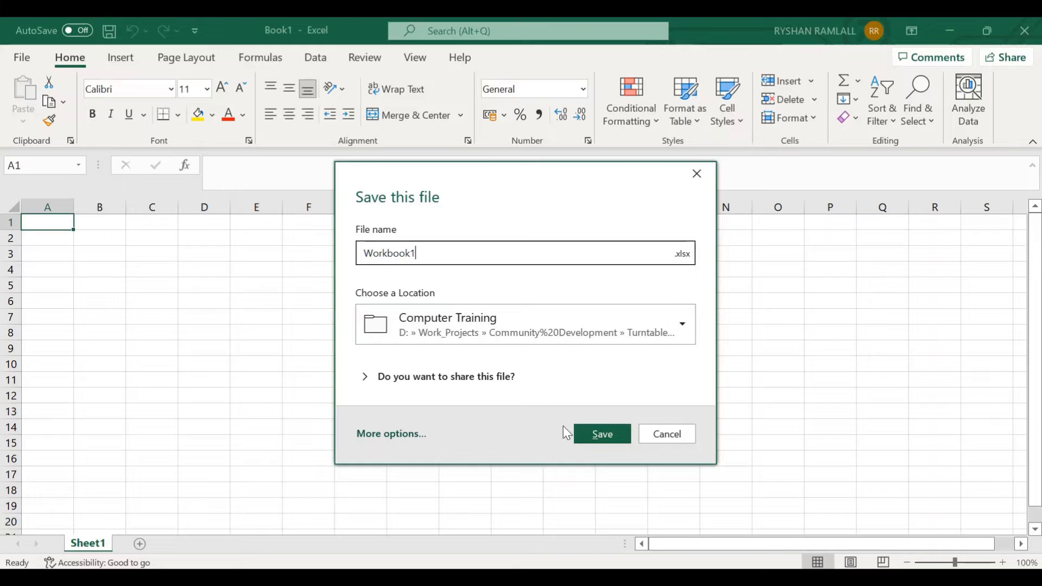
left_click(582, 434)
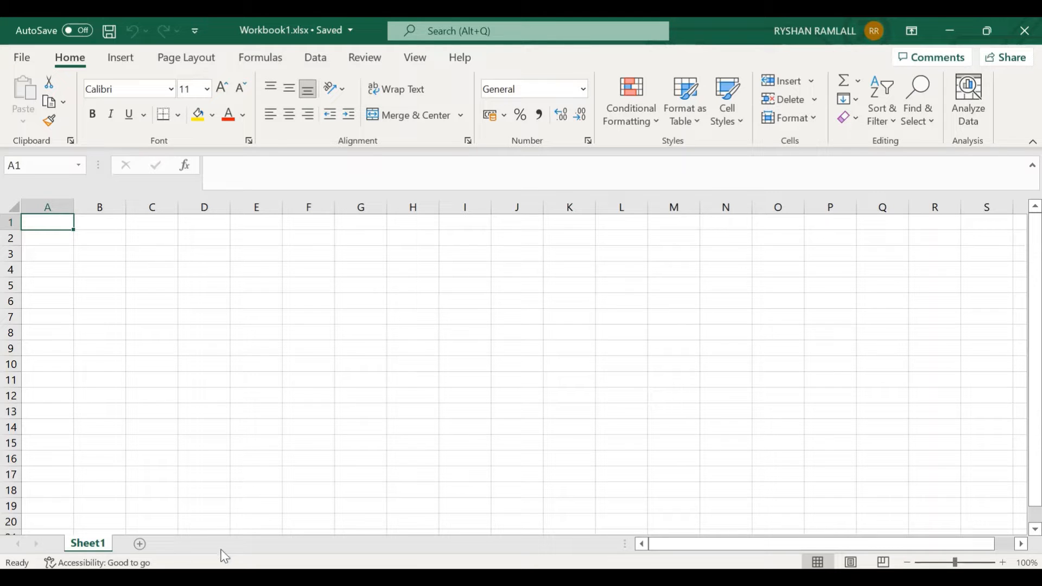
Add a second worksheet and rename Sheet1 to "Sheet A".
left_click(143, 543)
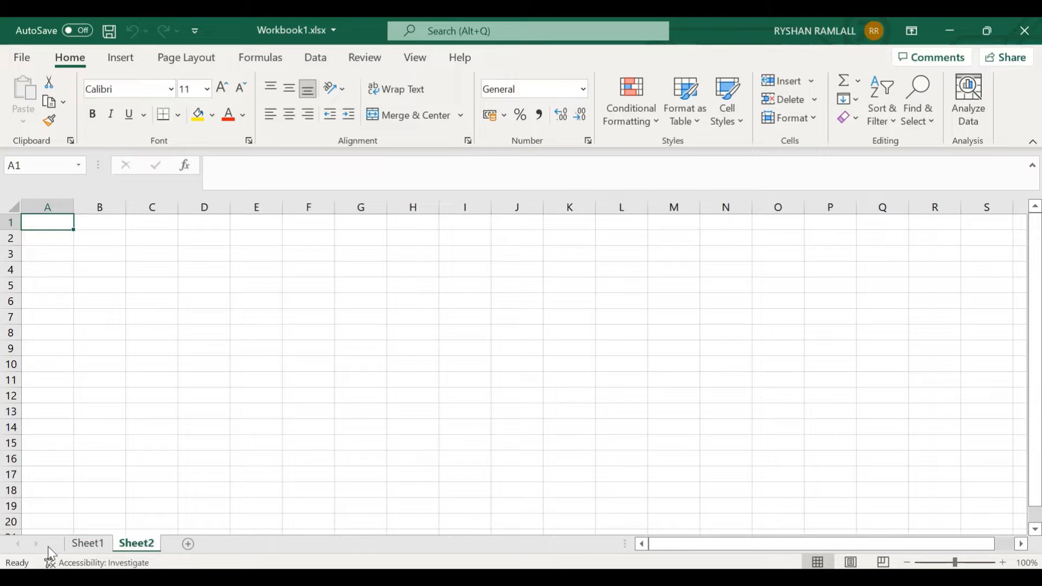
left_click(81, 544)
right_click(79, 546)
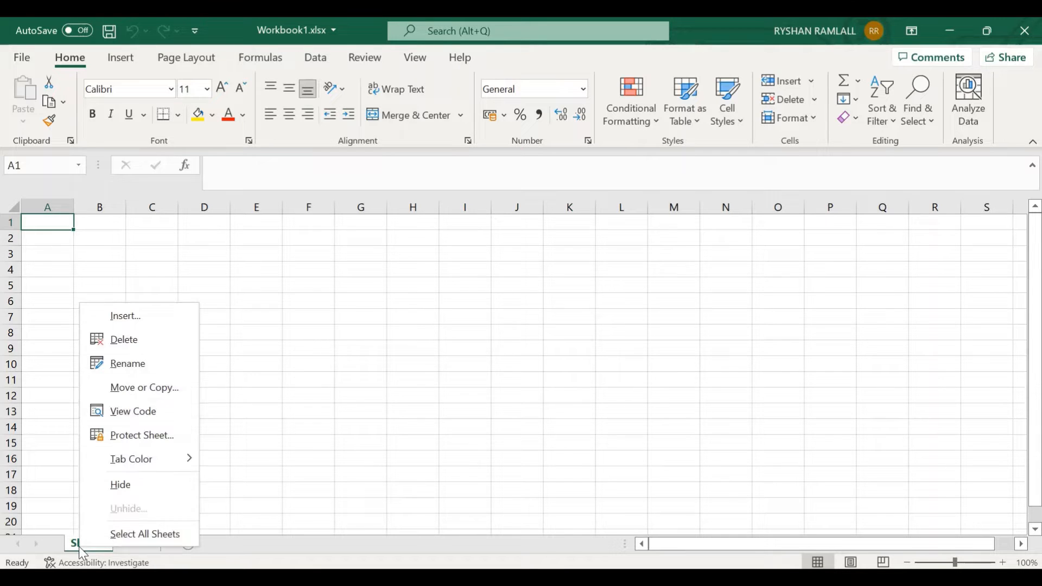
left_click(162, 365)
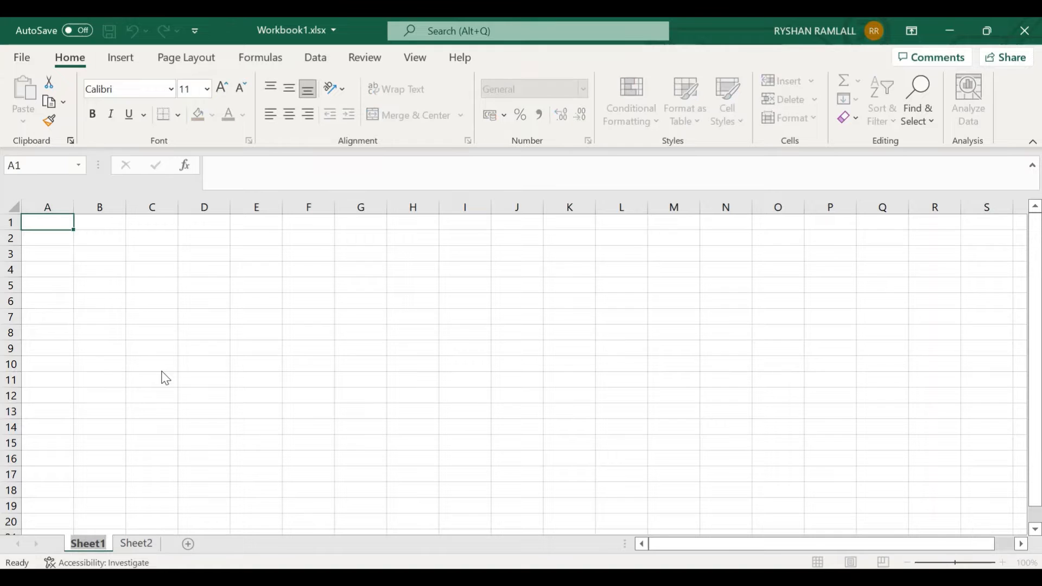
type("sh")
key("BackSpace")
key("BackSpace")
type("S")
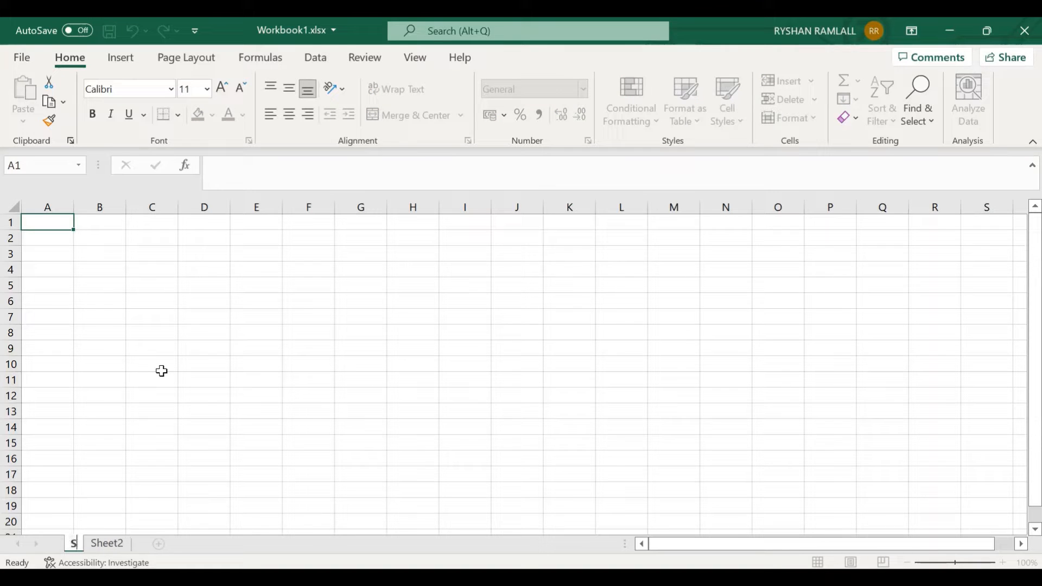
type("heet A")
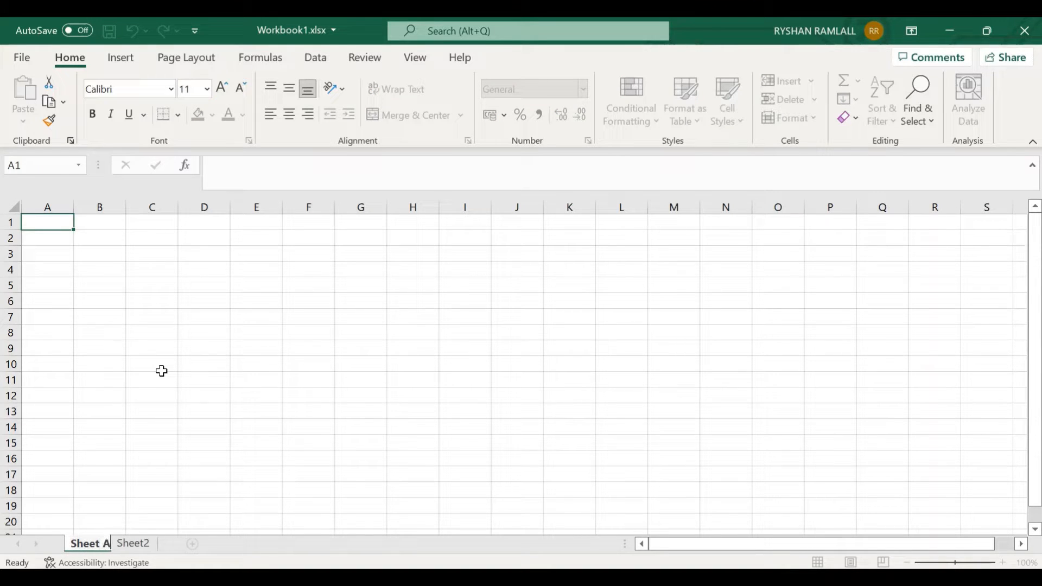
left_click(162, 371)
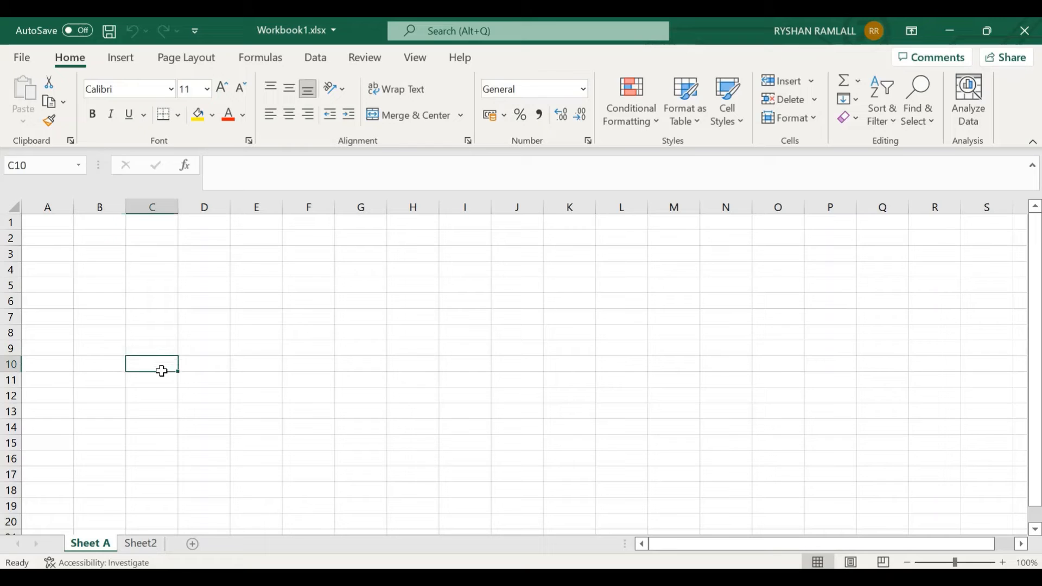
Rename Sheet2 to "Sheet B".
right_click(142, 544)
left_click(193, 362)
type("S")
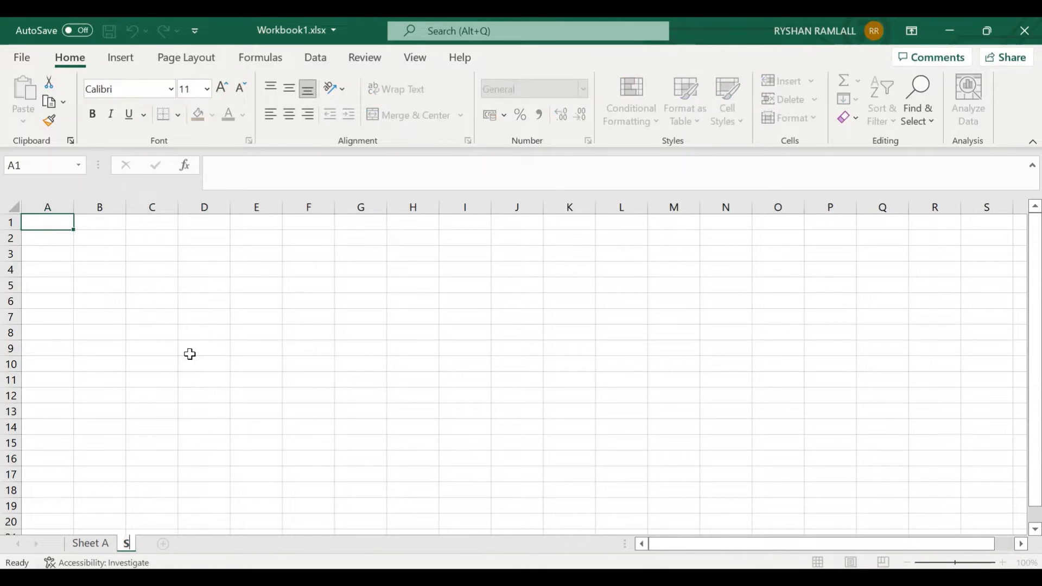
type("heet B")
key("Return")
Switch between Sheet A and Sheet B, and close Workbook1 with its changes saved.
left_click(97, 544)
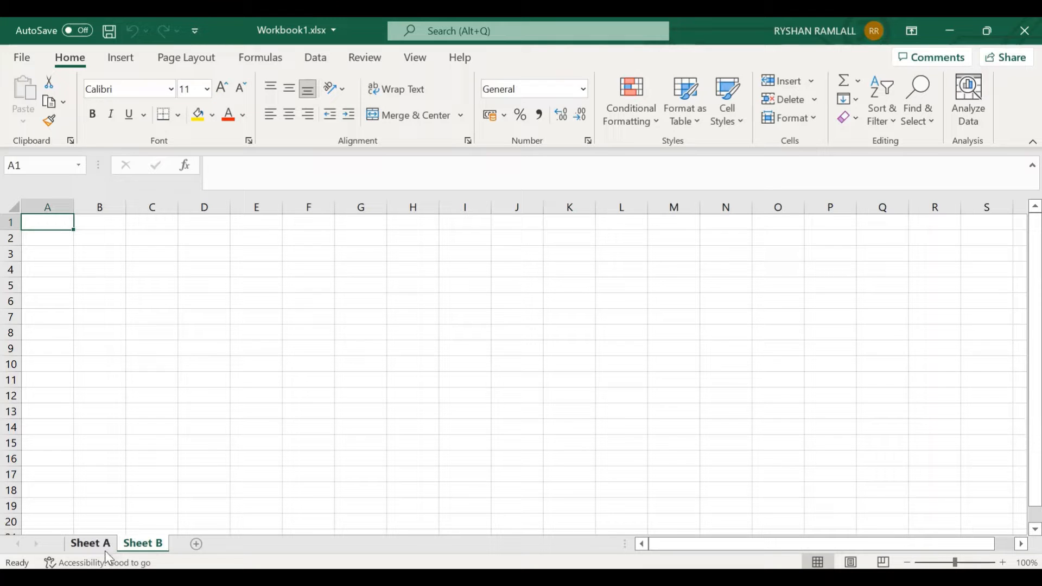
left_click(140, 545)
left_click(90, 543)
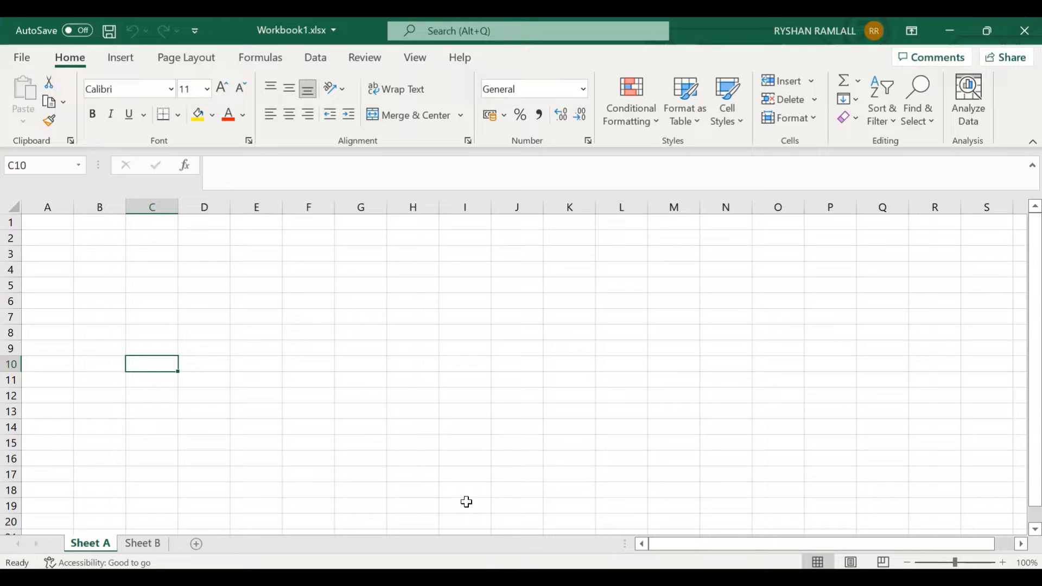
left_click(1014, 39)
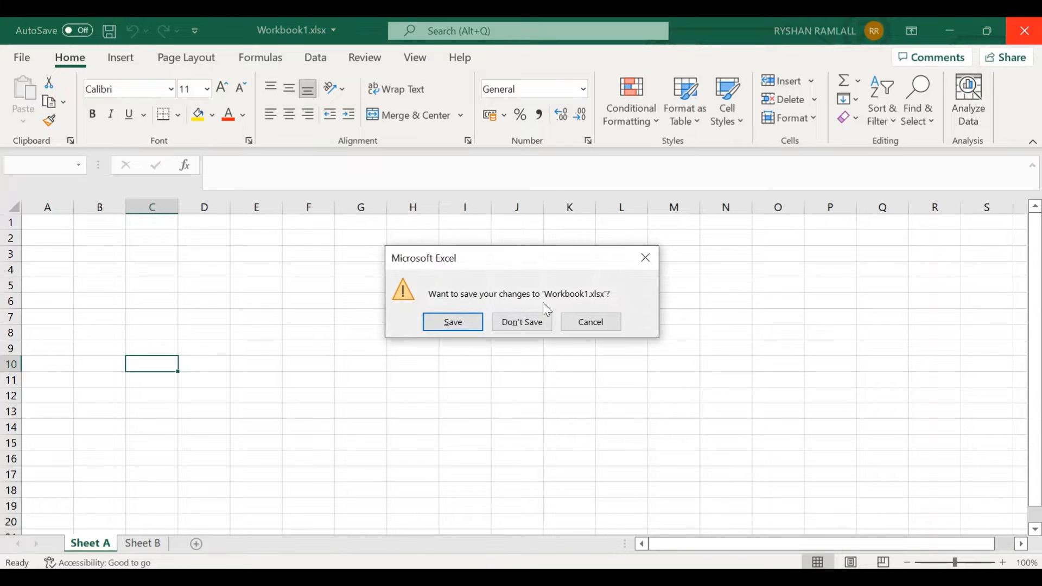
left_click(453, 322)
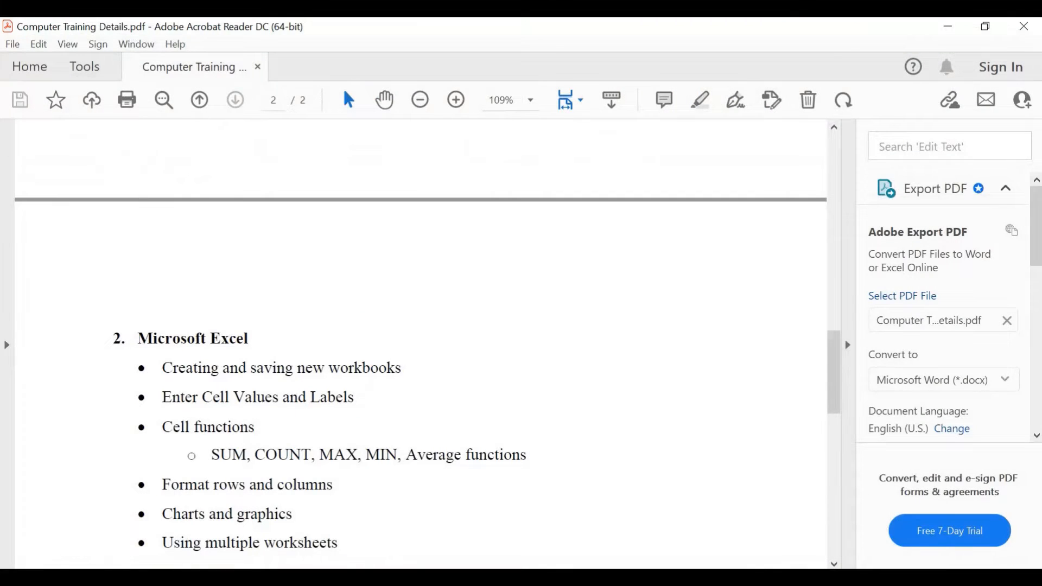
Open Excel_training1.xlsx from the "Training files and videos" folder in File Explorer.
mouse_move(381, 569)
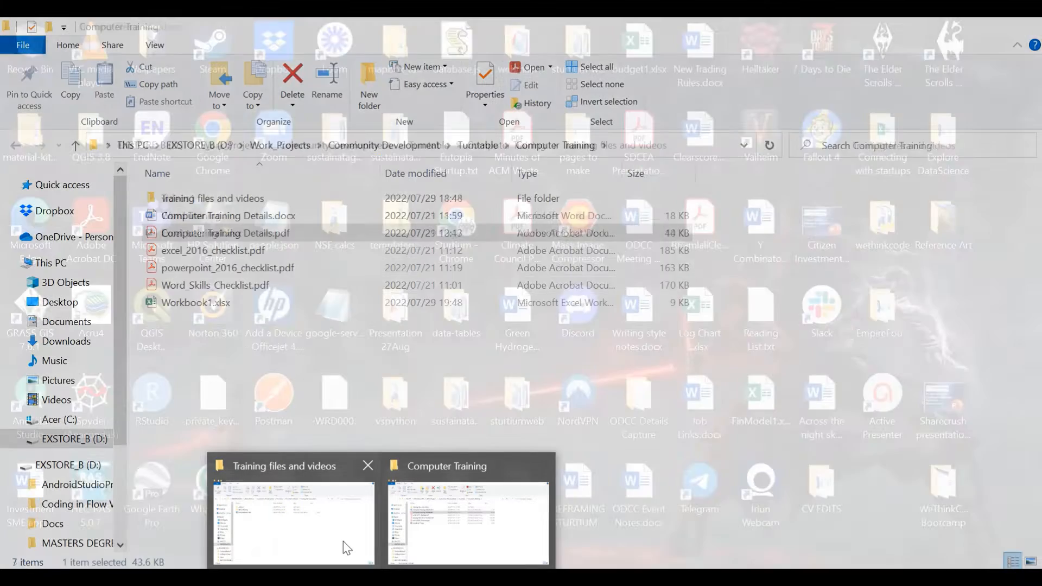
left_click(346, 545)
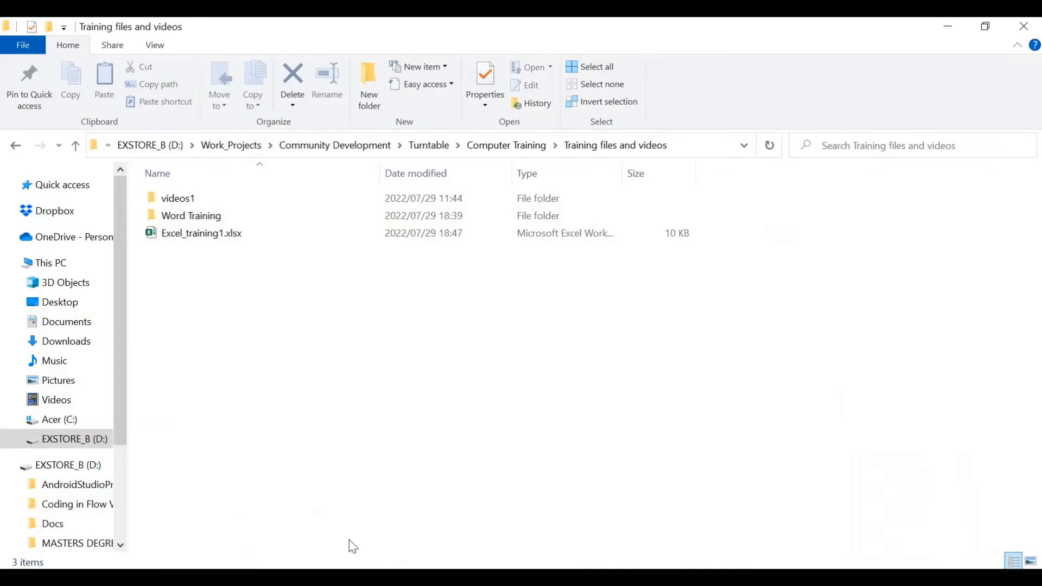
double_click(270, 235)
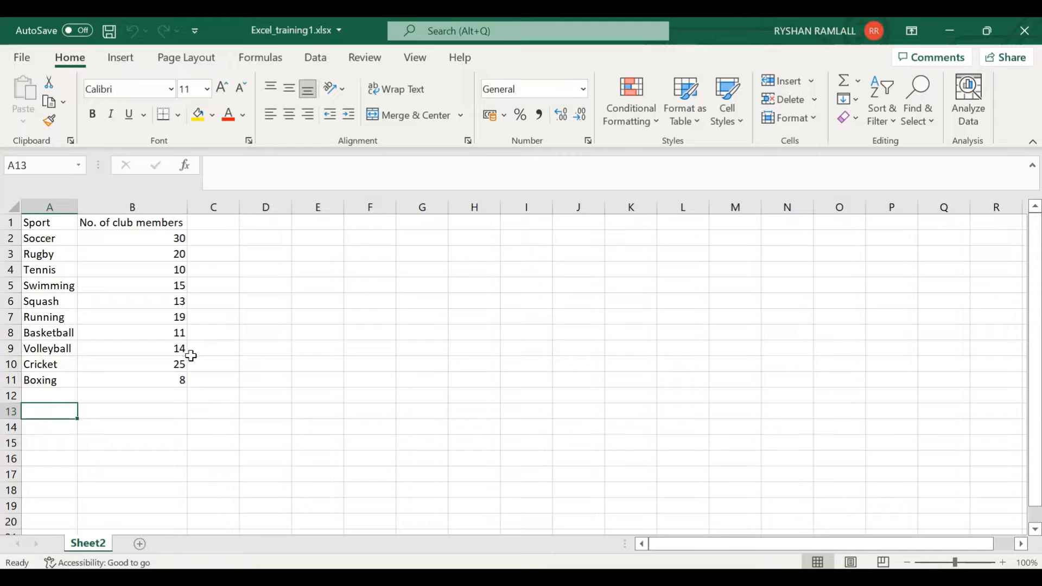
Examine the sport labels in A1:A11 and the club member values in column B.
left_click(272, 346)
left_click(286, 392)
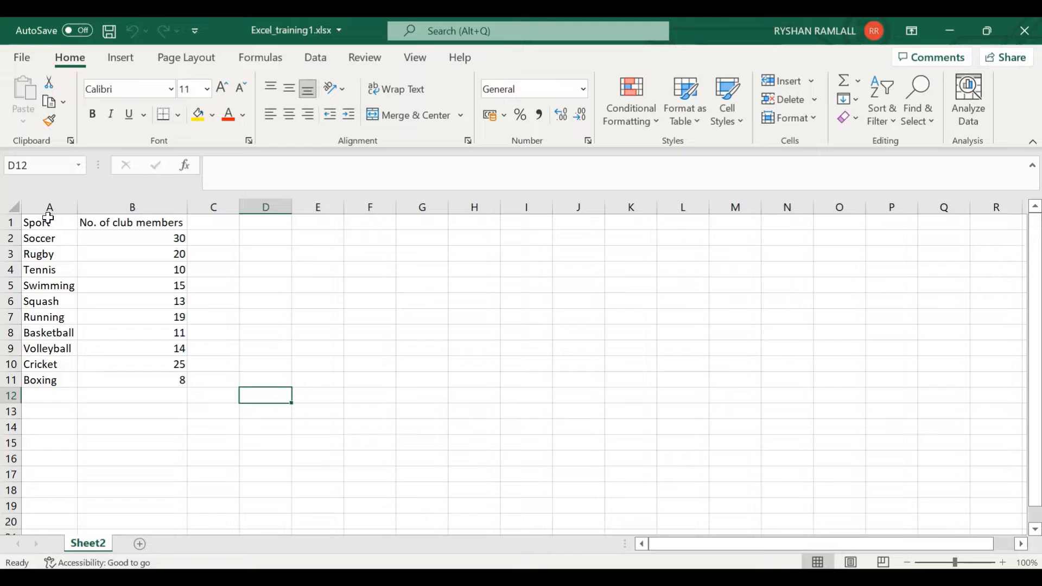
left_click_drag(48, 219, 57, 381)
left_click(178, 269)
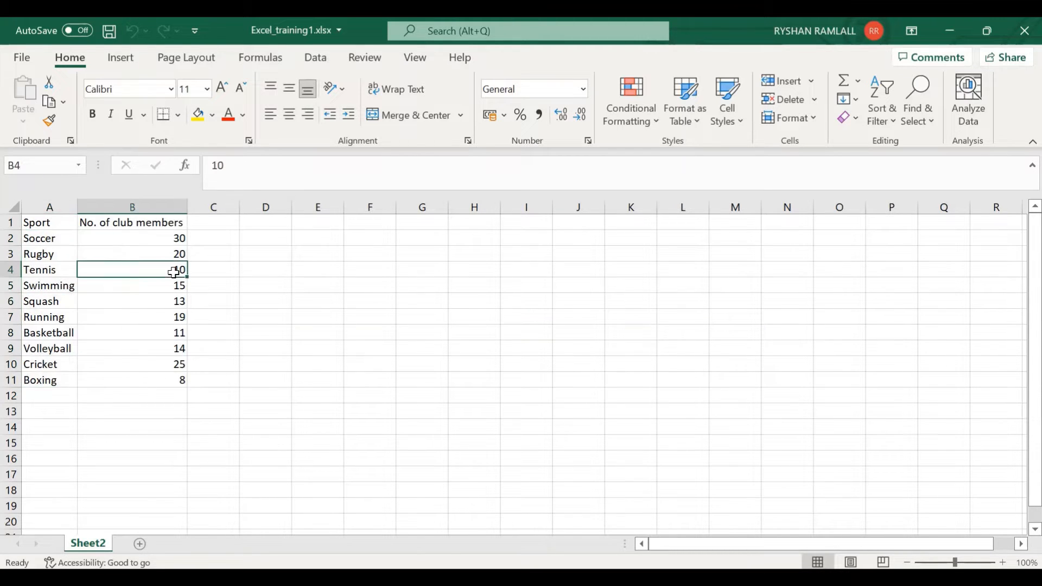
left_click(327, 274)
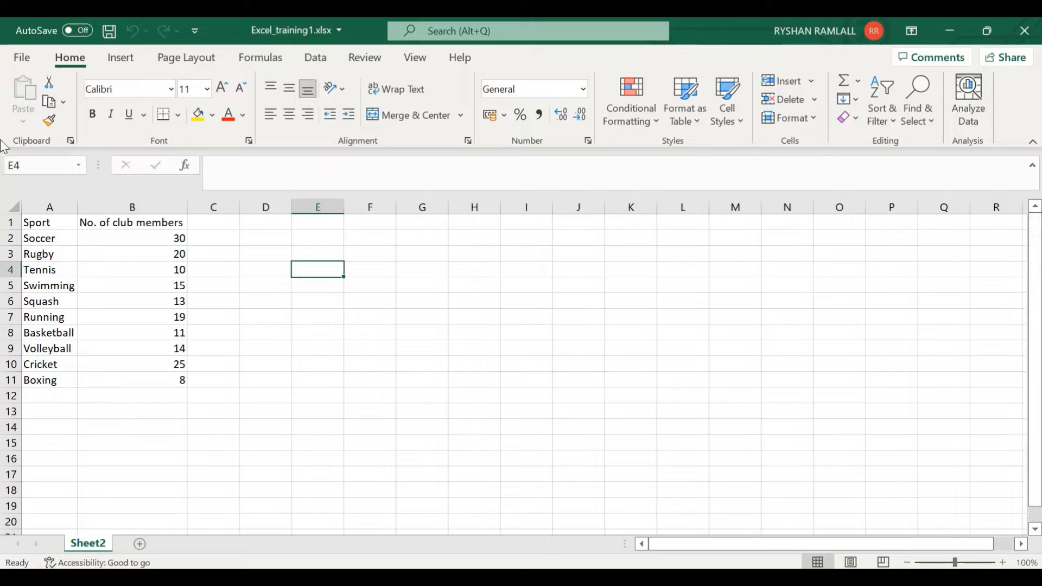
left_click(504, 346)
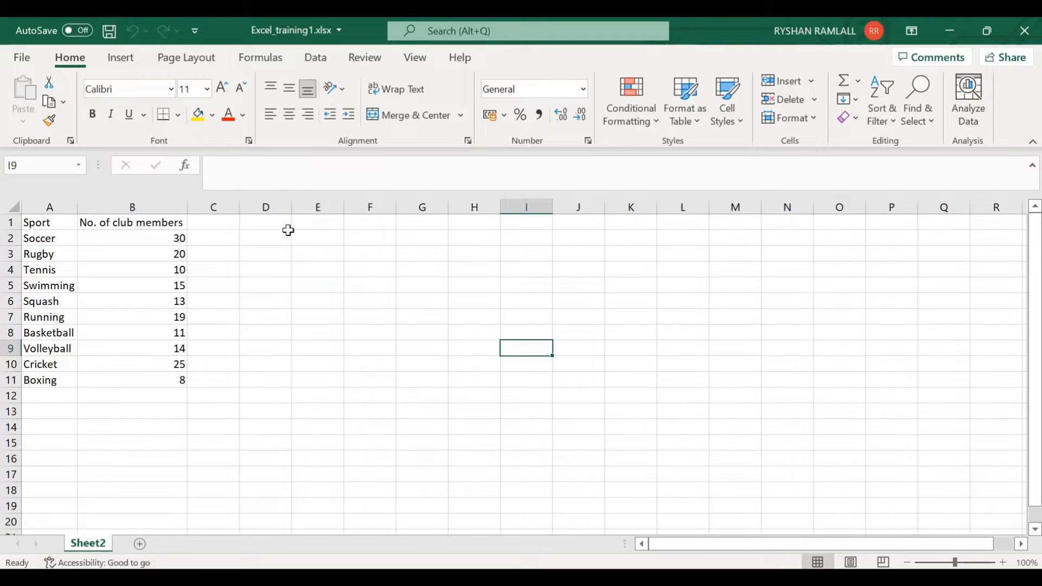
Try the Orange, Accent 2 font color on column B and set it back to black.
left_click(140, 199)
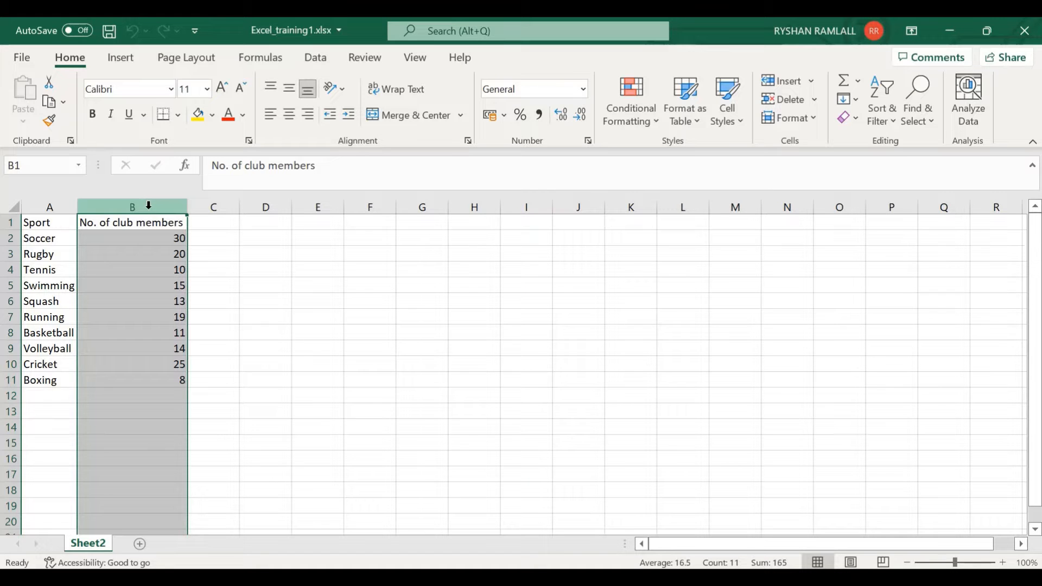
left_click(243, 115)
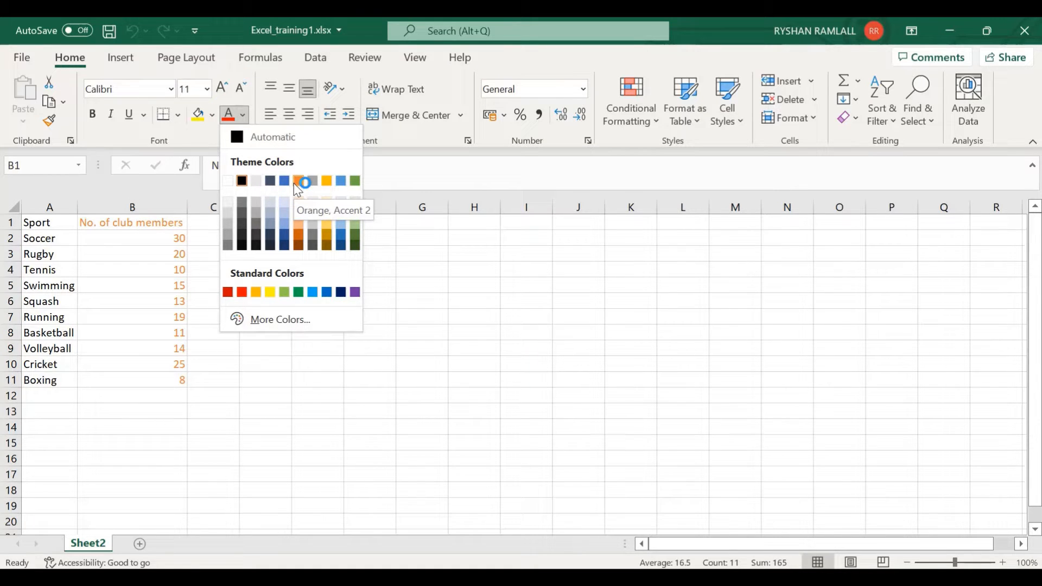
left_click(297, 184)
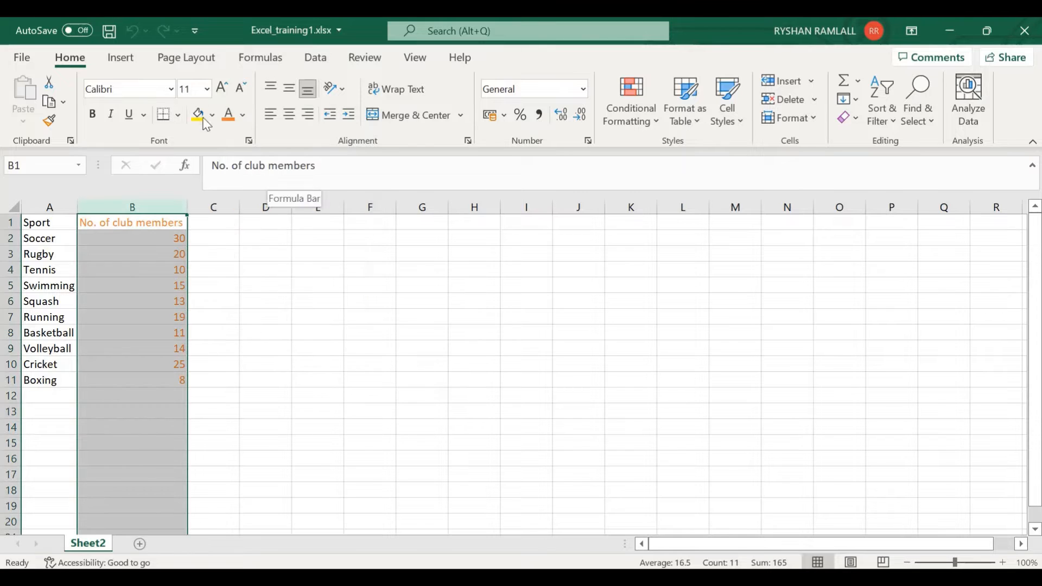
left_click(242, 114)
left_click(240, 184)
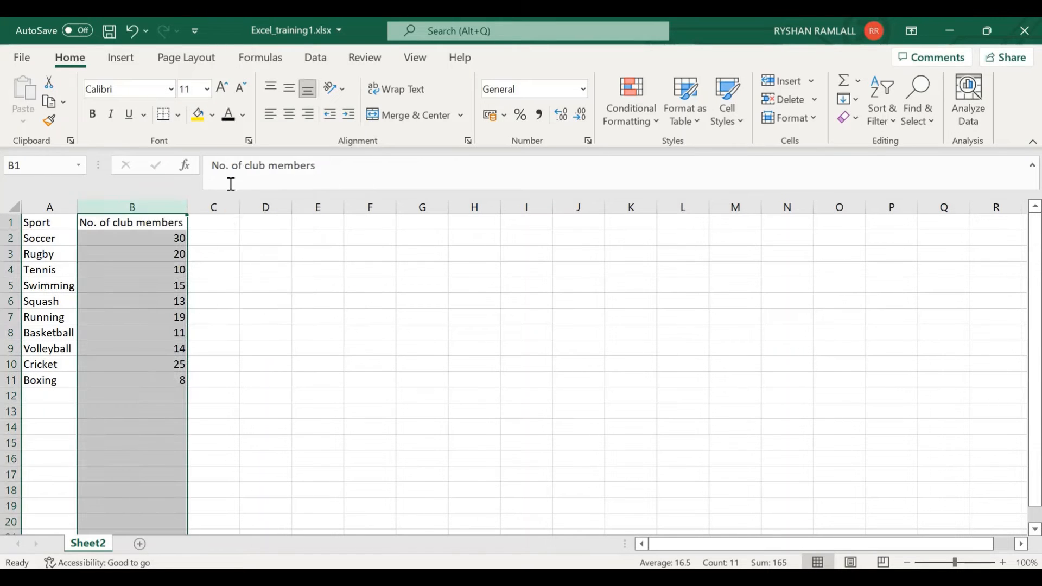
Increase column B's font size to 12 and change its font to Times New Roman.
left_click(222, 87)
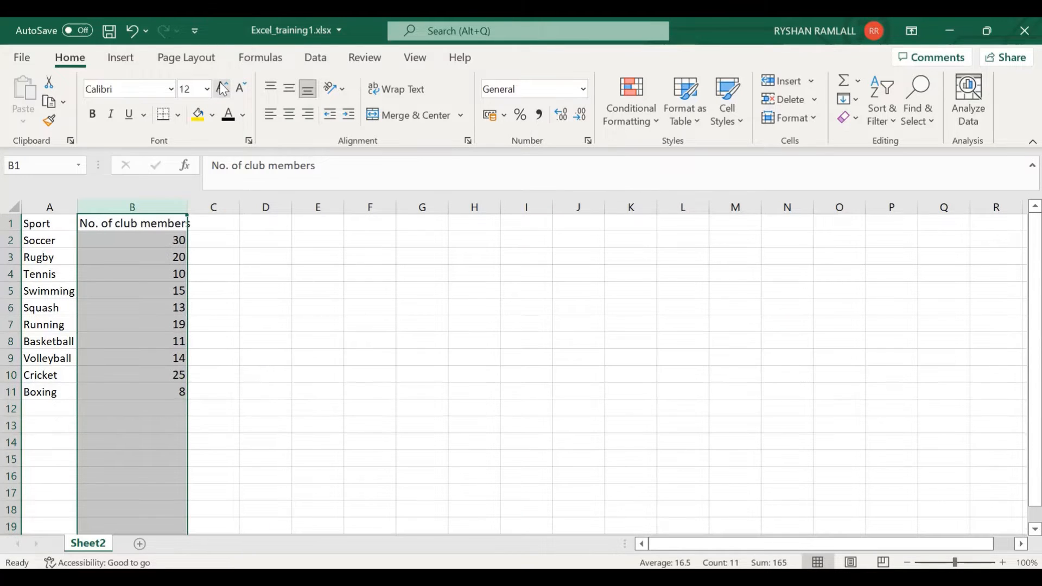
left_click(171, 89)
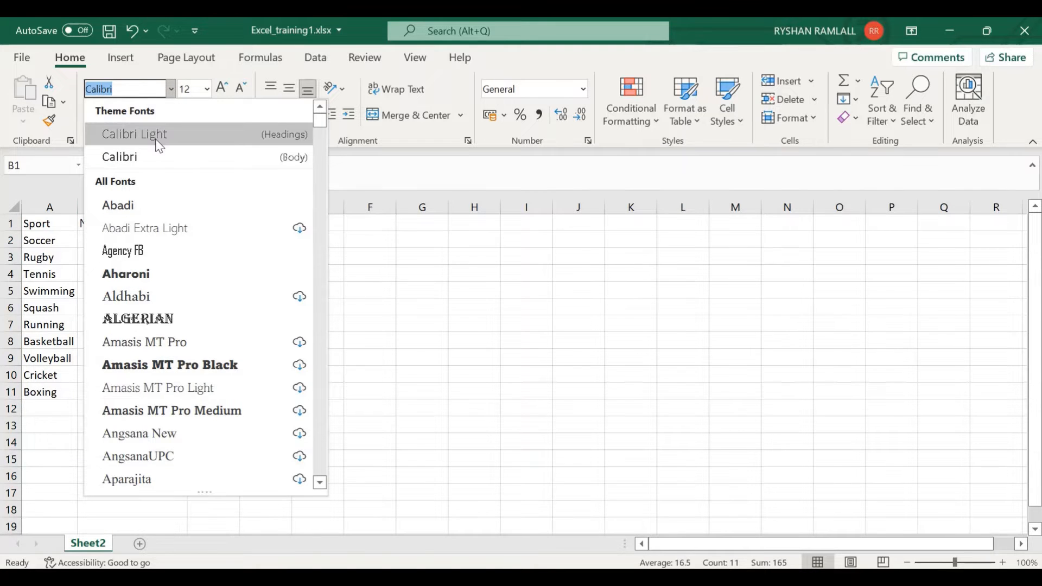
type("Times New Roman")
key("Return")
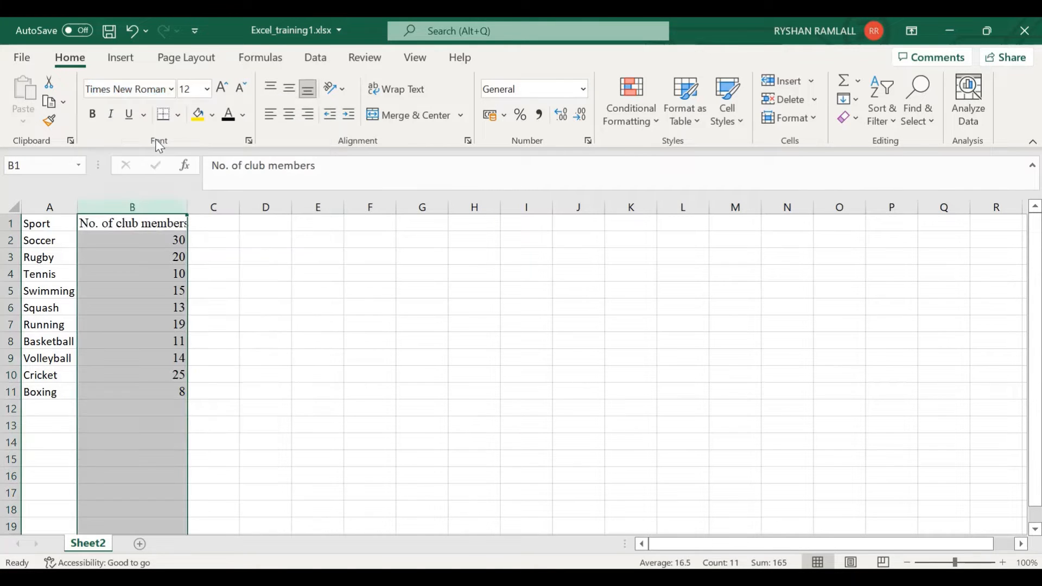
Undo the font and font size changes on column B.
left_click(425, 321)
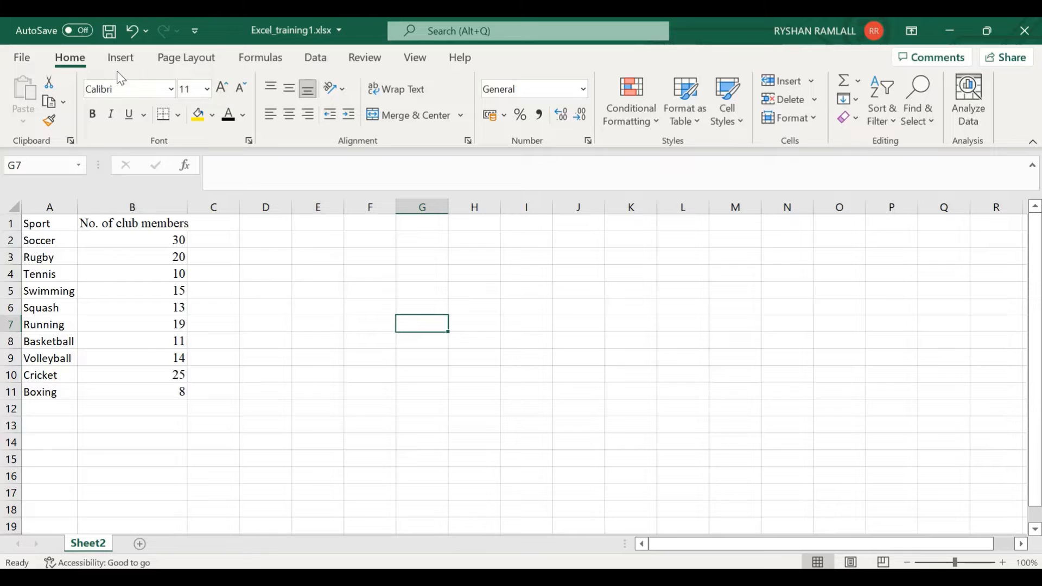
left_click(134, 32)
left_click(135, 32)
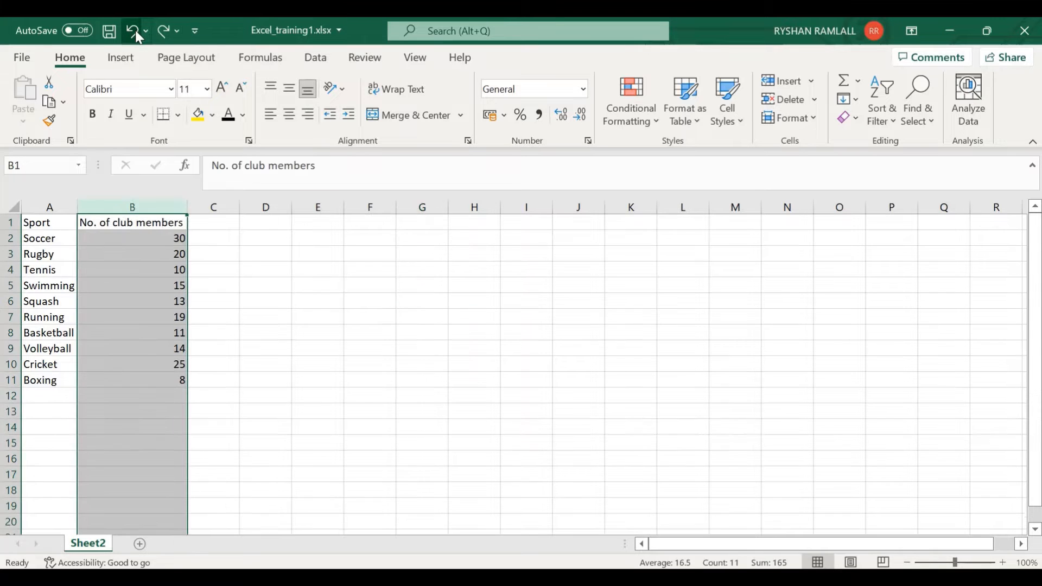
Add the header Budget in cell C1.
left_click(432, 378)
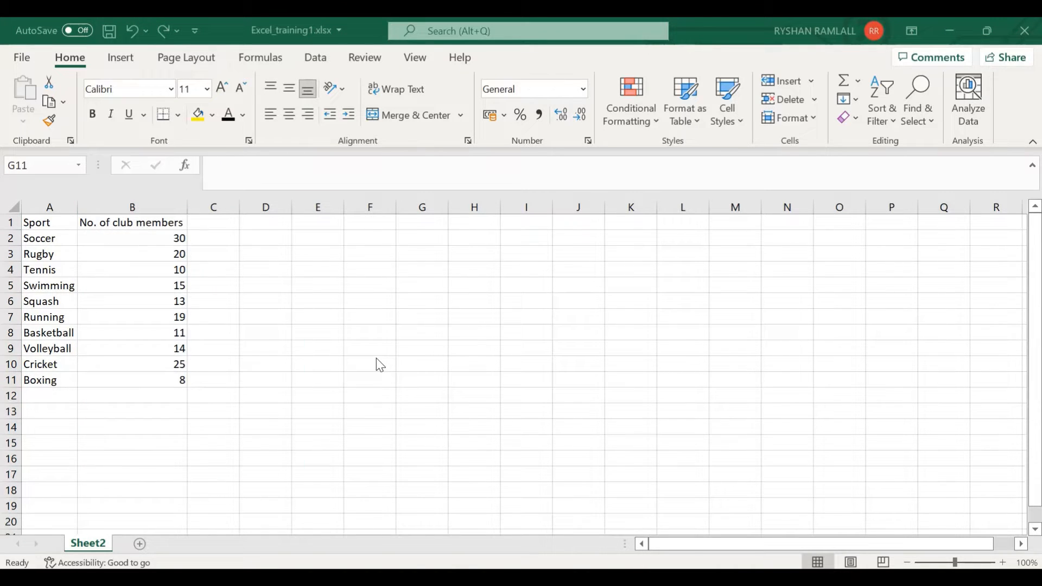
left_click(221, 229)
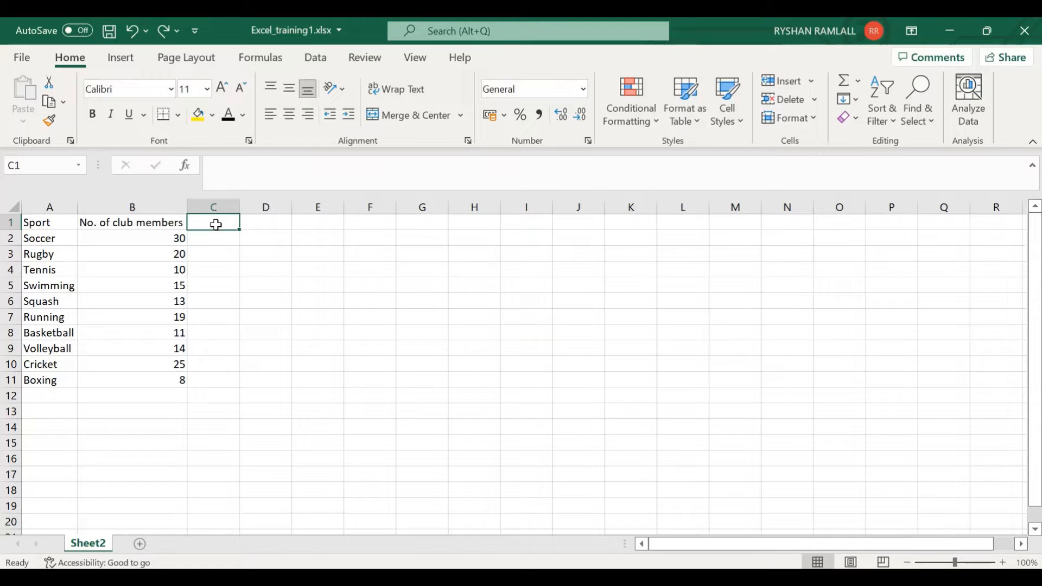
type("B")
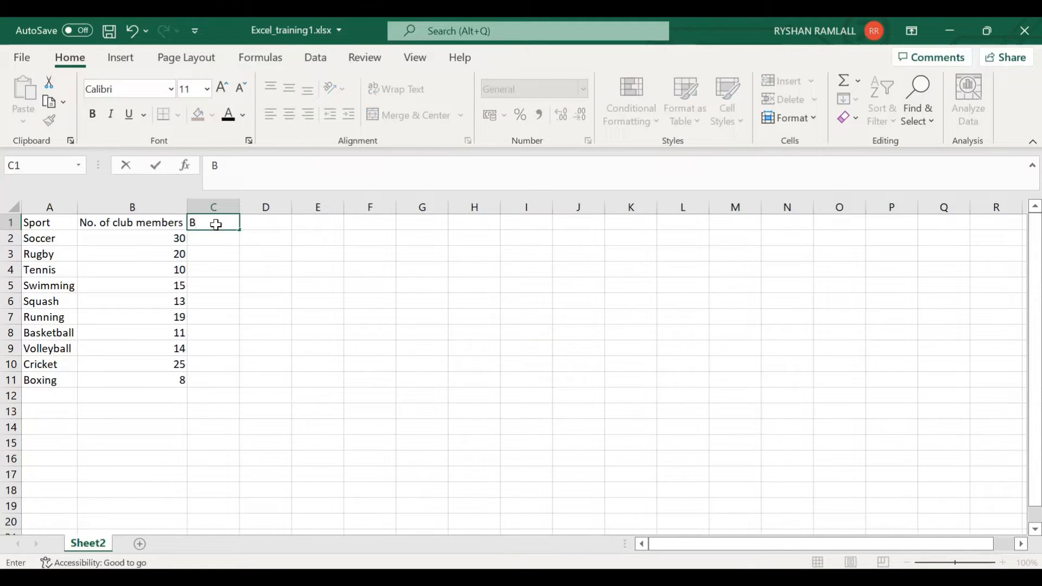
type("udget")
key("Return")
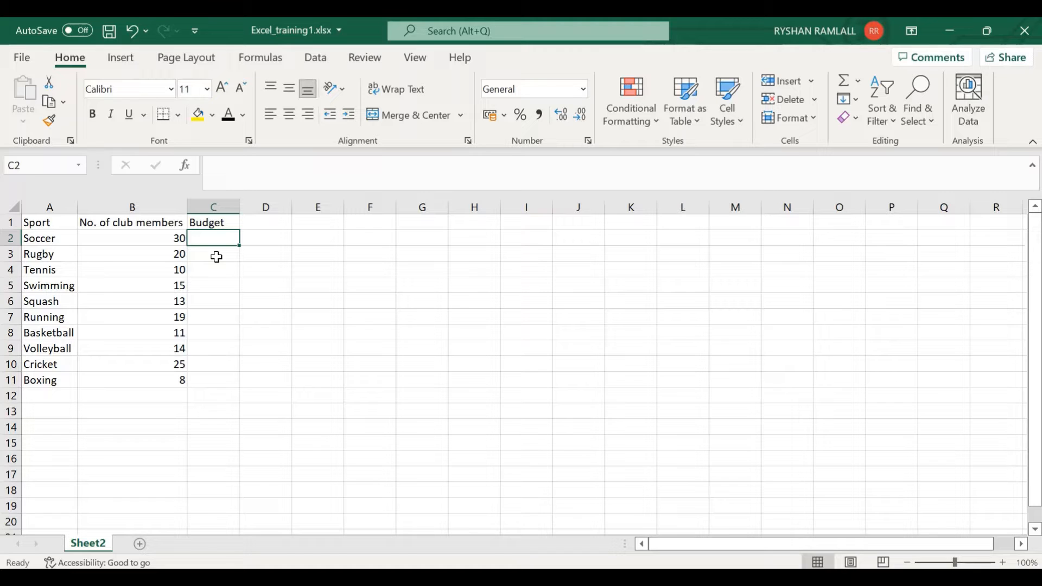
Enter the formula =RANDBETWEEN(100,500) in C2 as the soccer budget.
type("=")
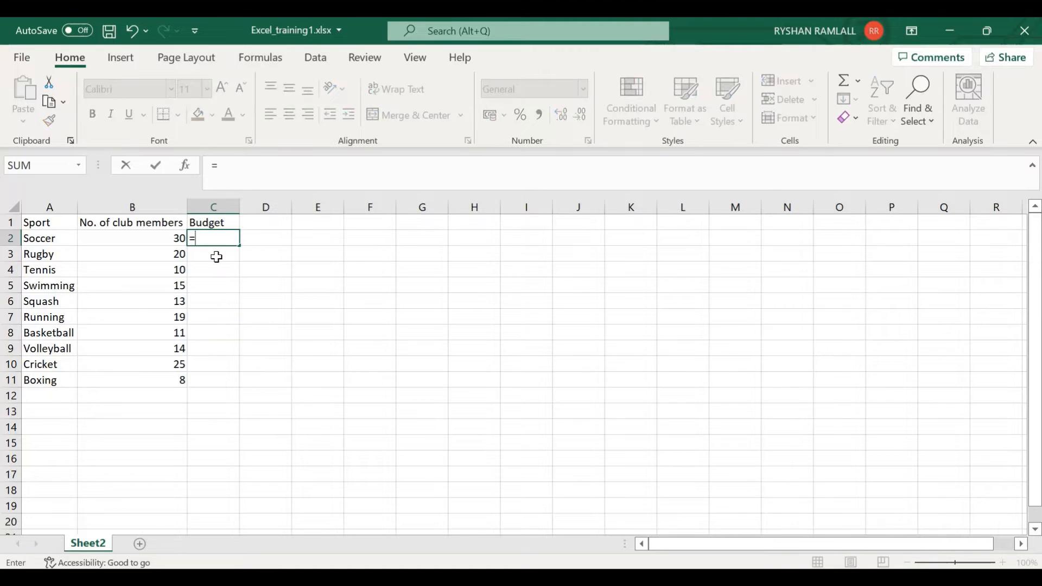
type("RAND")
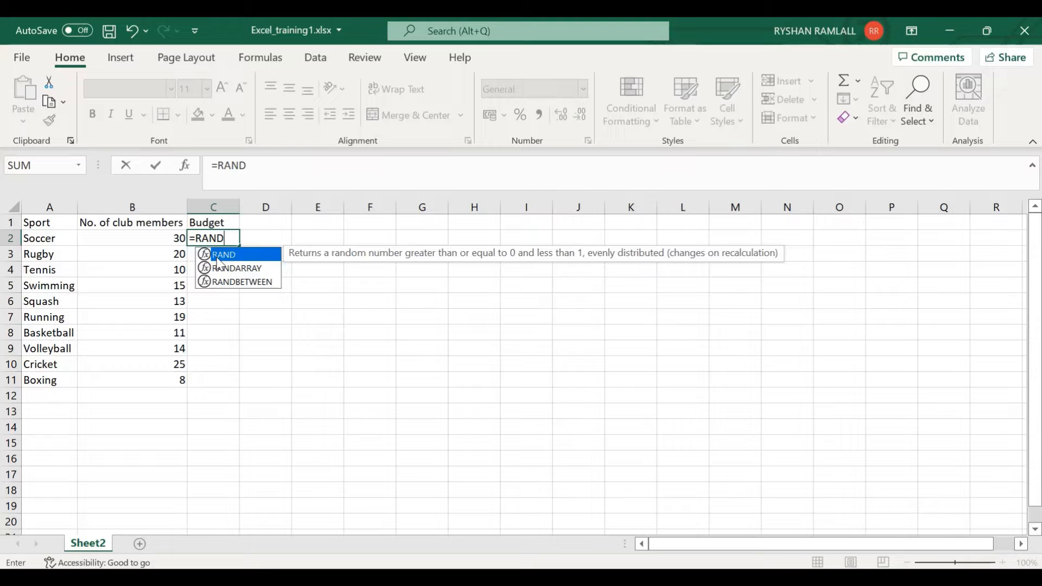
key("Down")
key("Down")
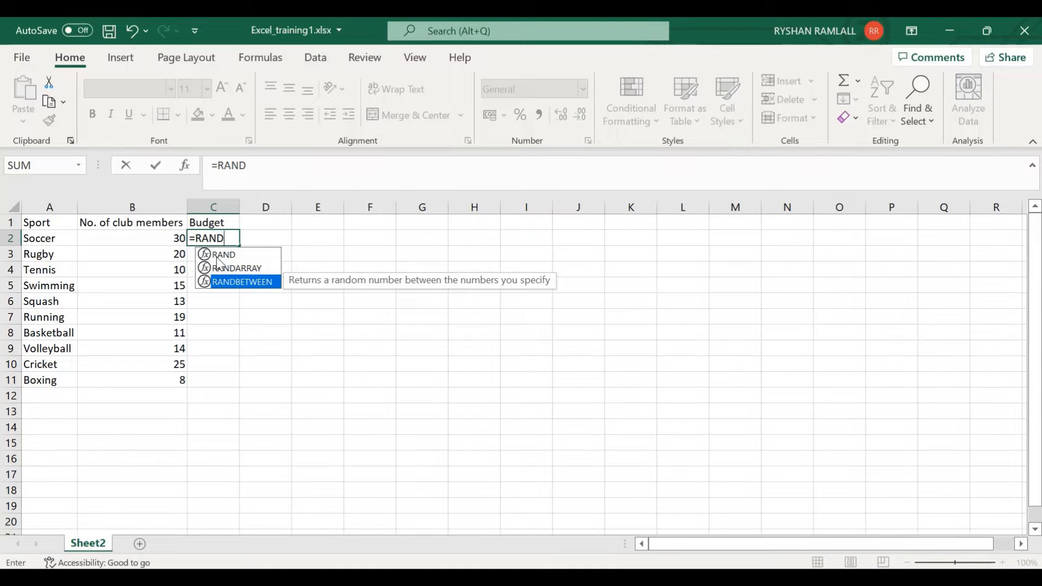
key("Tab")
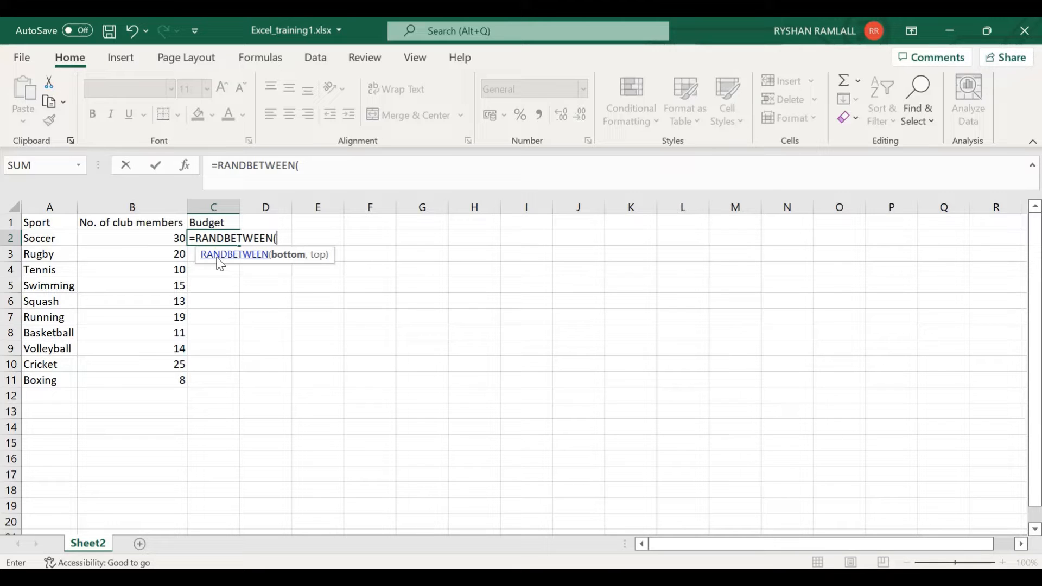
type("100,")
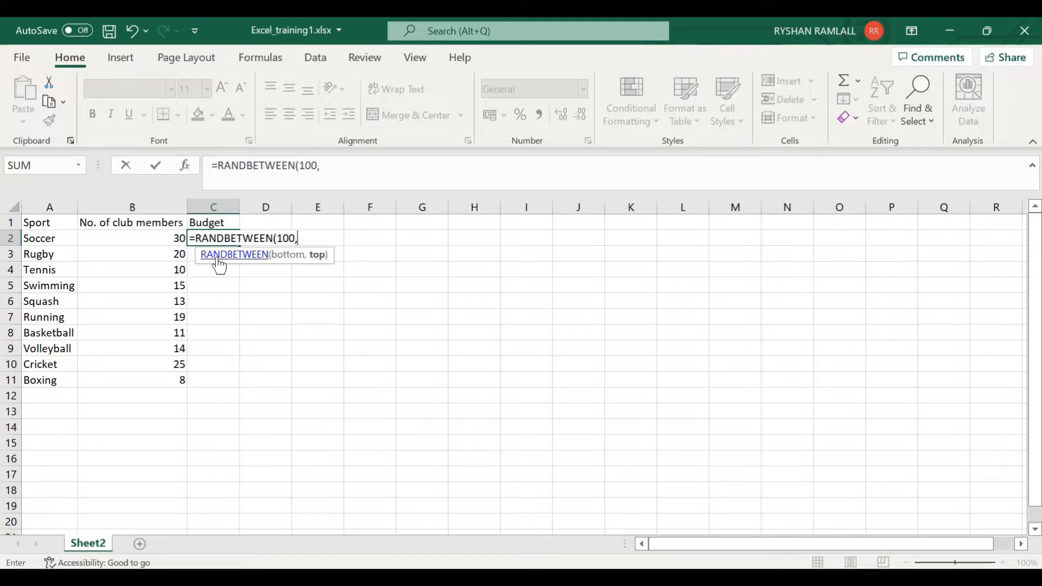
type("500)")
key("Return")
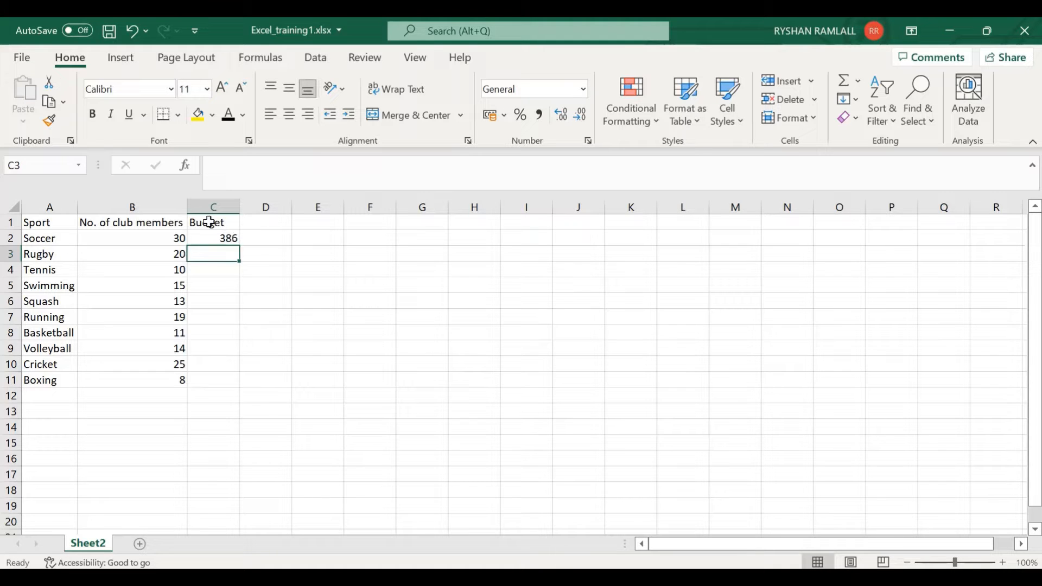
Try filling the budget formula from C2 into C3, check both cells, and undo the fill.
left_click(234, 239)
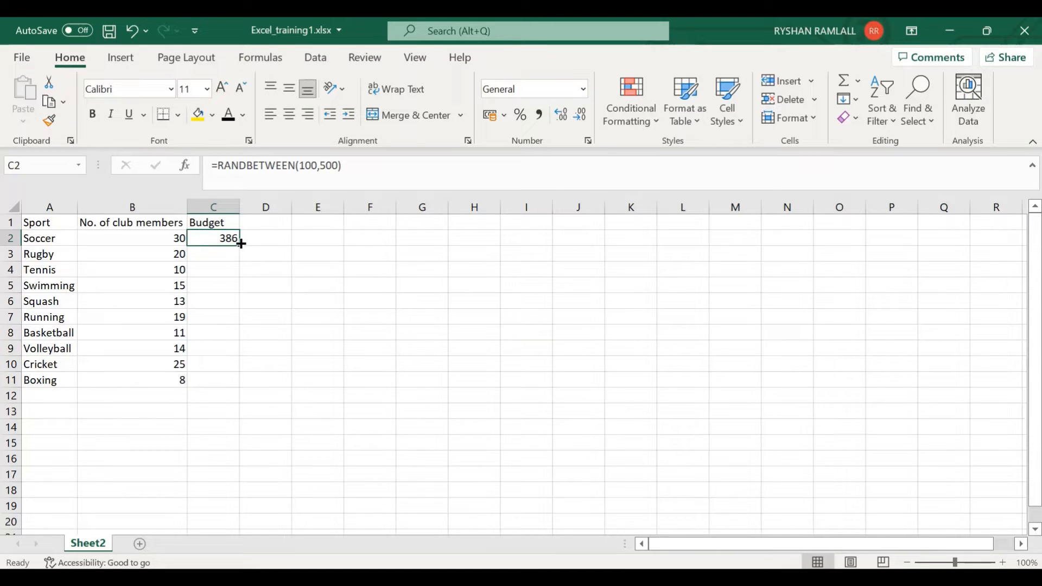
left_click_drag(241, 243, 238, 258)
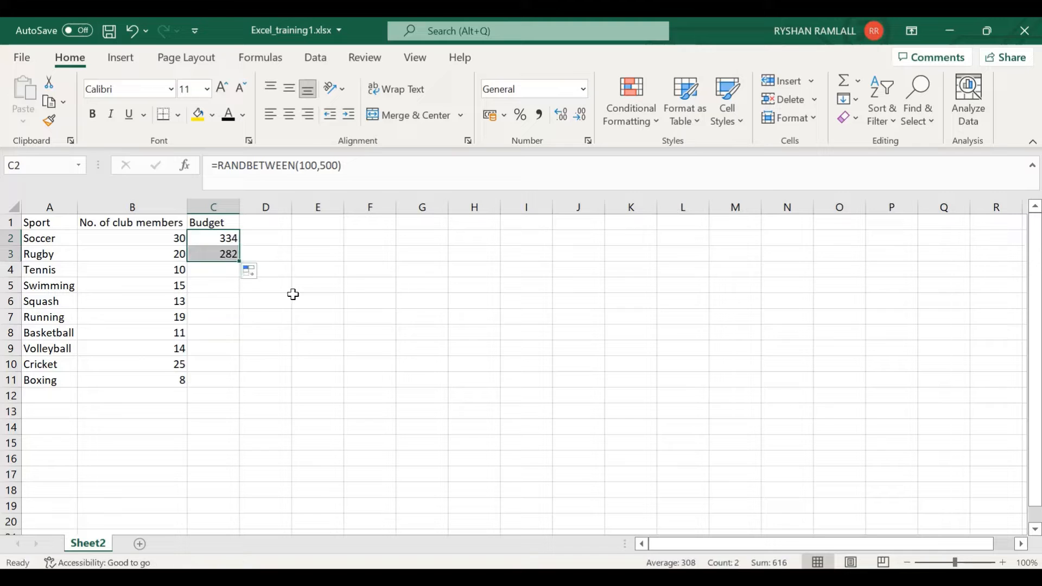
left_click(301, 282)
left_click(222, 255)
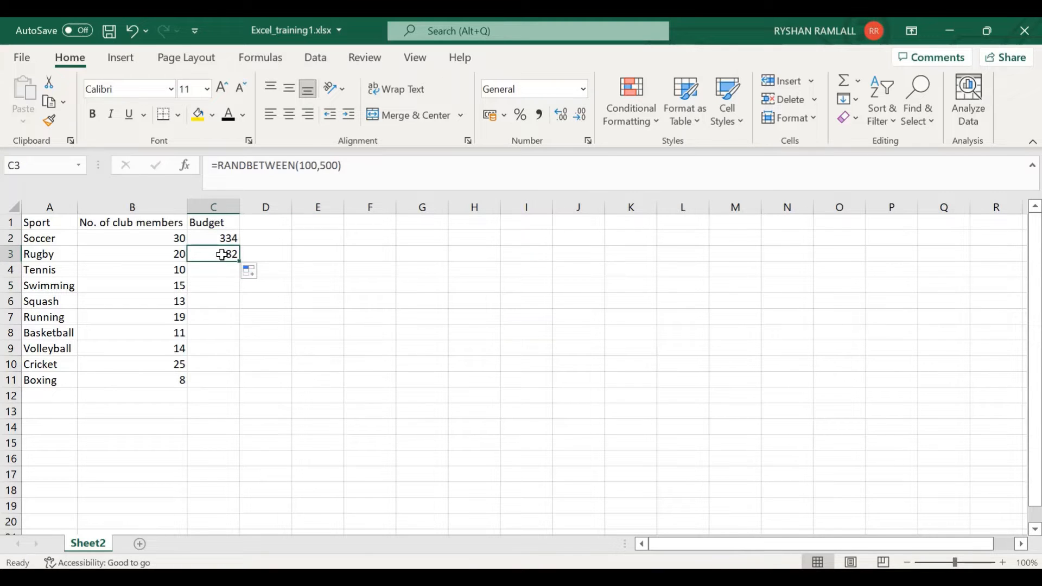
left_click(228, 236)
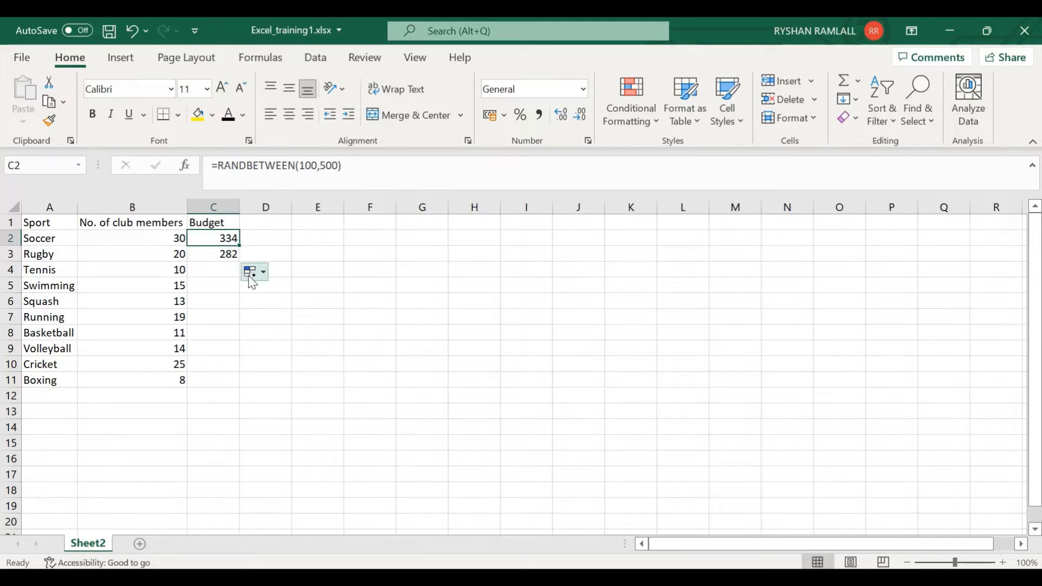
left_click(130, 30)
Try extending the budget formula from C2 down to C11, and undo the fill.
left_click_drag(239, 246, 239, 389)
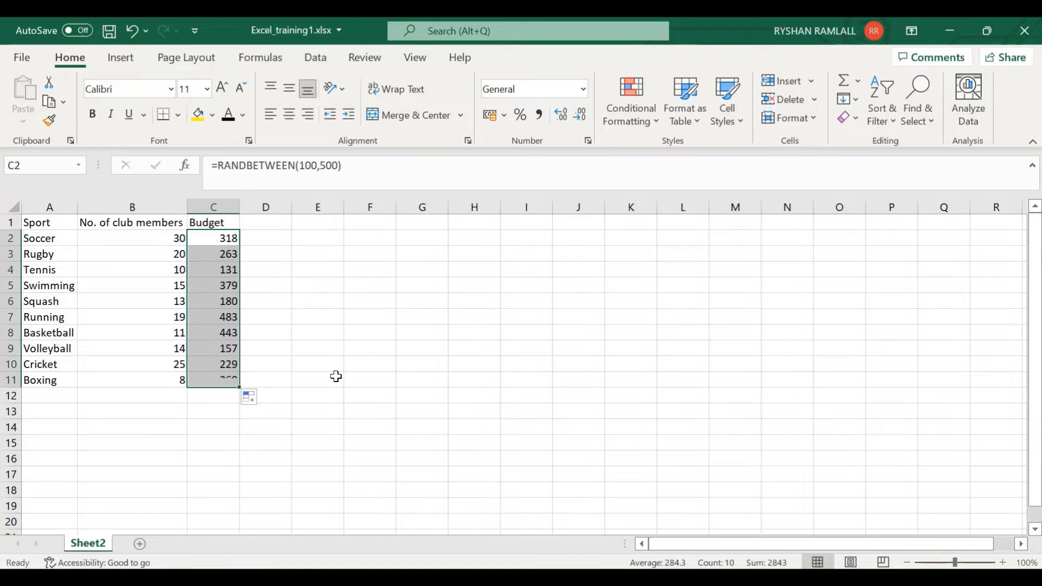
left_click(336, 376)
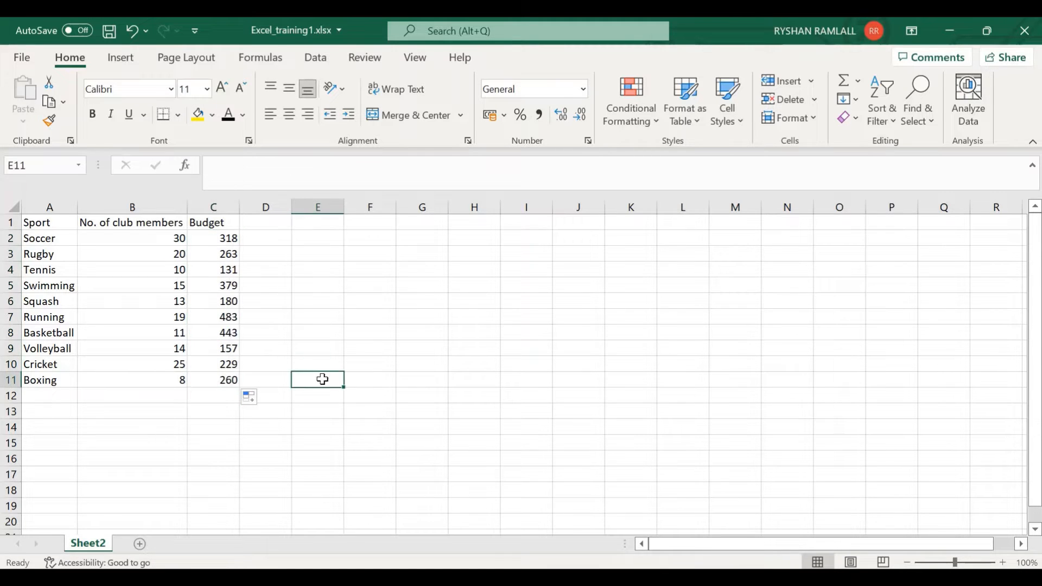
left_click(131, 31)
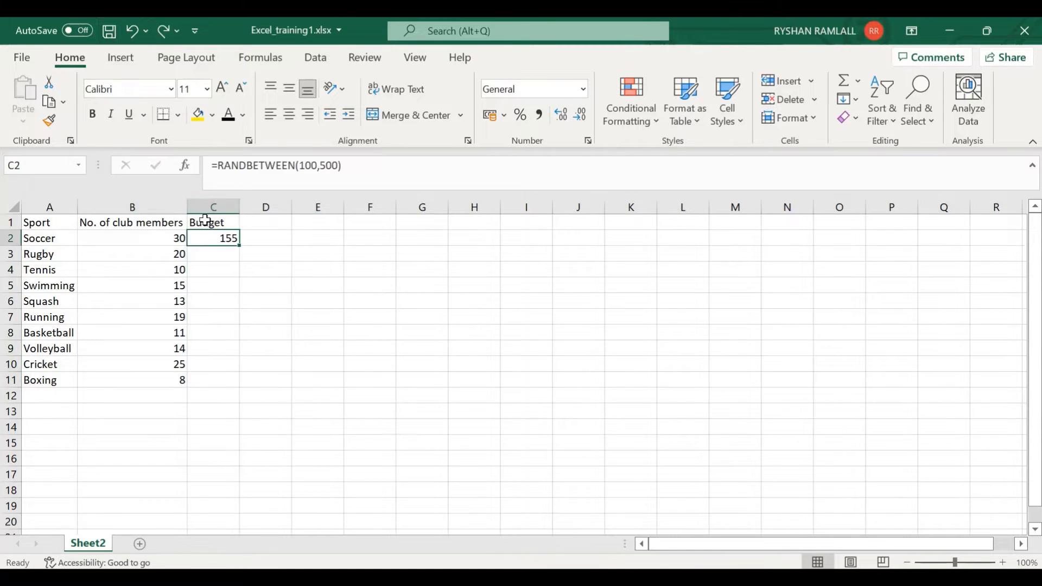
Auto-fill the budget formula from C2 down to the last sport row, C11.
double_click(240, 245)
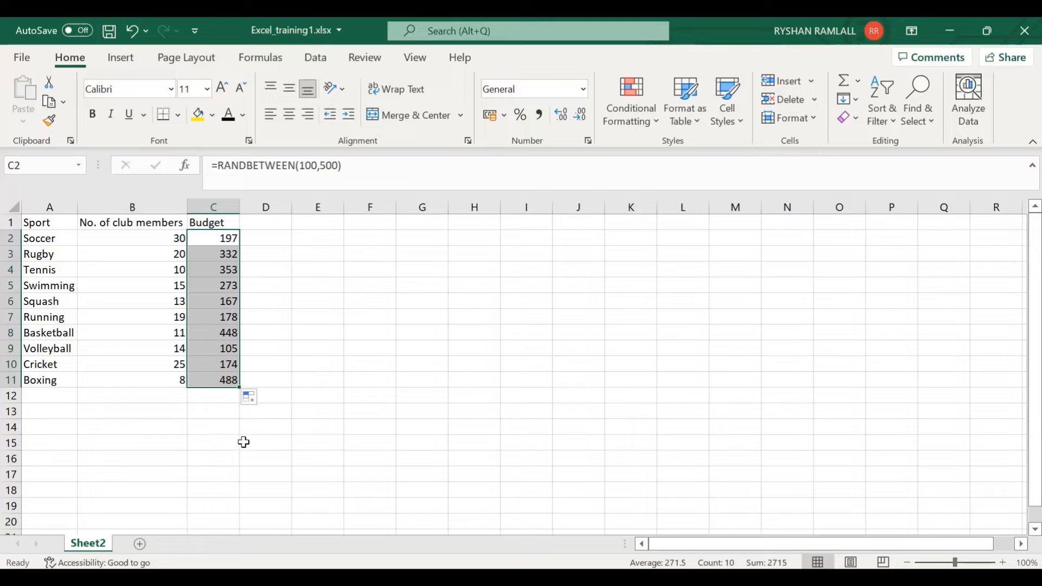
left_click(206, 465)
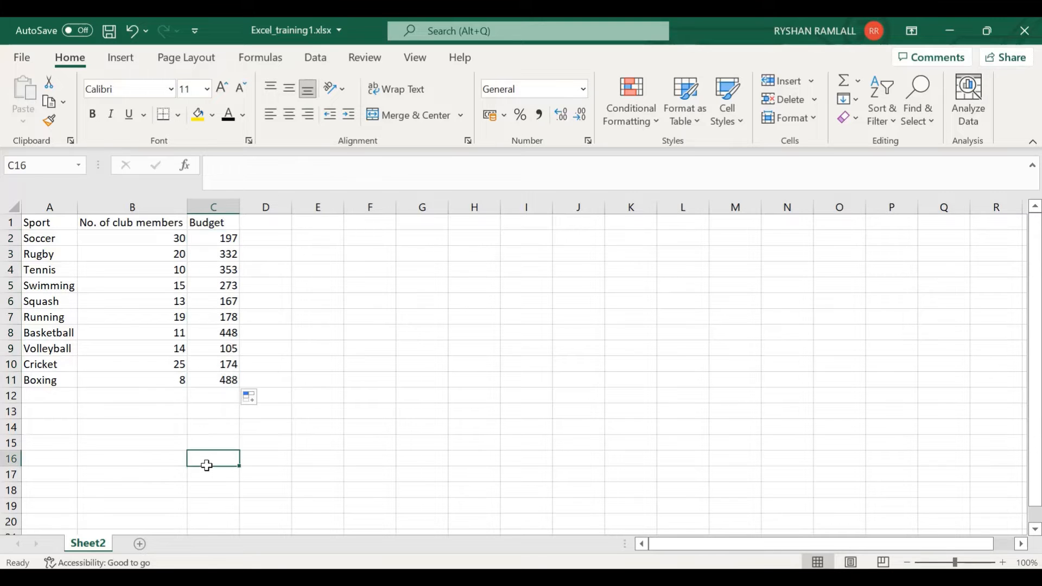
Enter the row labels Minimum, Maximum and Average in A12, A13 and A14.
left_click(65, 398)
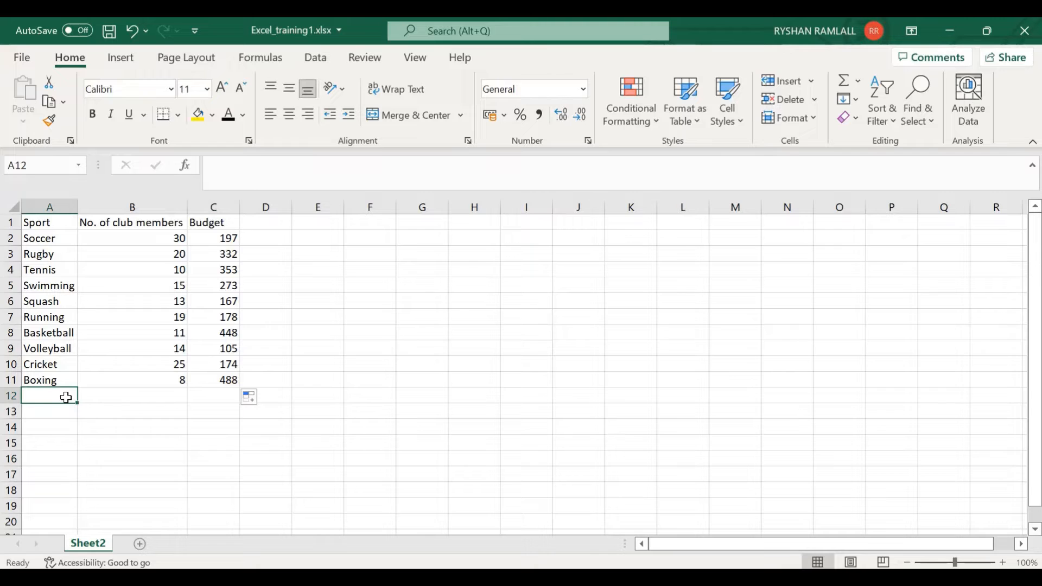
type("Minuo")
key("BackSpace")
key("BackSpace")
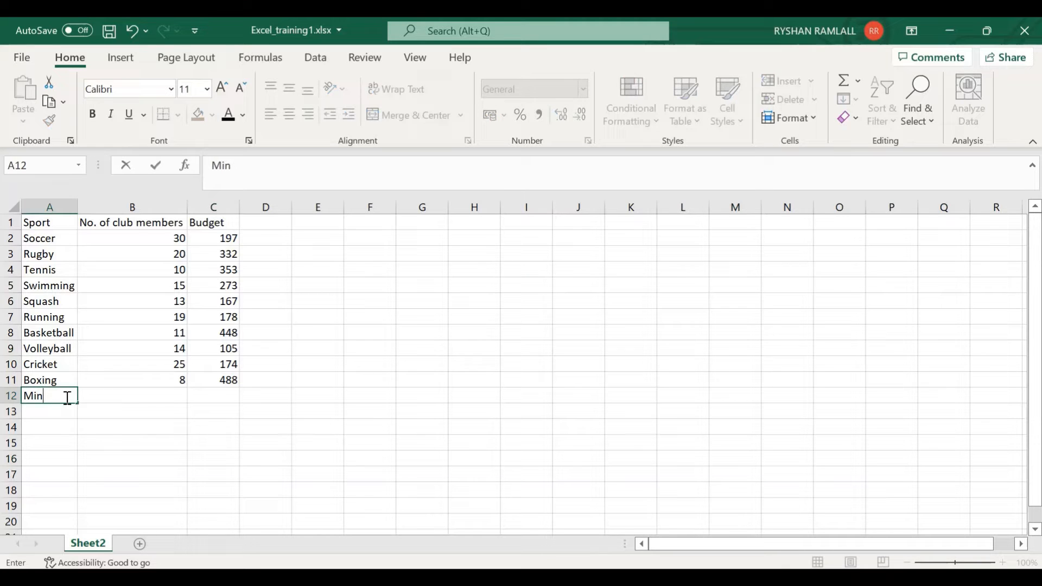
type("uo")
key("BackSpace")
key("BackSpace")
type("imum")
key("Return")
type("Ma")
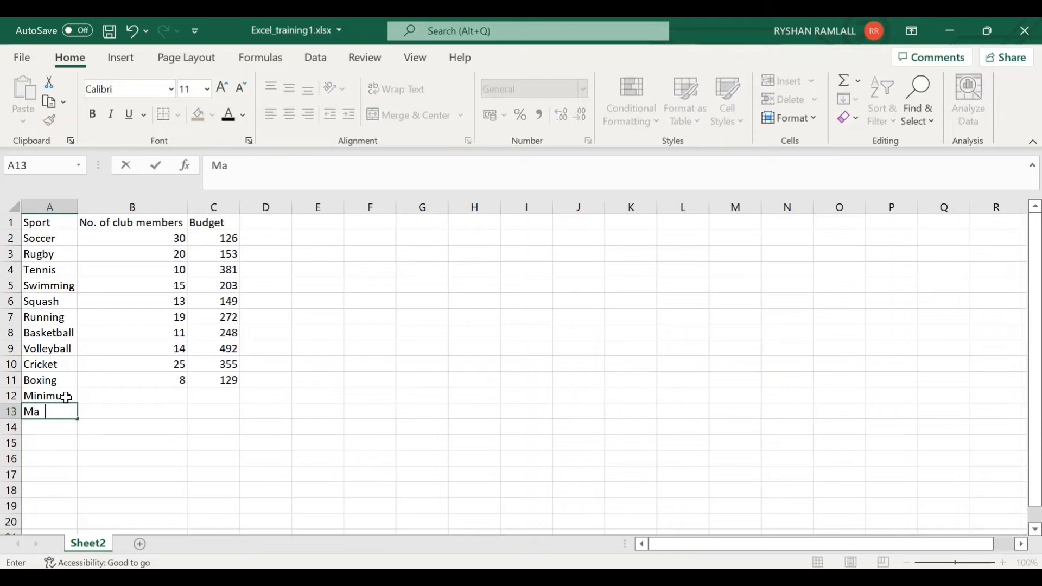
type("ximum")
key("Return")
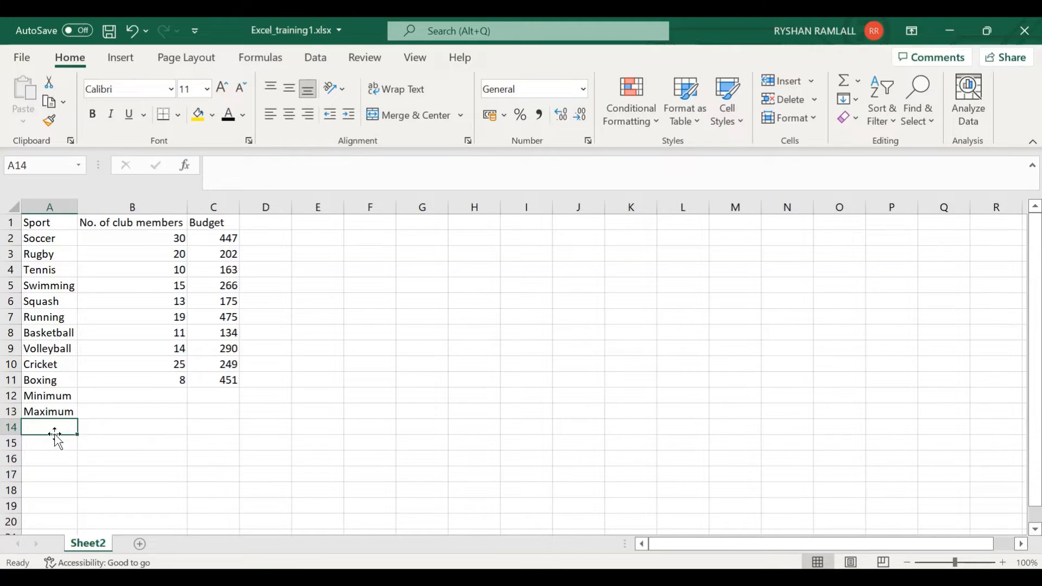
type("Average")
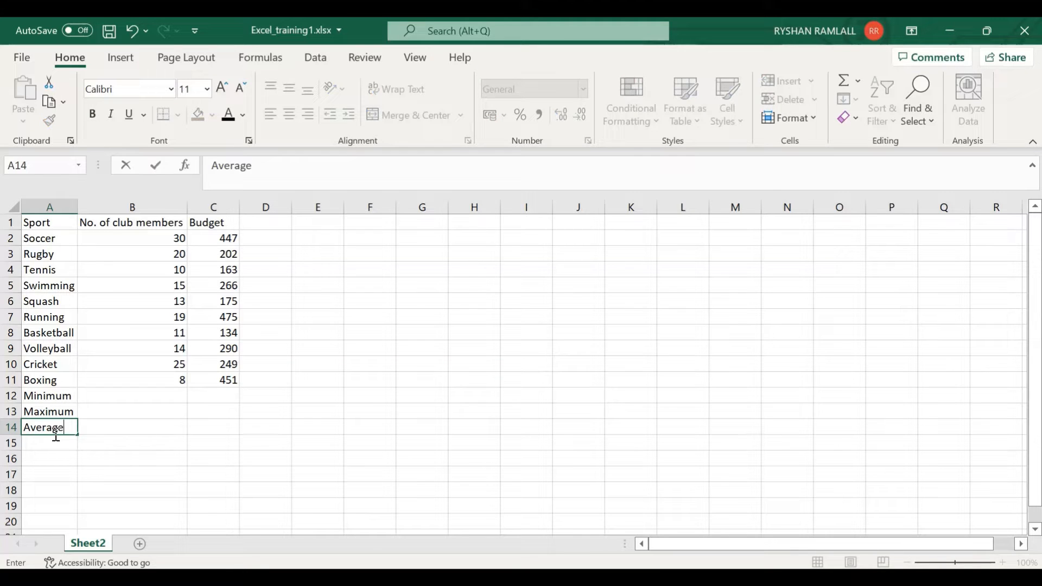
key("Return")
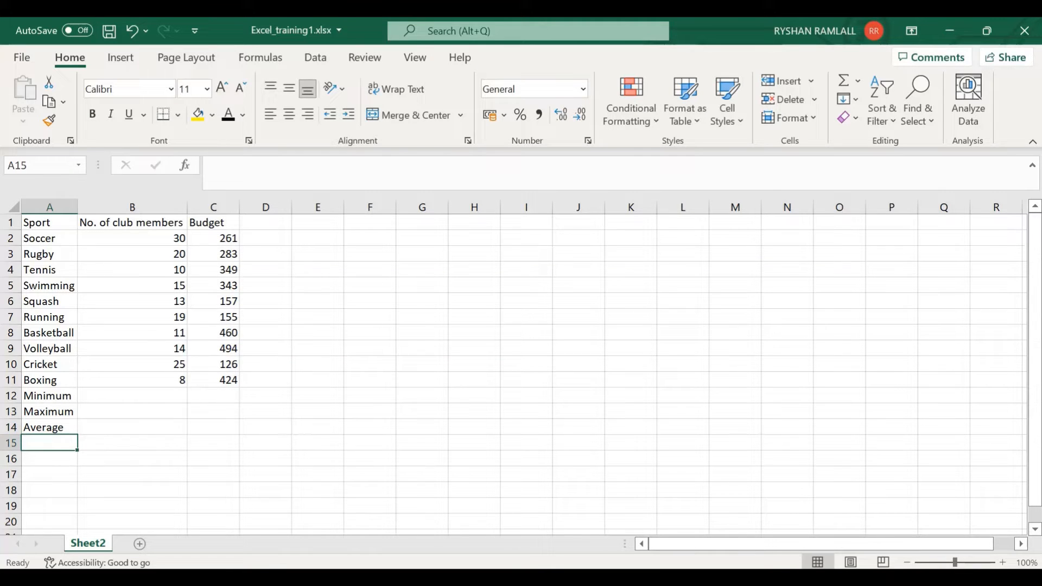
Copy the range C2:C12, paste it as values only starting at D2, and check the contents of the pasted cells.
left_click_drag(223, 238, 223, 396)
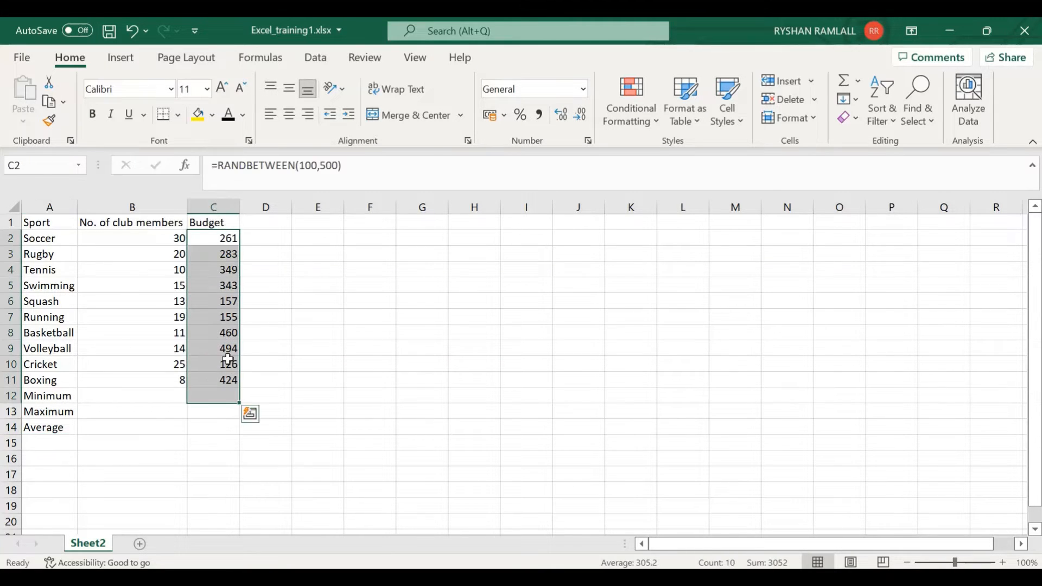
right_click(221, 345)
left_click(255, 135)
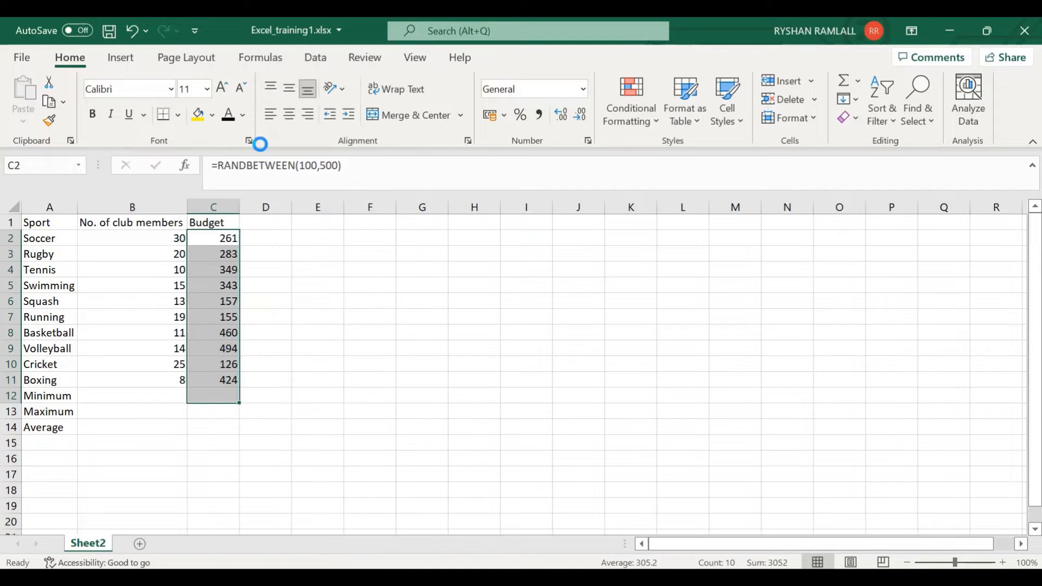
left_click(281, 235)
right_click(280, 236)
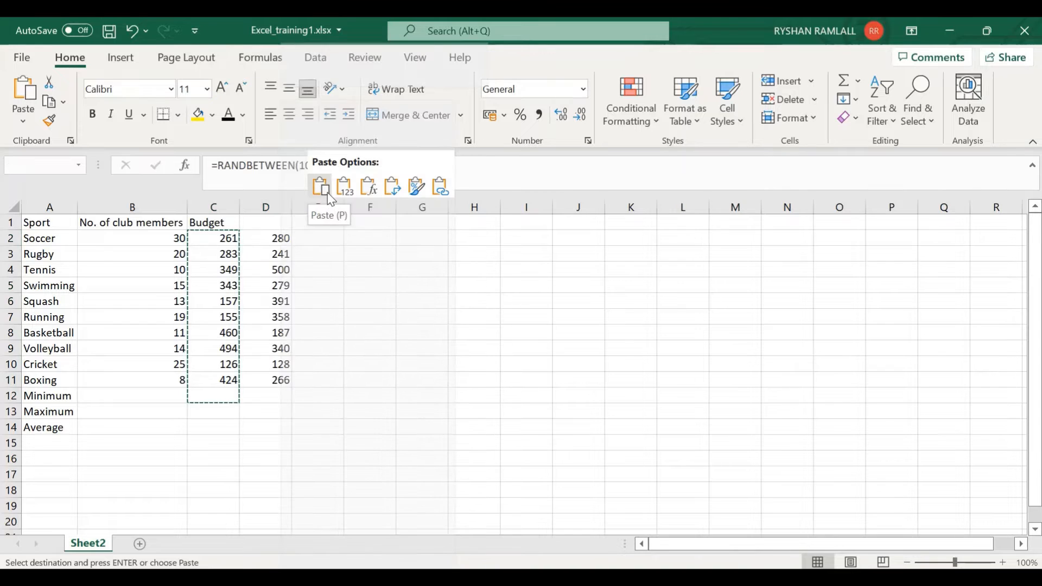
left_click(340, 192)
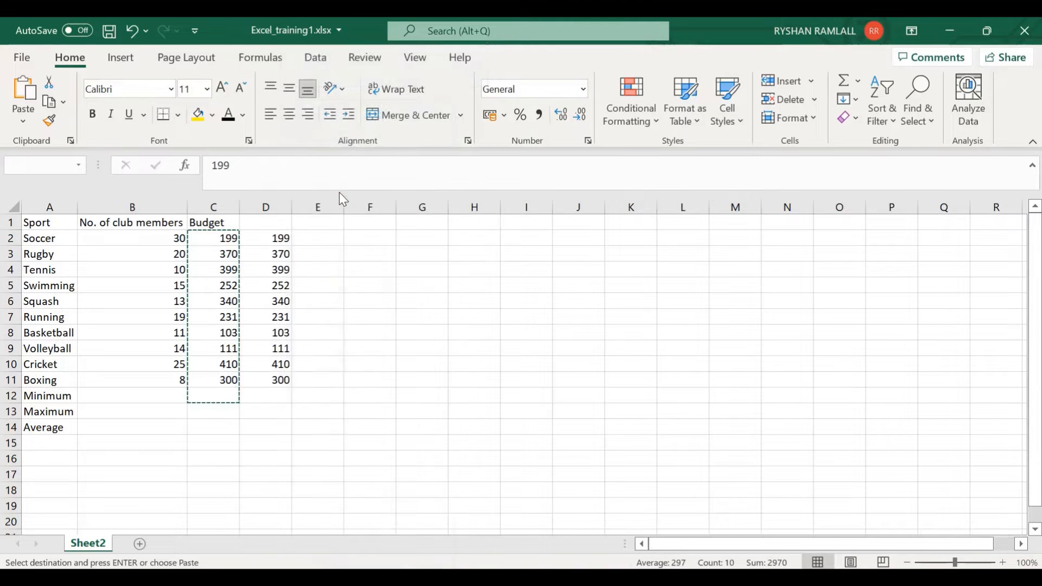
left_click(341, 281)
left_click(284, 242)
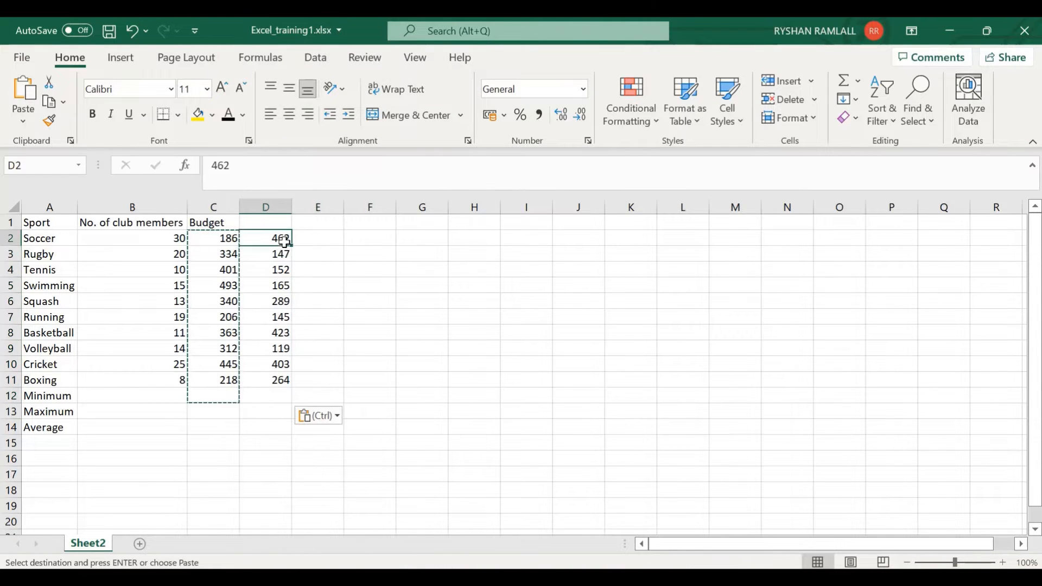
left_click(284, 269)
left_click(284, 288)
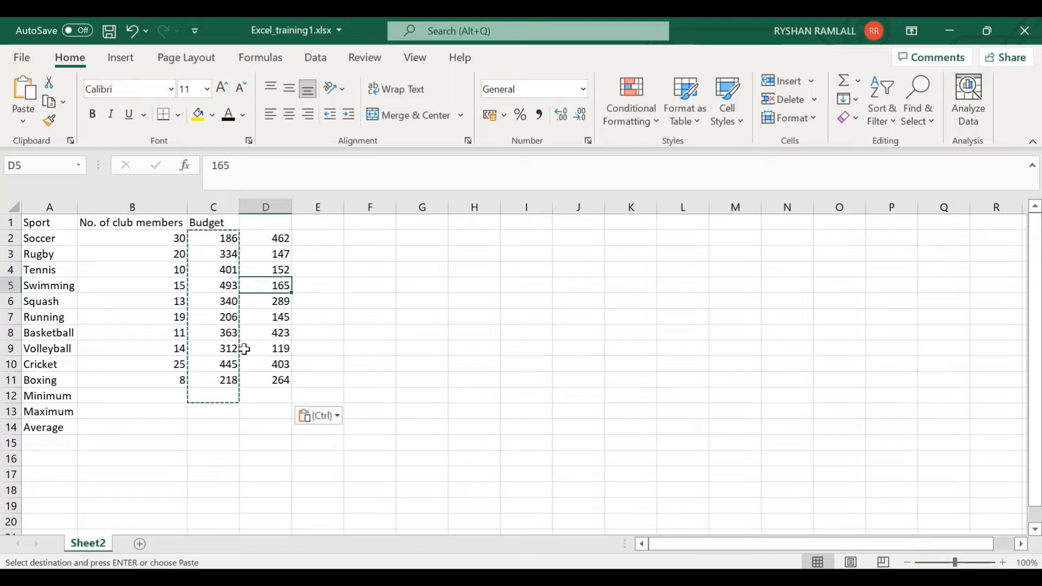
left_click(287, 237)
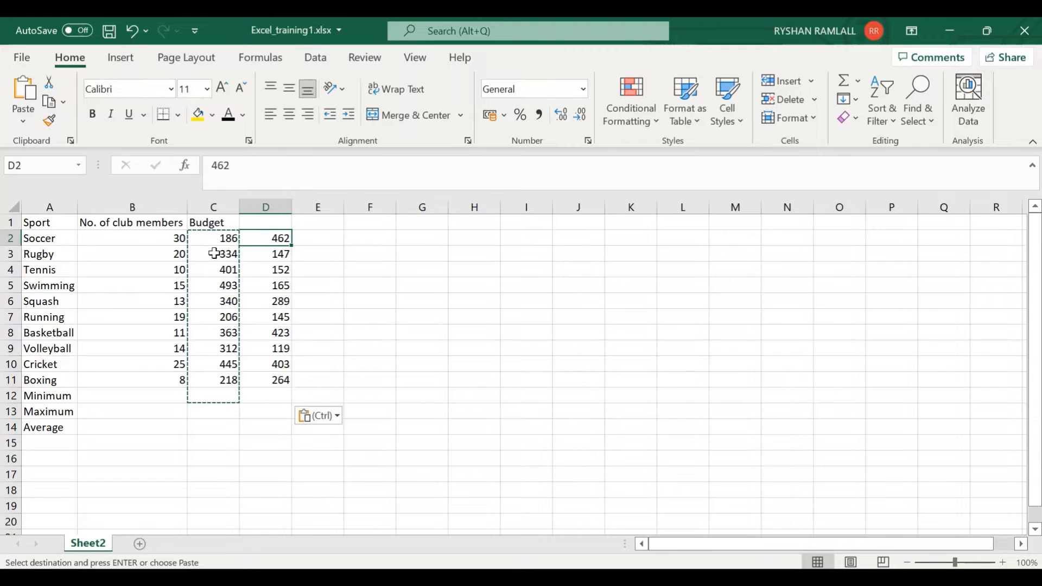
Clear the random budget formulas from C2:C11.
left_click_drag(205, 237, 231, 386)
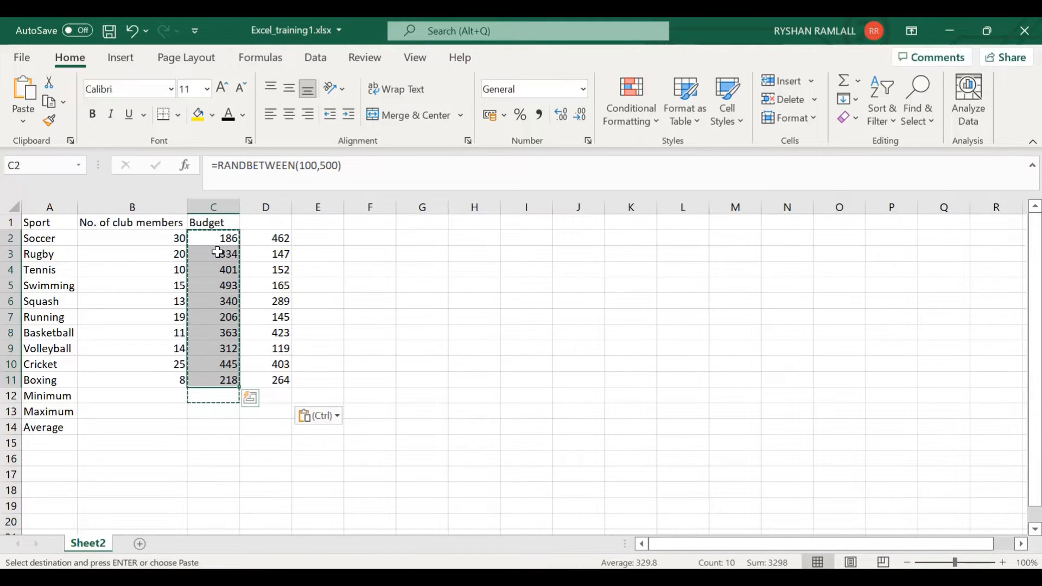
key("Delete")
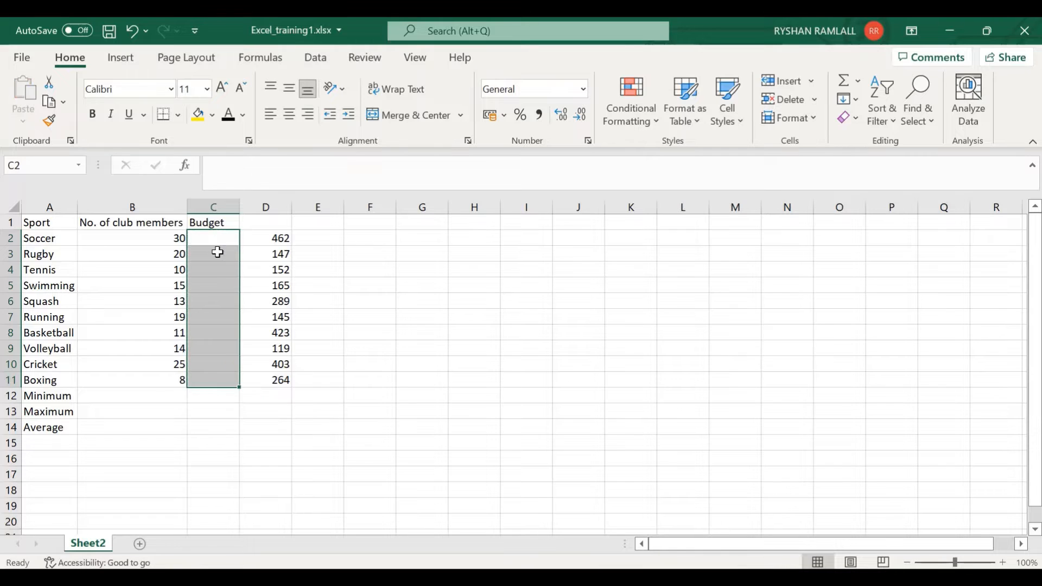
Move the pasted budget values from D2:D11 into the Budget column at C2:C11.
left_click_drag(263, 235, 267, 380)
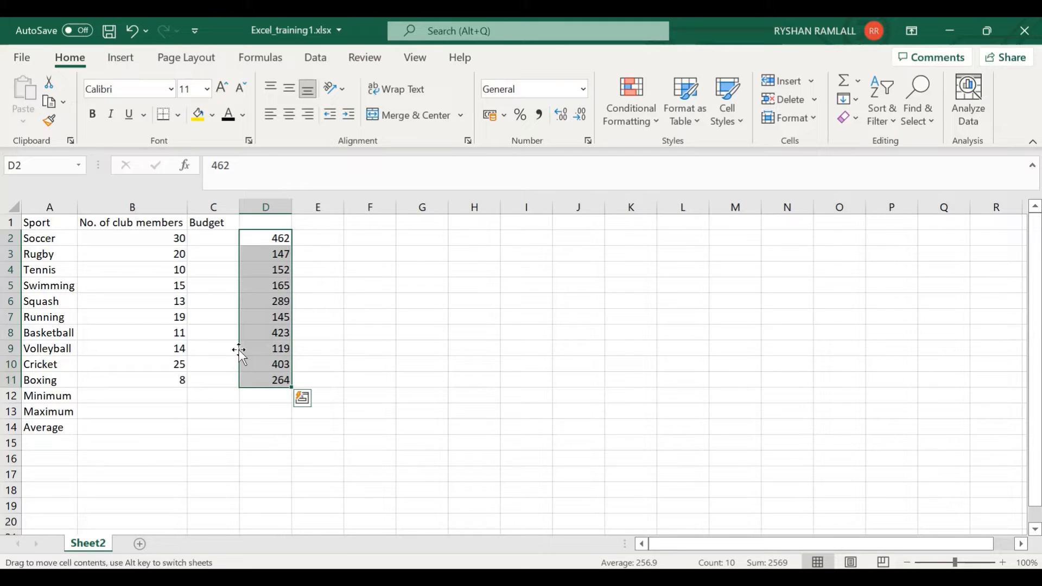
left_click_drag(238, 351, 232, 357)
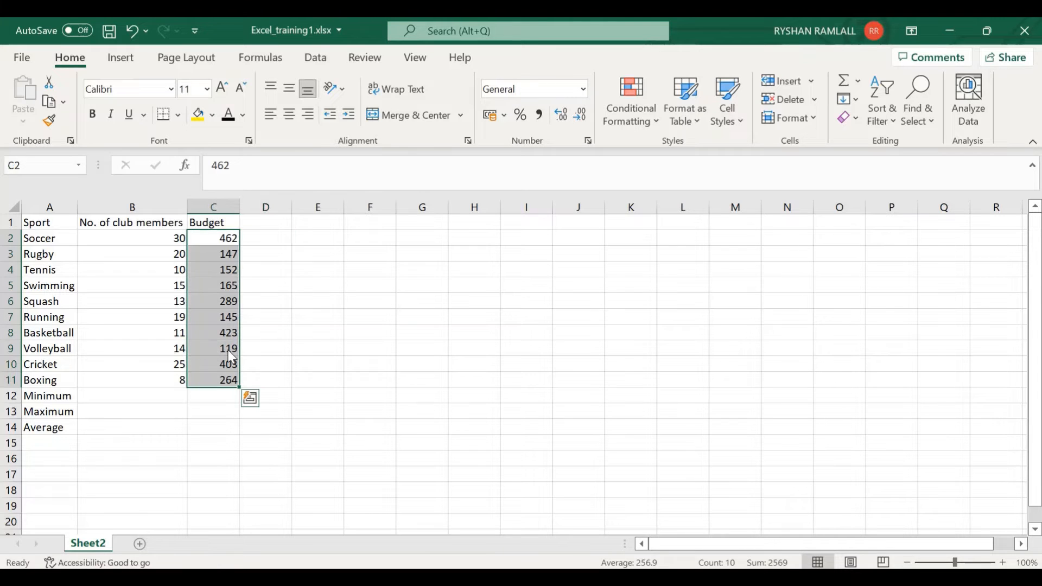
left_click(392, 363)
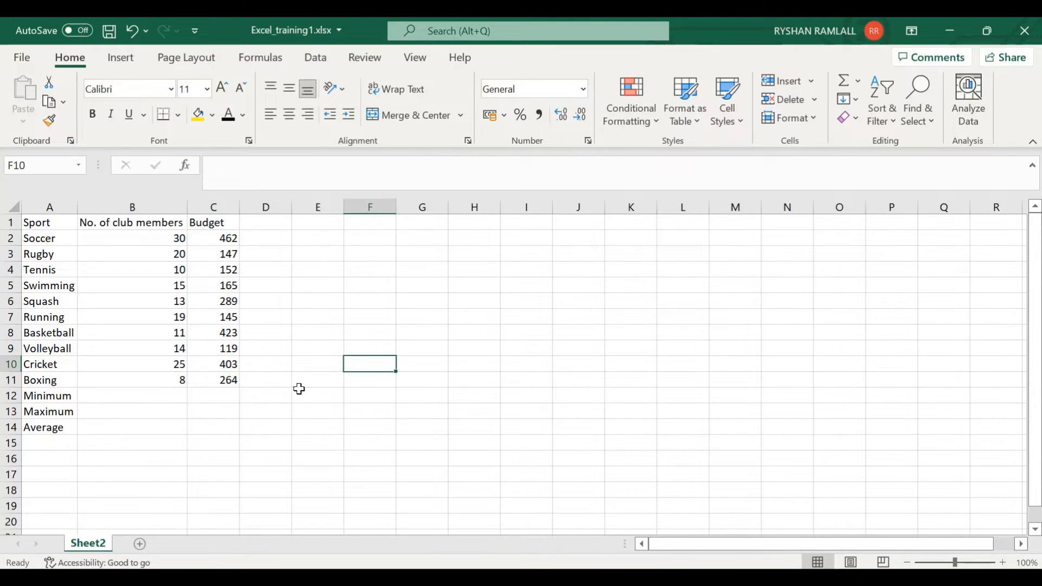
Enter the formula =MIN(B2:B11) in B12 to calculate the minimum number of club members.
left_click(154, 404)
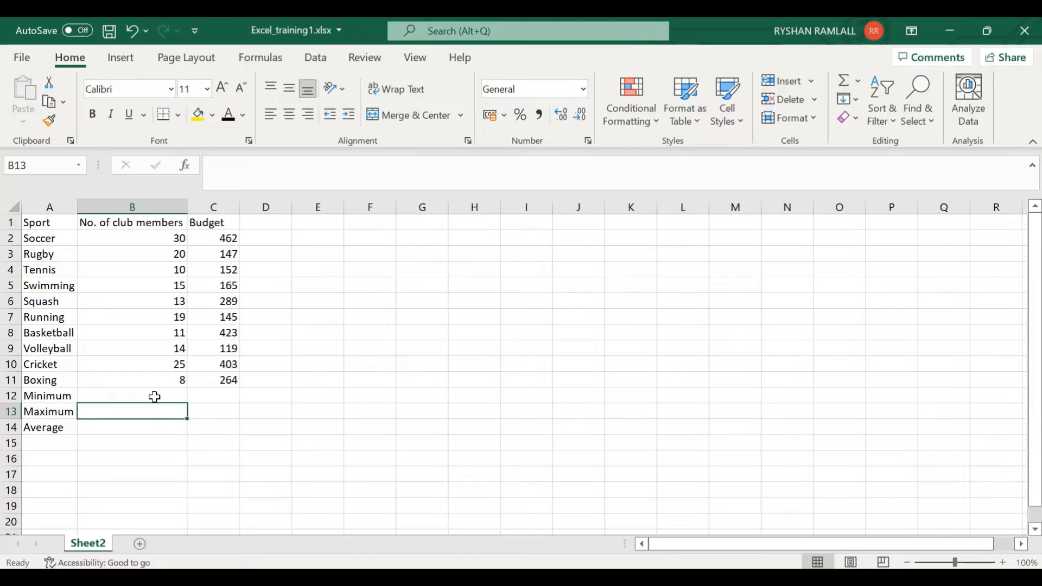
left_click(154, 397)
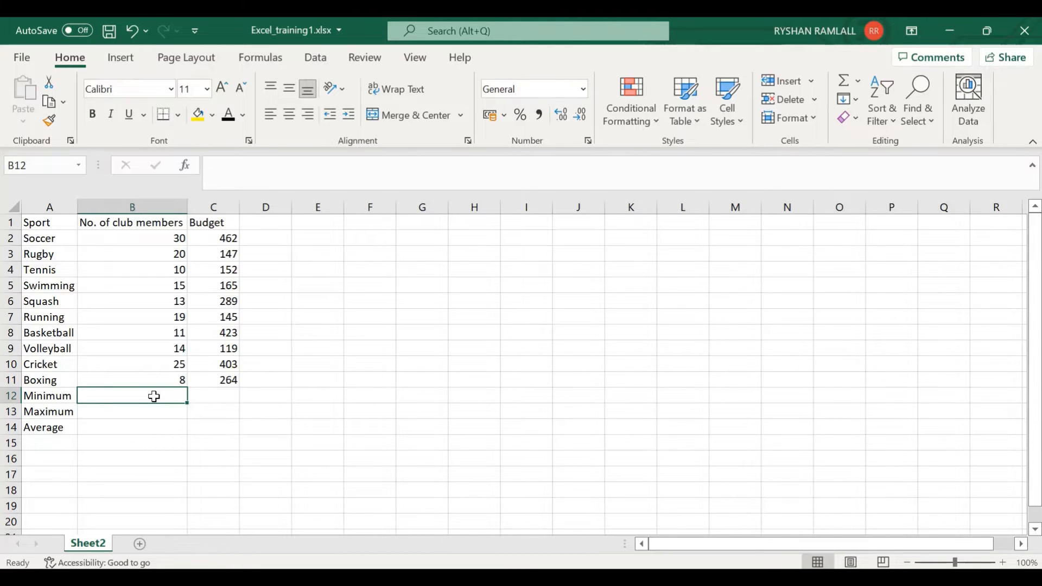
type("=")
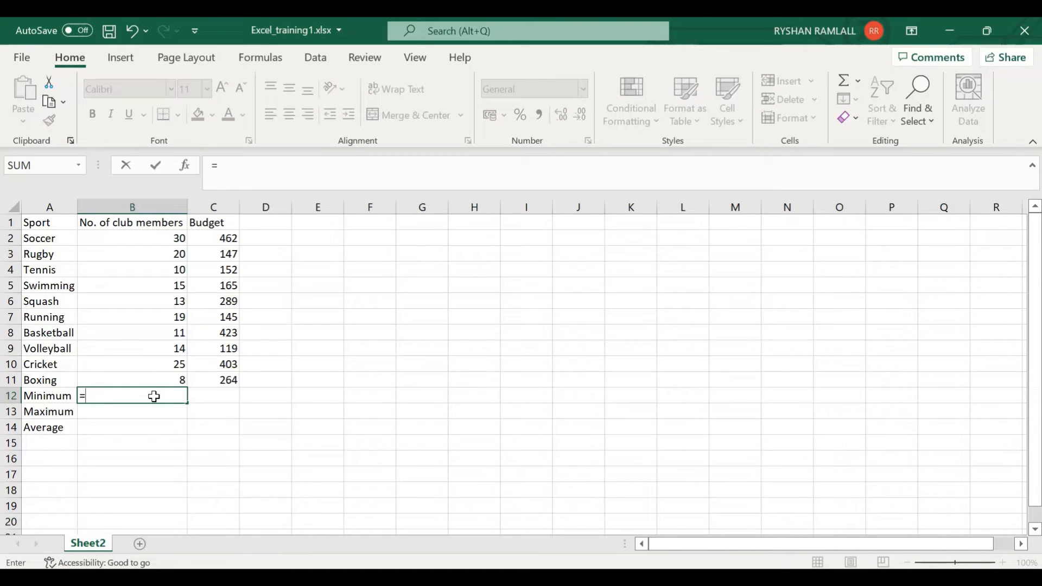
type("MIN")
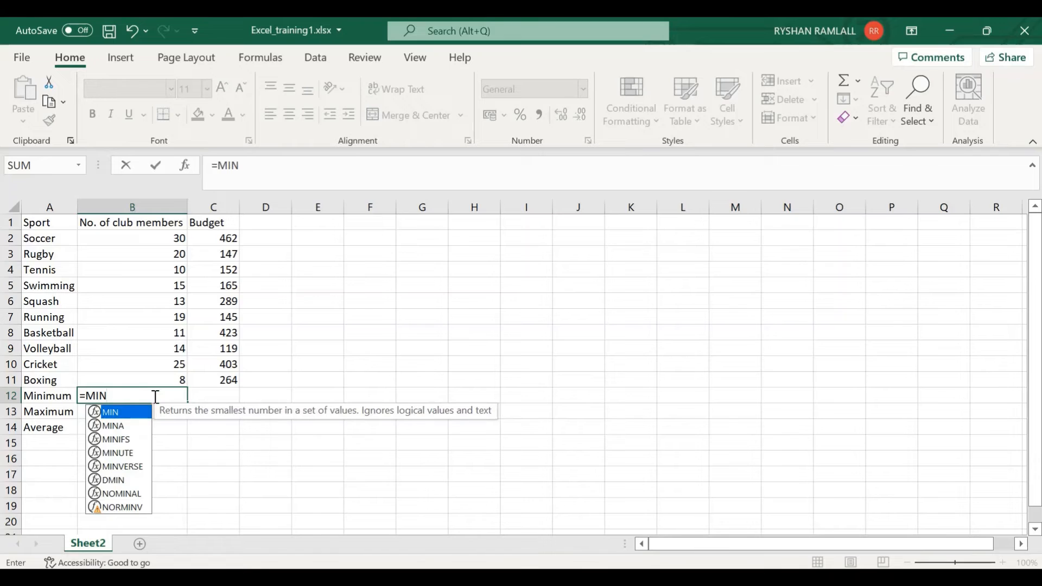
type("(")
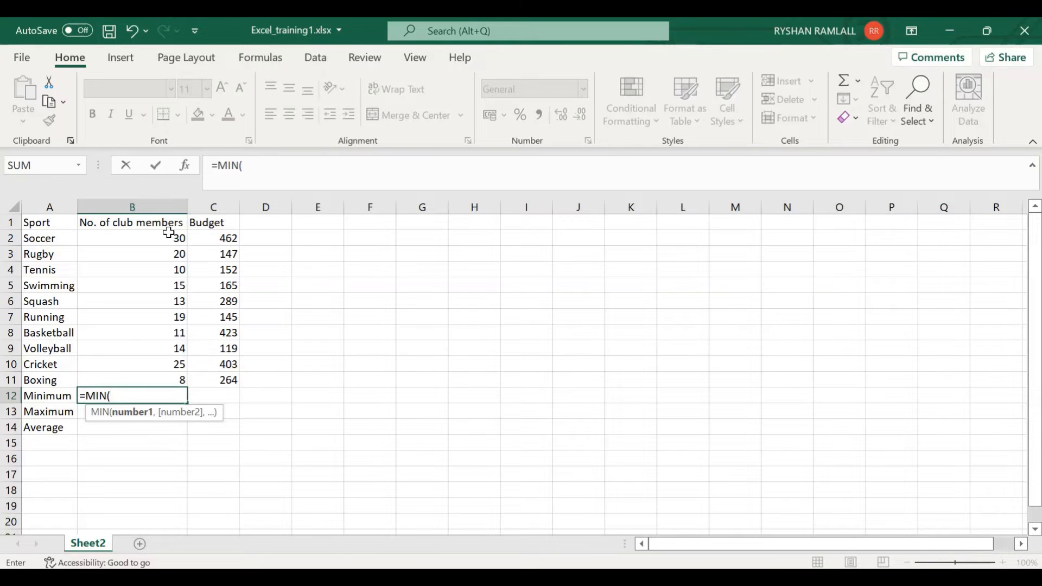
left_click(170, 234)
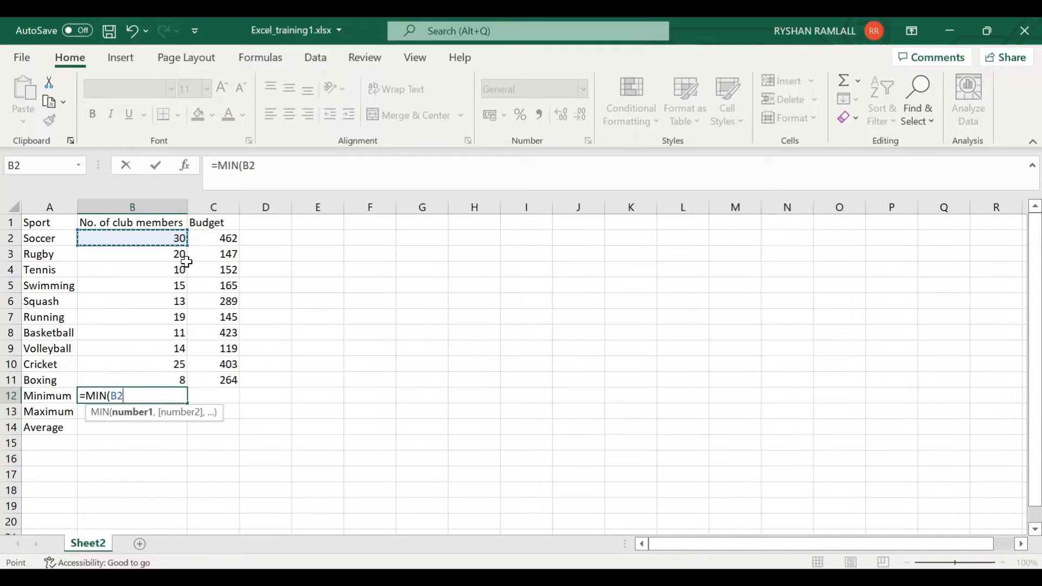
key("ctrl+shift+Down")
key("shift+Down")
key("shift+Down")
key("shift+Down")
key("shift+Down")
key("shift+Down")
key("shift+Down")
key("shift+Down")
key("shift+Down")
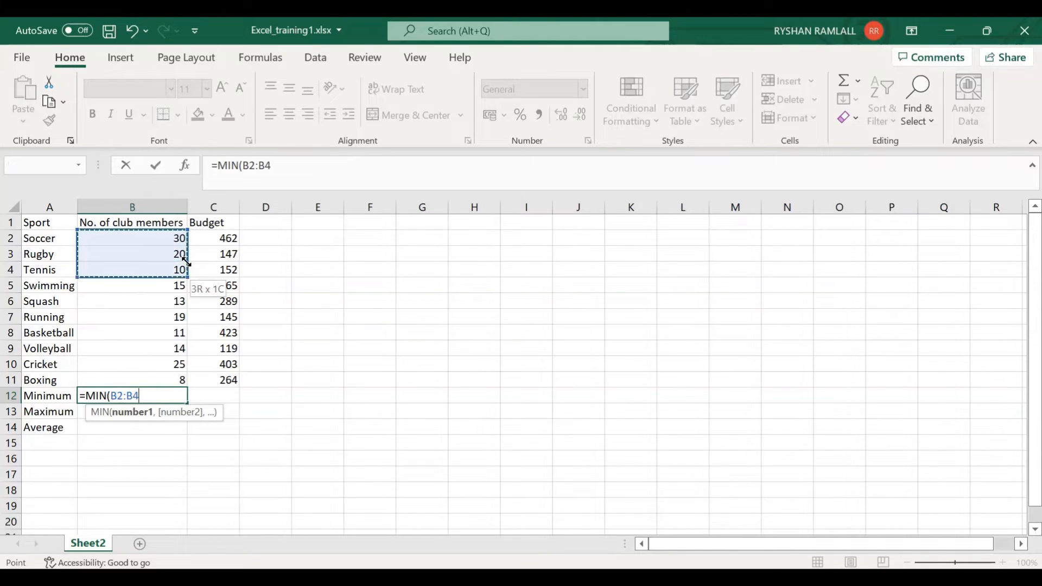
key("shift+Down")
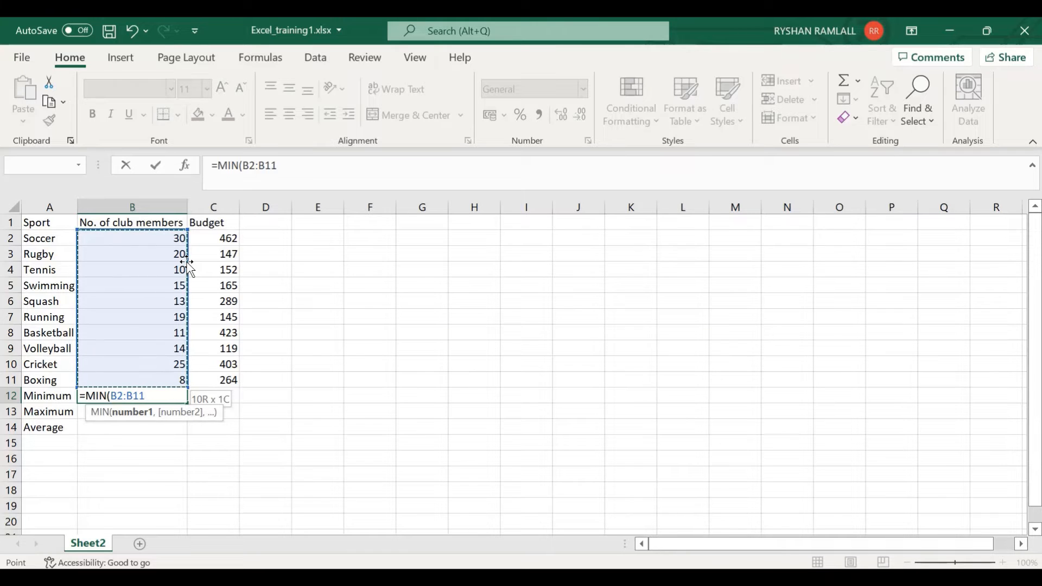
type(")")
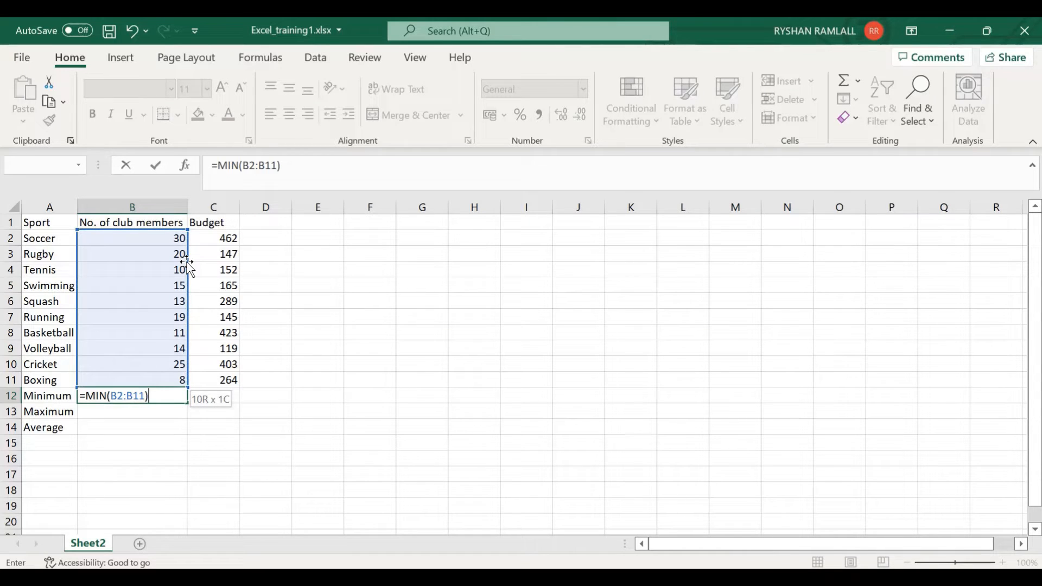
key("Return")
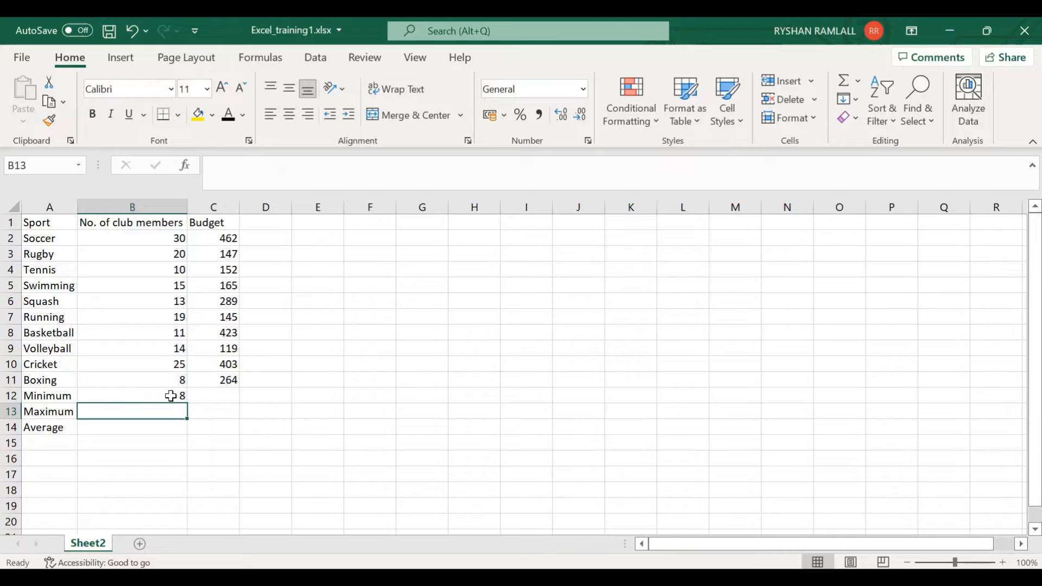
left_click(171, 396)
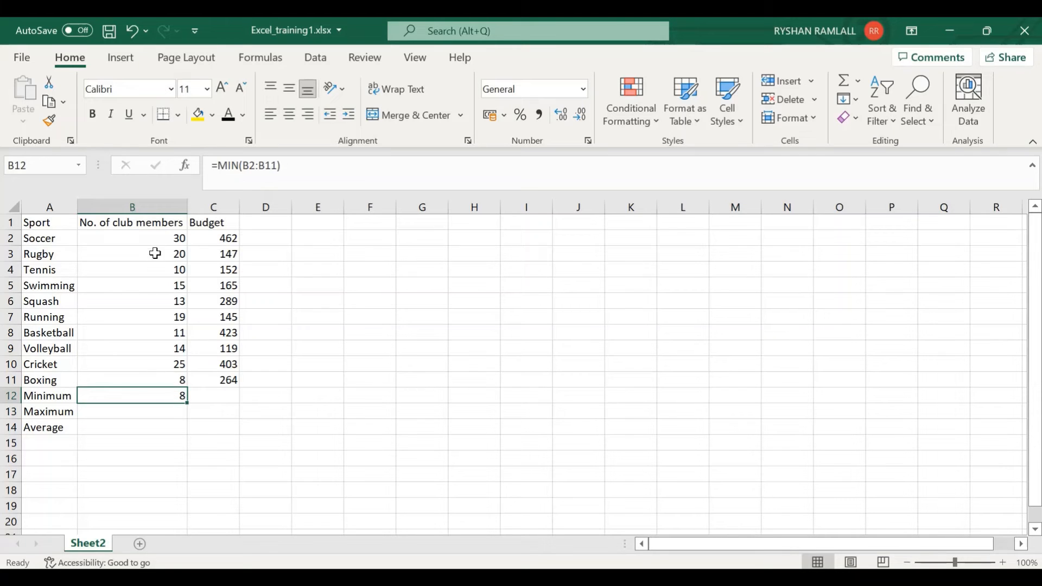
left_click(153, 456)
Fill the minimum formula from B12 across to C12 and check the range used in the copied formula.
left_click(174, 398)
left_click_drag(187, 403, 225, 401)
left_click(226, 433)
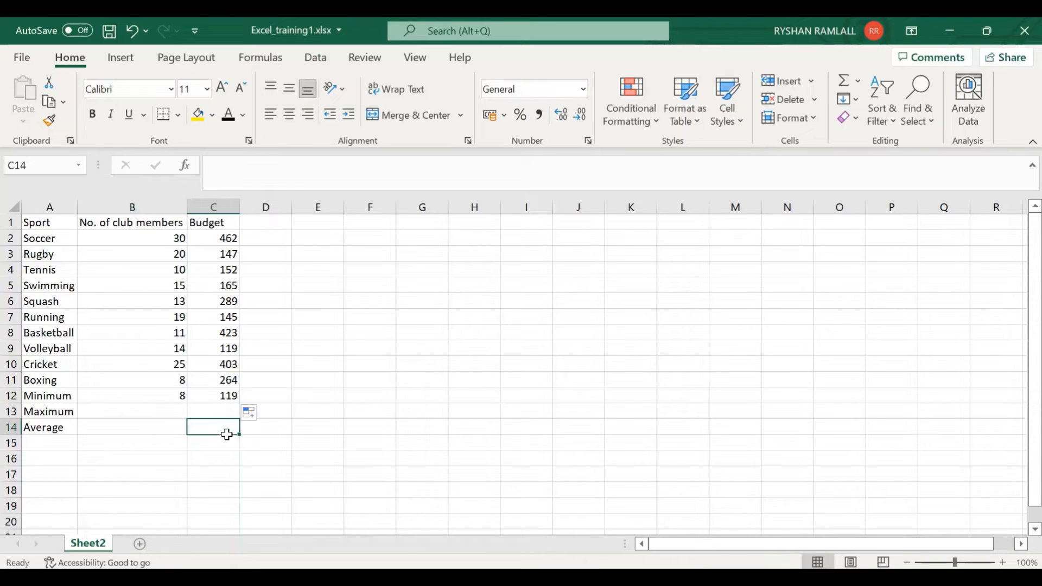
left_click(218, 395)
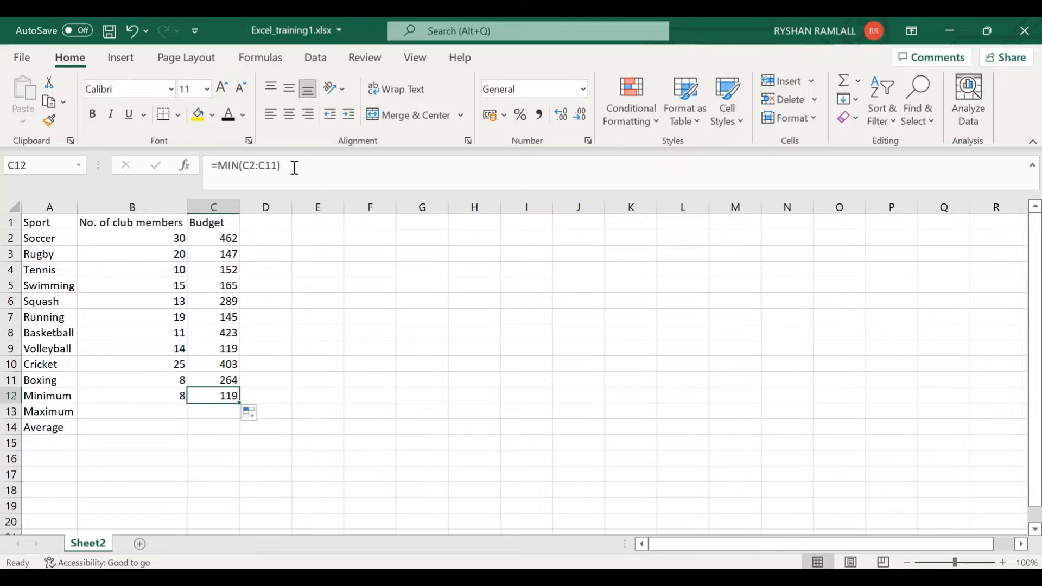
left_click(321, 171)
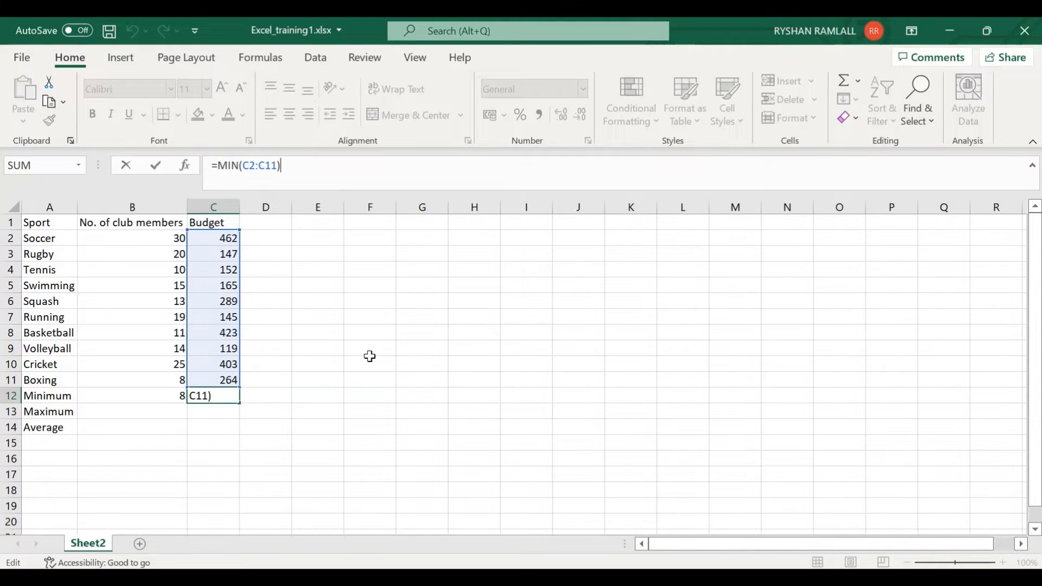
left_click(370, 360)
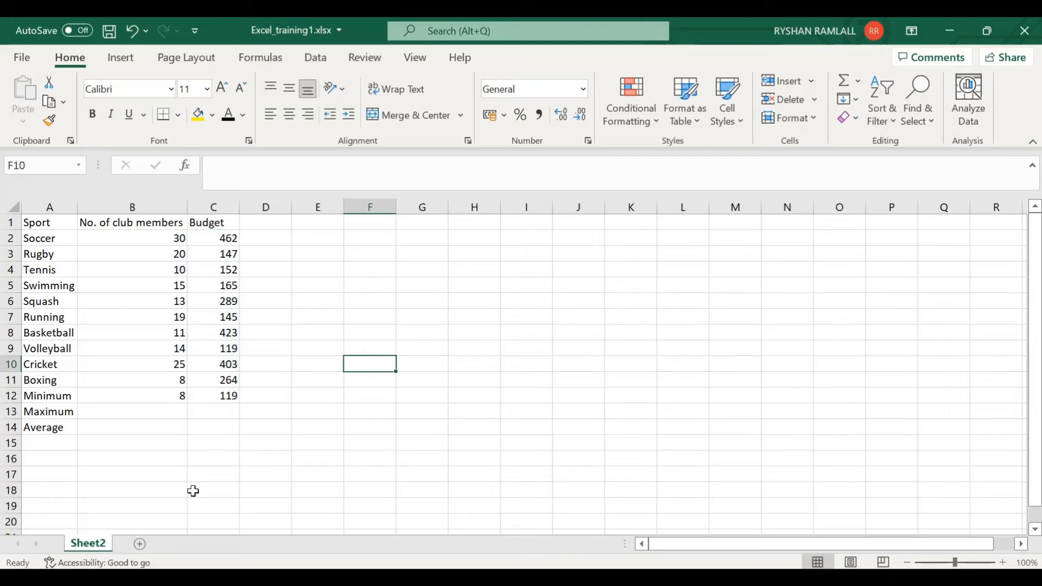
Enter the formula =MAX(B2:B11) in B13 to calculate the maximum number of club members.
left_click(168, 410)
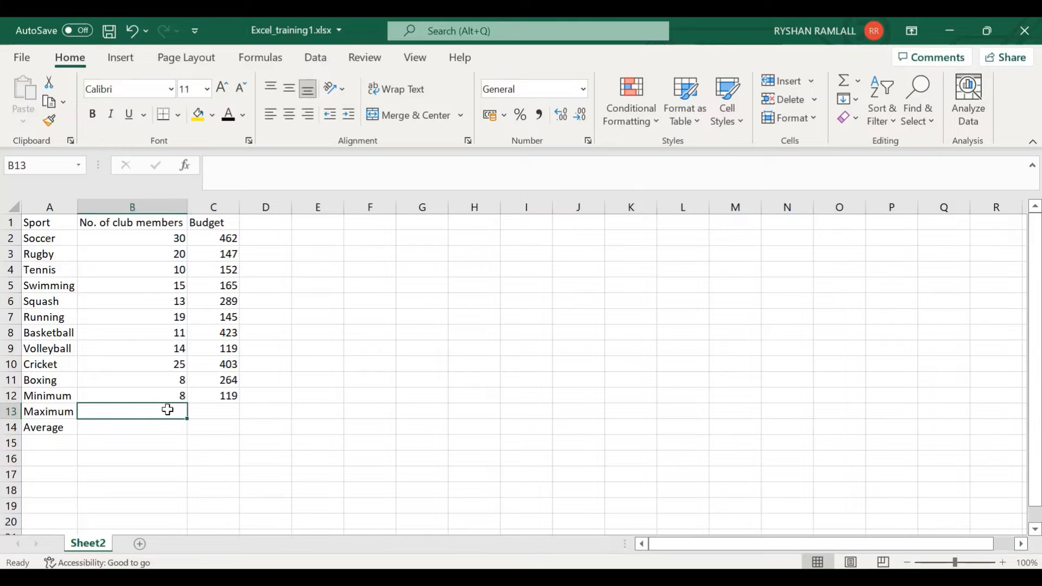
type("=M")
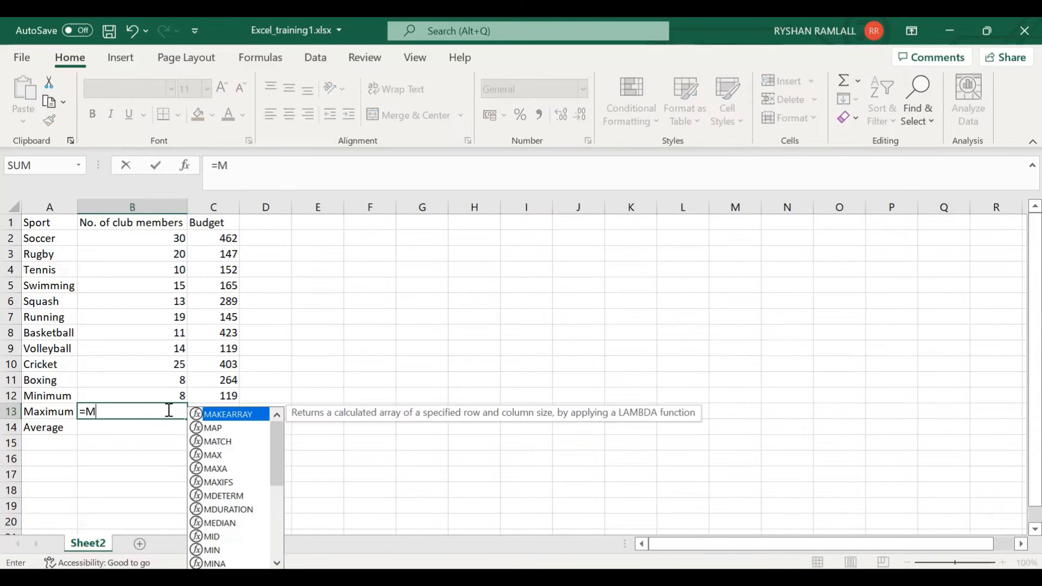
type("ax(")
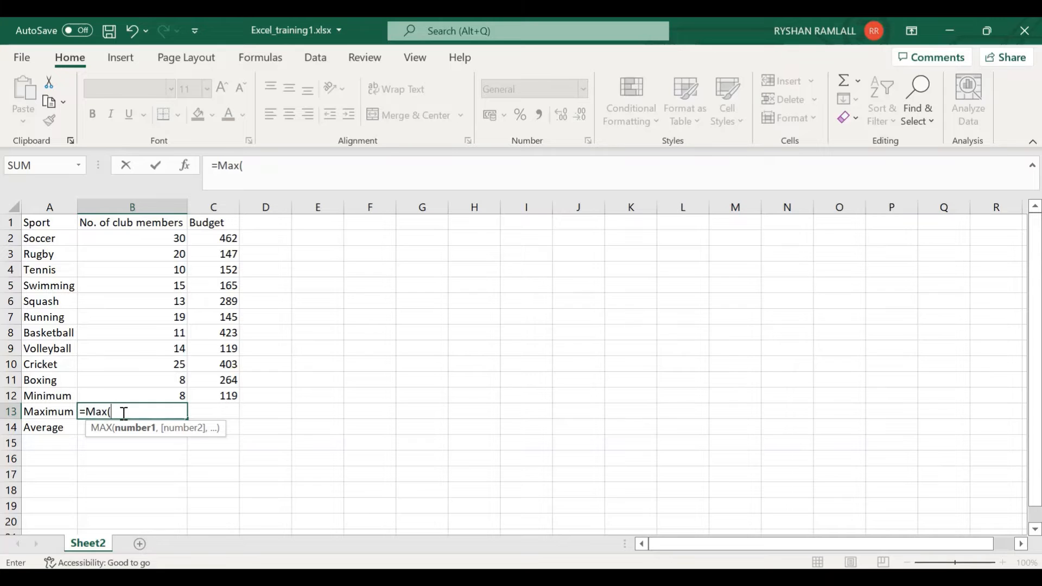
left_click(105, 412)
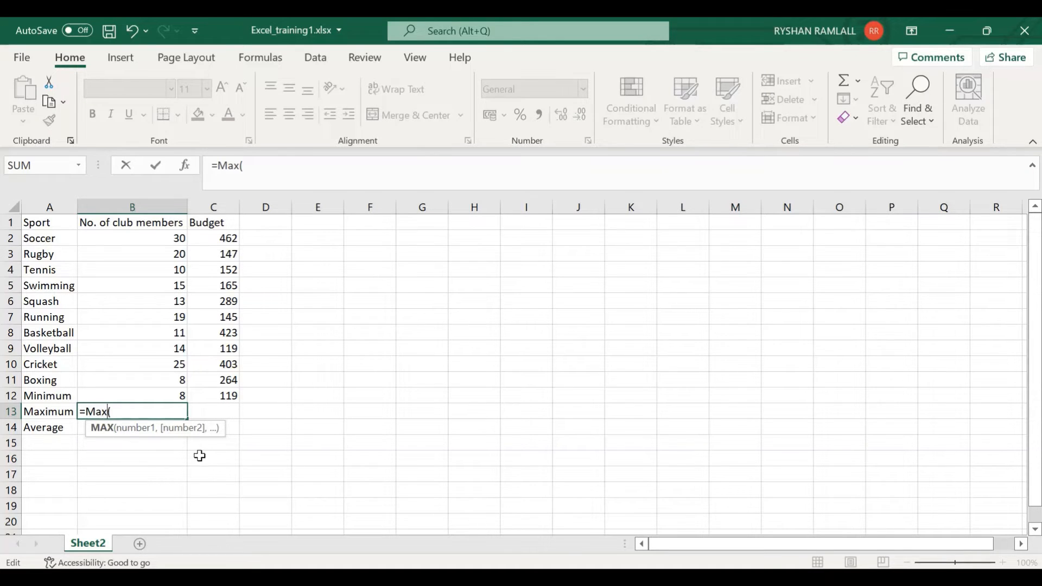
key("BackSpace")
key("BackSpace")
type("AX")
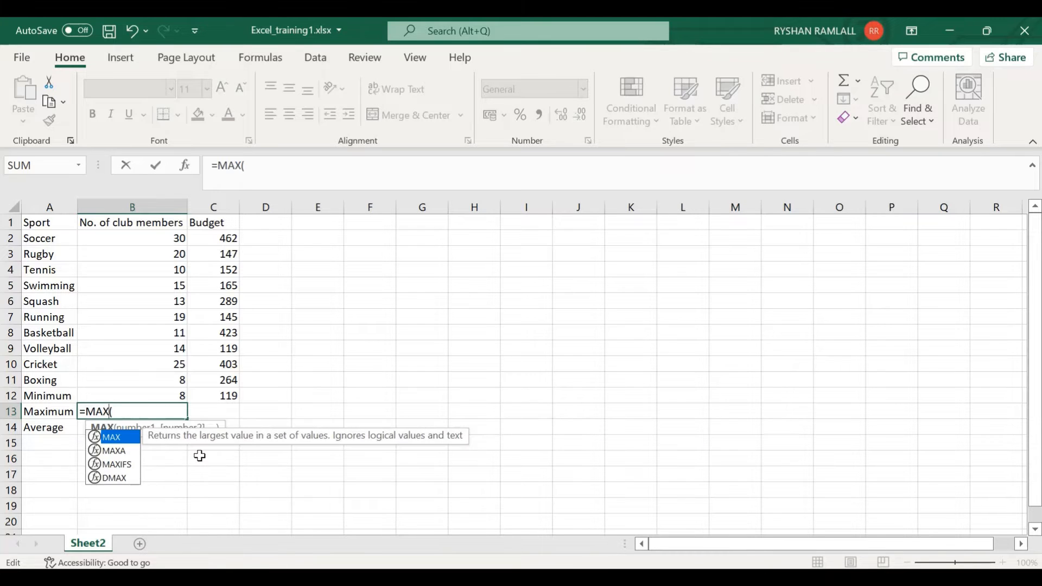
key("Right")
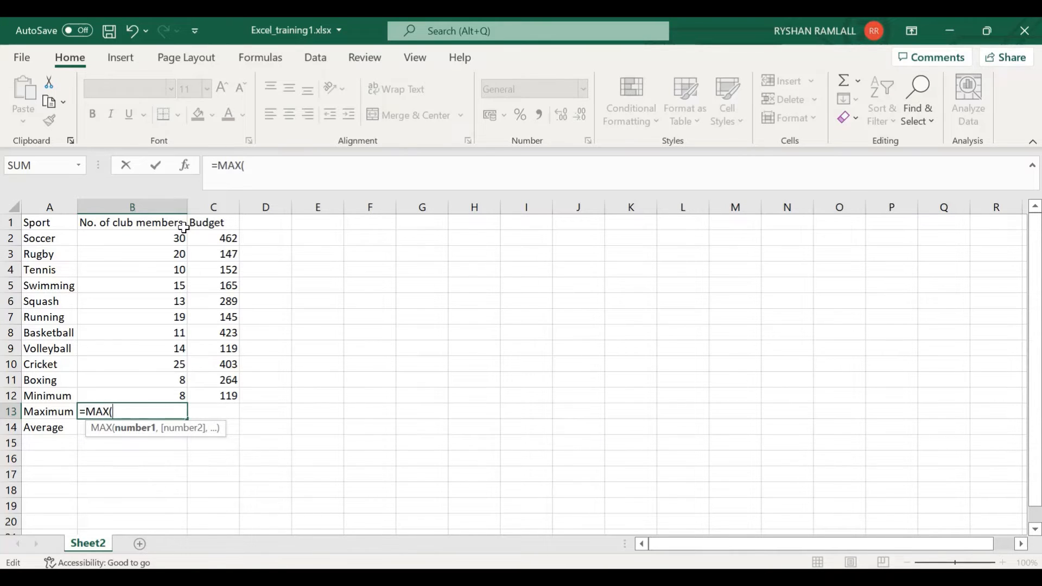
mouse_move(160, 236)
left_mouse_down()
mouse_move(162, 395)
mouse_move(162, 380)
left_mouse_up()
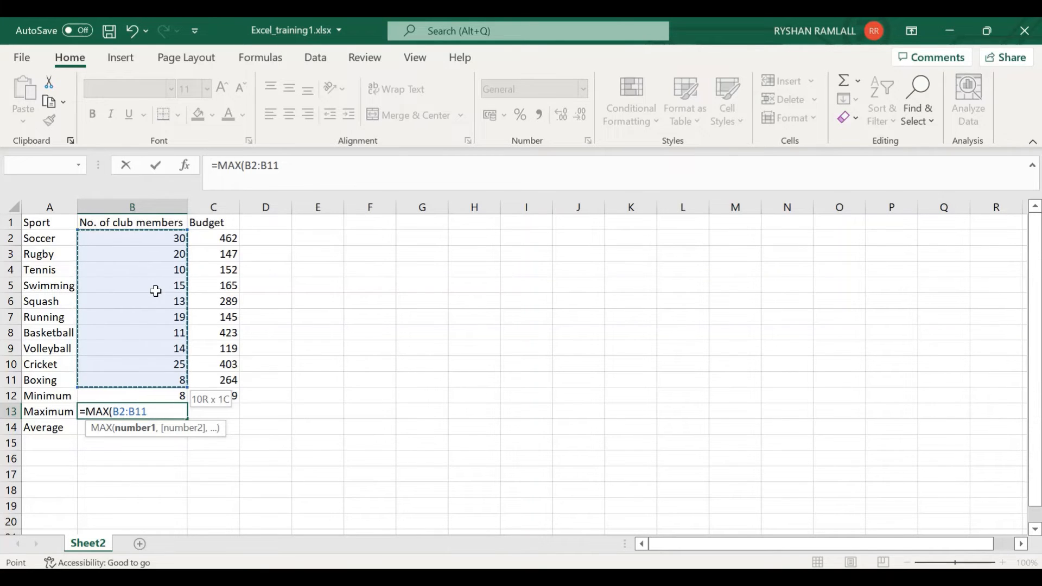
type(")")
key("Return")
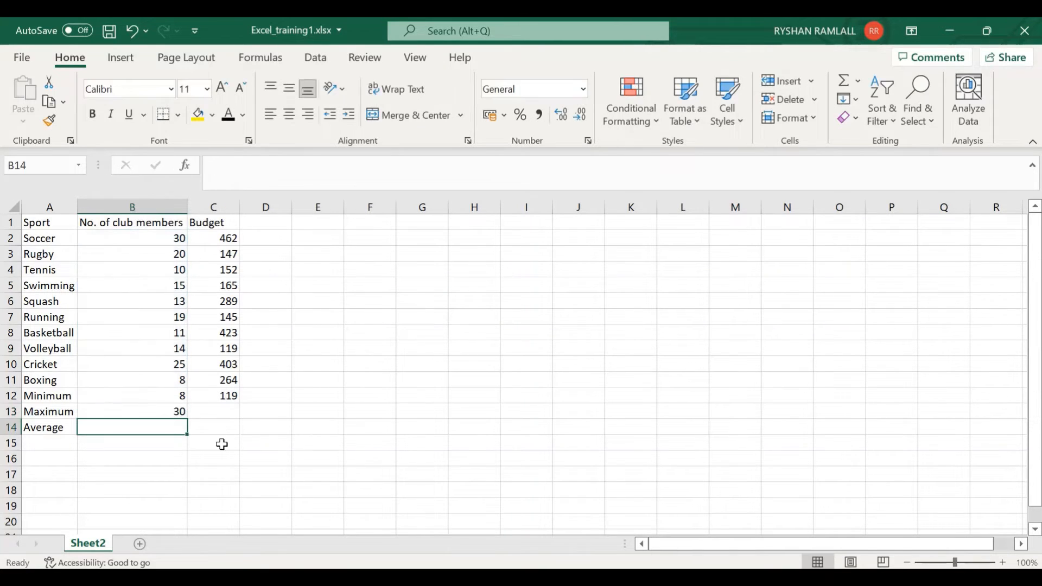
Fill the maximum formula from B13 across to C13 and check the copied formula.
left_click(155, 410)
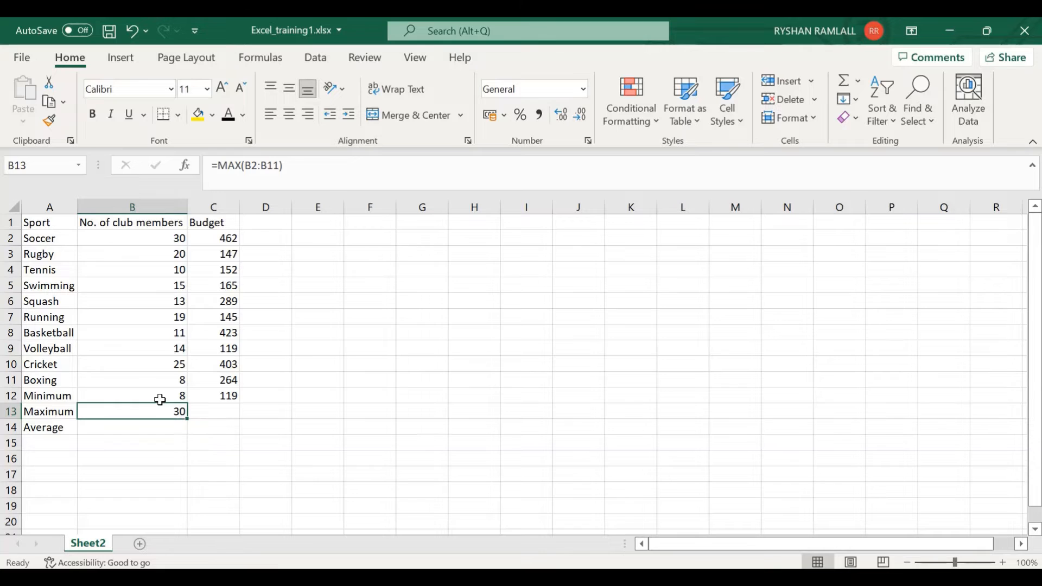
left_click_drag(188, 422, 217, 421)
left_click(217, 415)
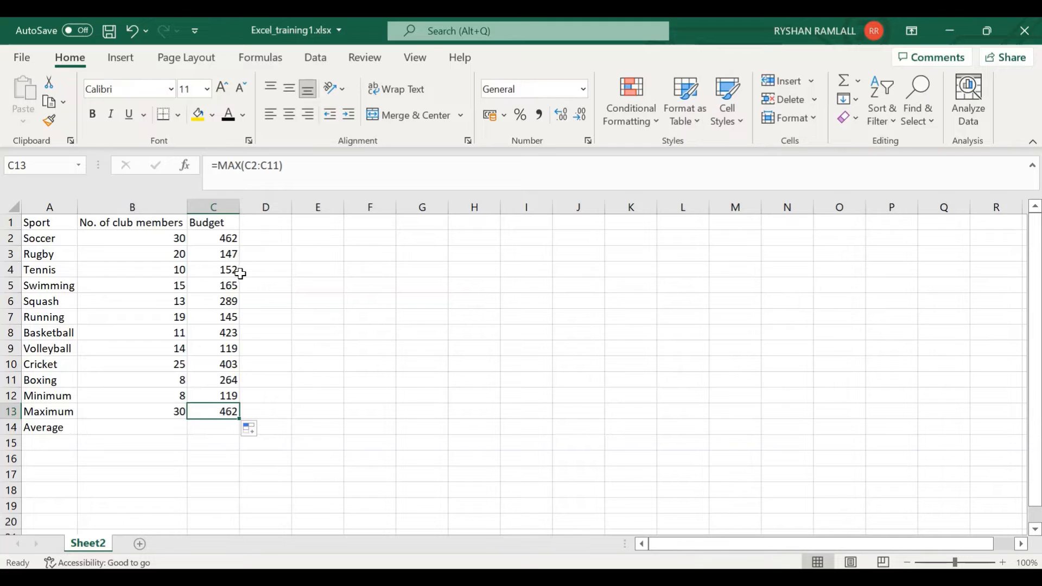
Enter =AVG(B2:B11) in B14 for the average number of club members and accept the correction to =AVERAGE(B2:B11).
left_click(131, 426)
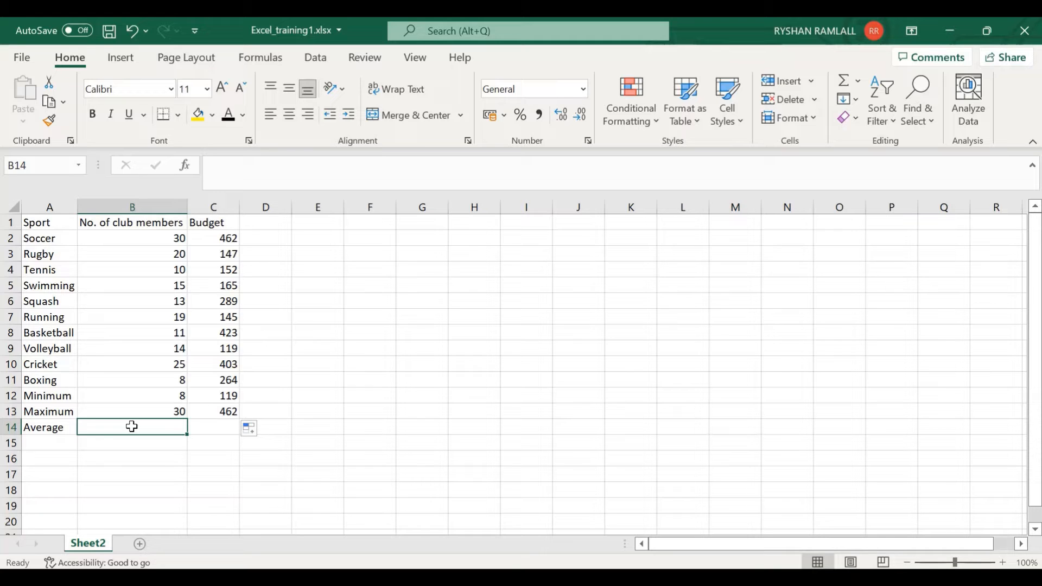
type("=AVG")
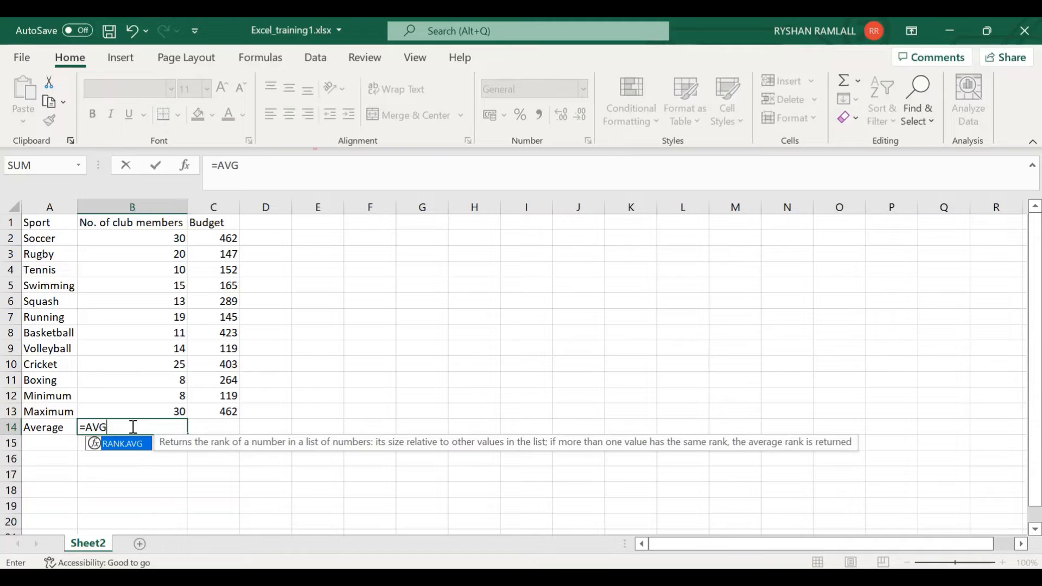
type("(")
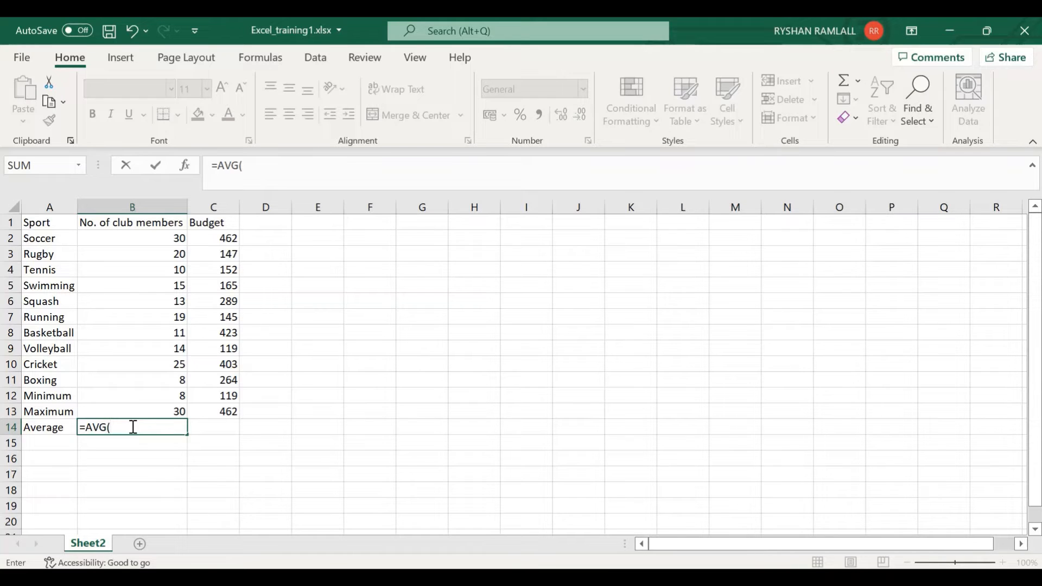
left_click(158, 238)
key("shift+Down")
key("shift+Down")
key("shift+Down")
key("shift+Down")
key("shift+Down")
key("shift+Down")
key("shift+Down")
key("shift+Down")
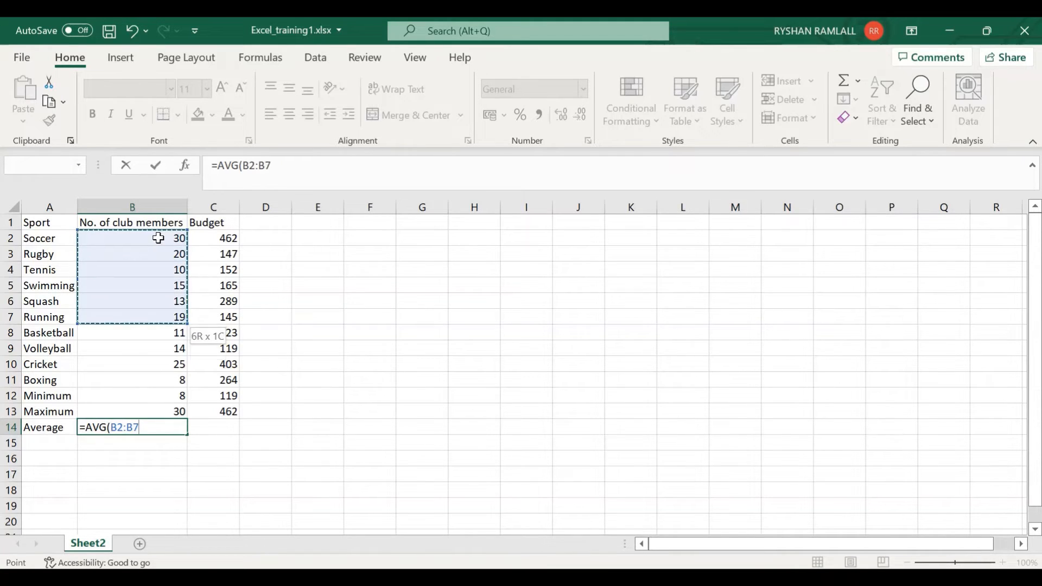
key("shift+Down")
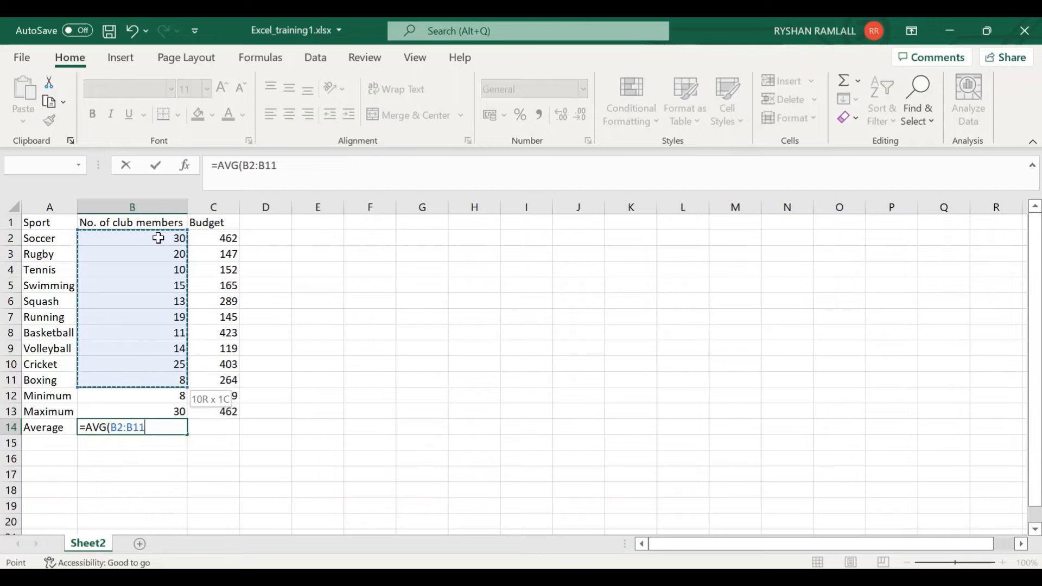
type(")")
key("Return")
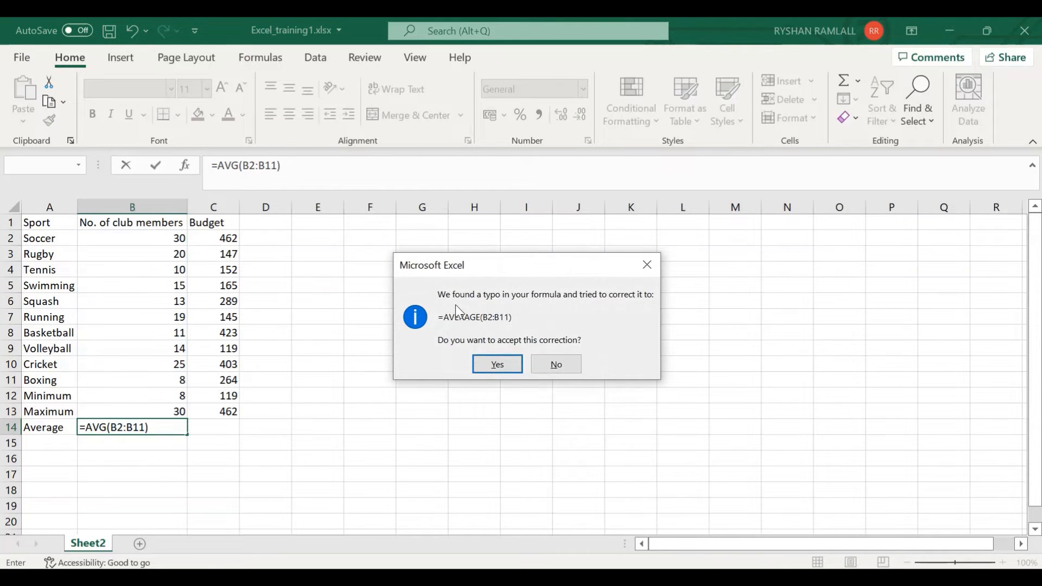
left_click(503, 366)
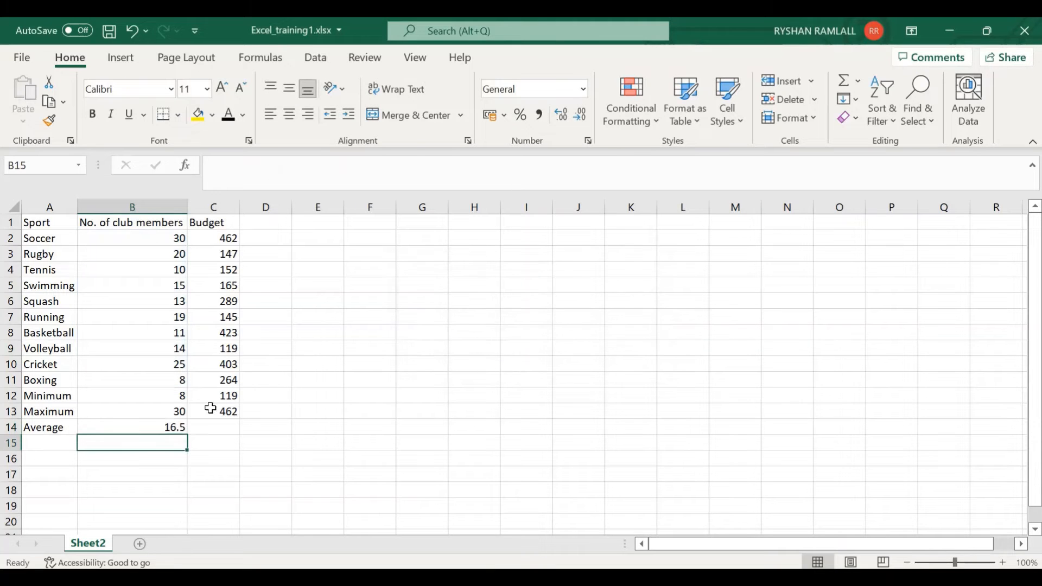
Check the average formula in B14, fill it across to C14 and inspect the copied formula.
left_click(173, 425)
left_click(366, 172)
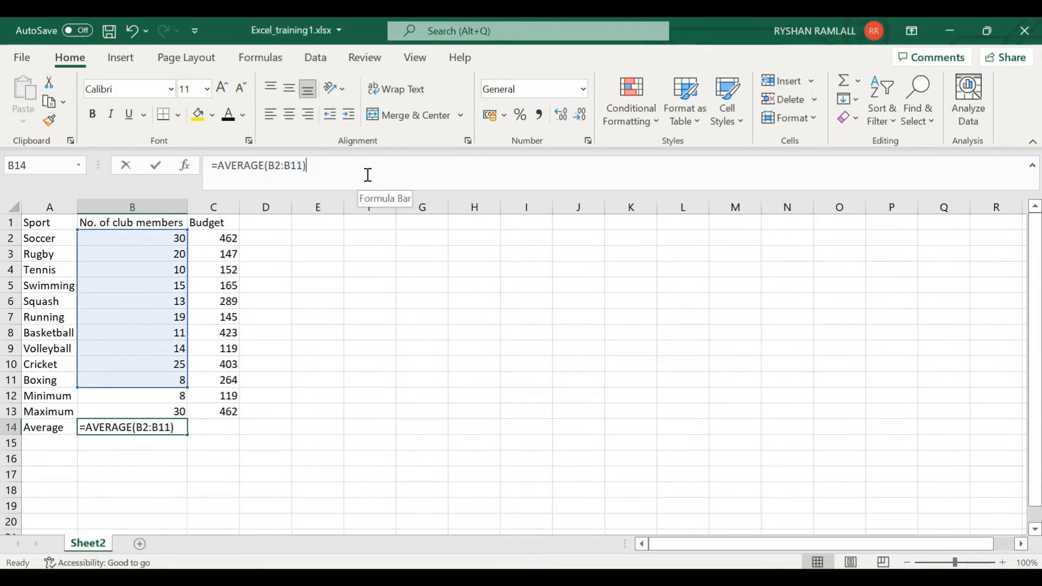
left_click(333, 372)
left_click(173, 428)
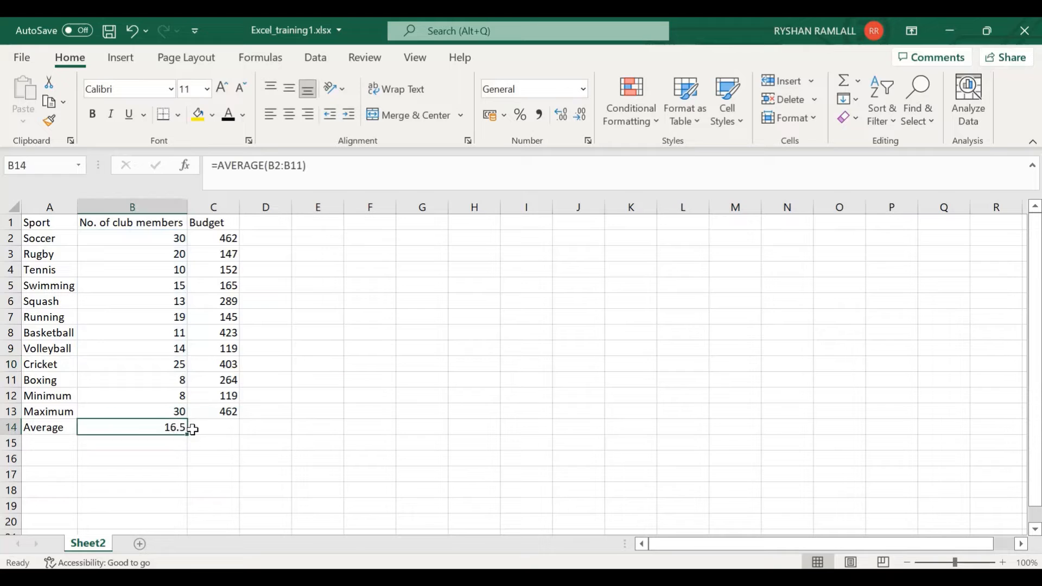
left_click_drag(187, 433, 225, 435)
left_click(205, 460)
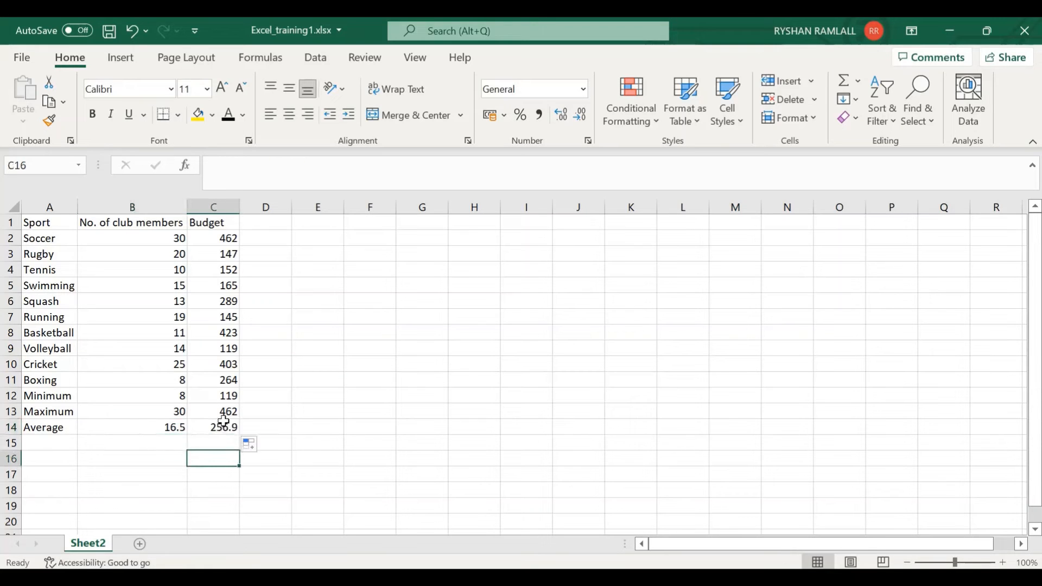
left_click(225, 426)
left_click(381, 399)
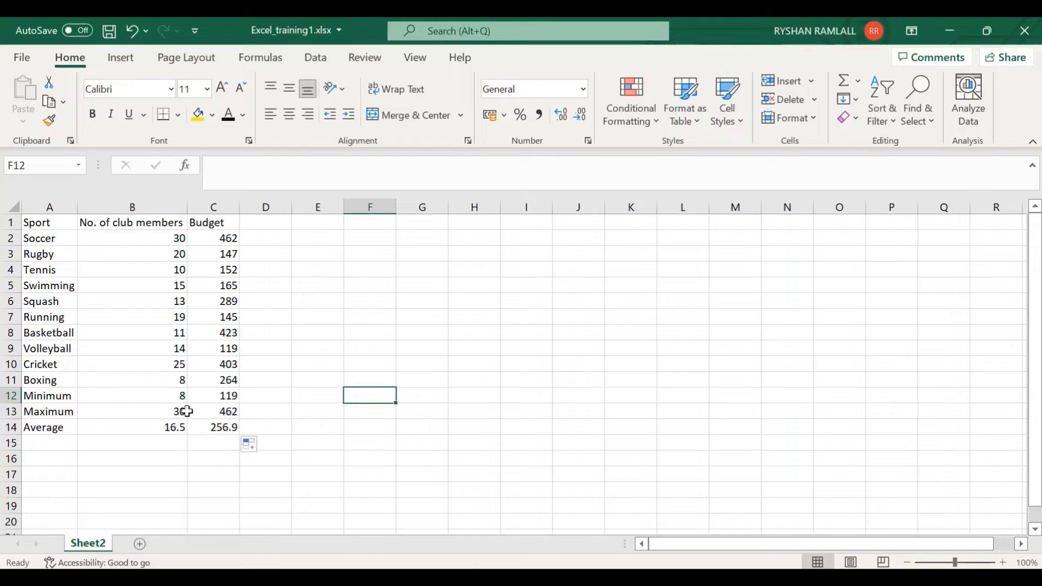
Shade the minimum, maximum and average rows, A12:C14, with a light orange fill.
left_click(177, 463)
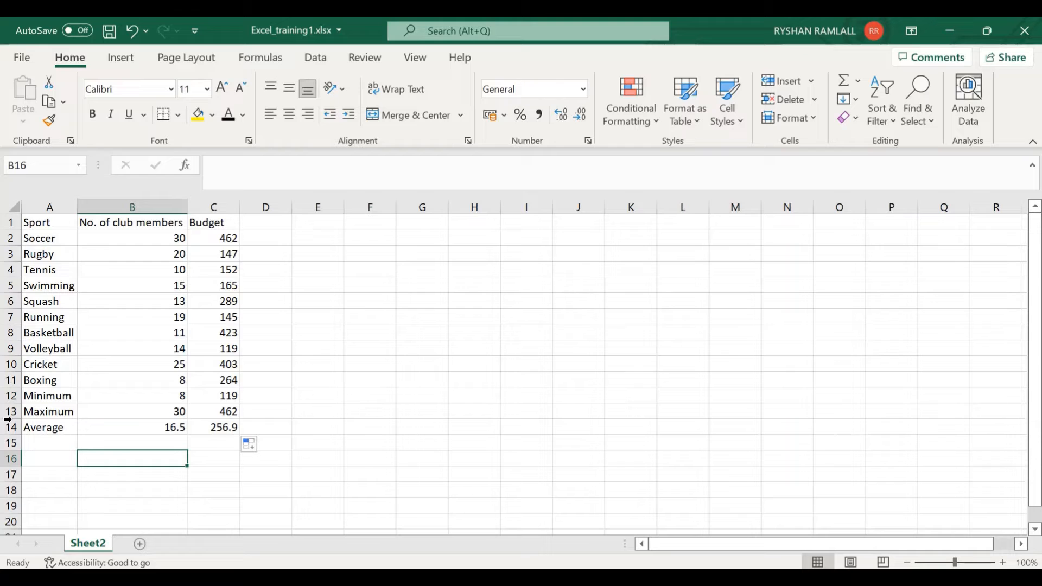
left_click_drag(51, 395, 232, 428)
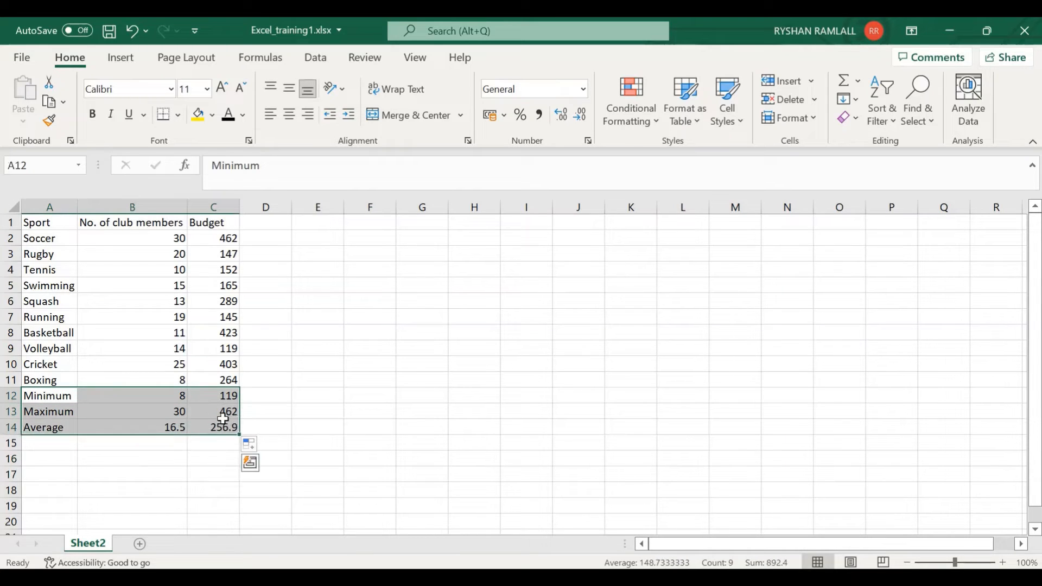
left_click(211, 116)
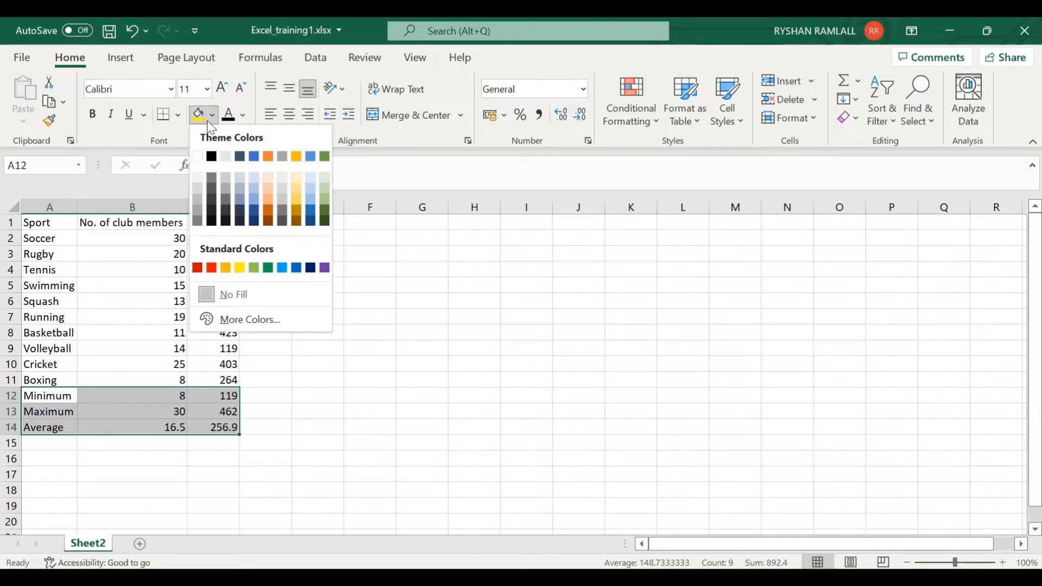
left_click(271, 182)
left_click(536, 396)
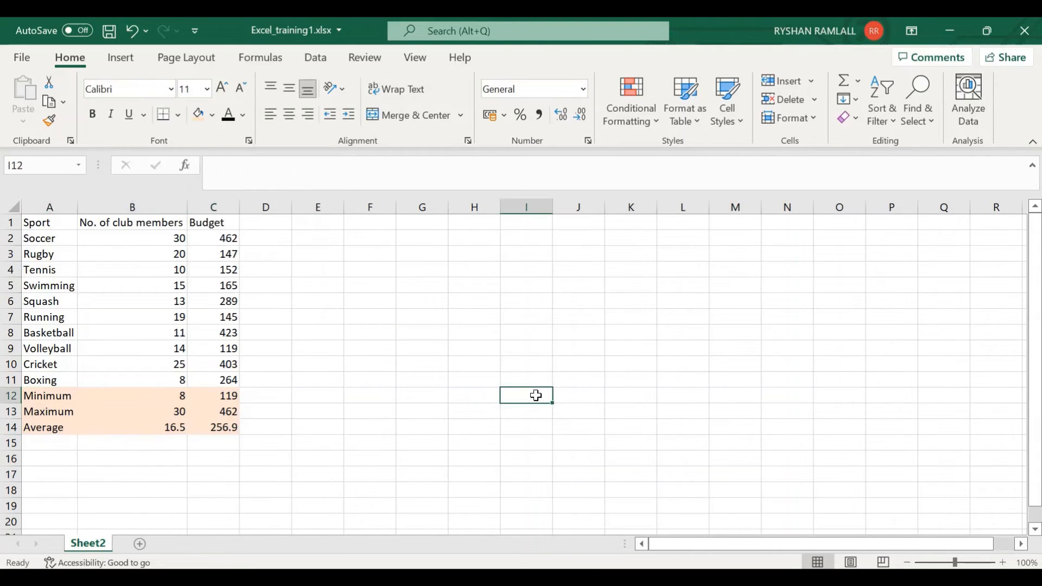
Review the minimum, maximum and average formulas for club members in B12:B14.
left_click(139, 390)
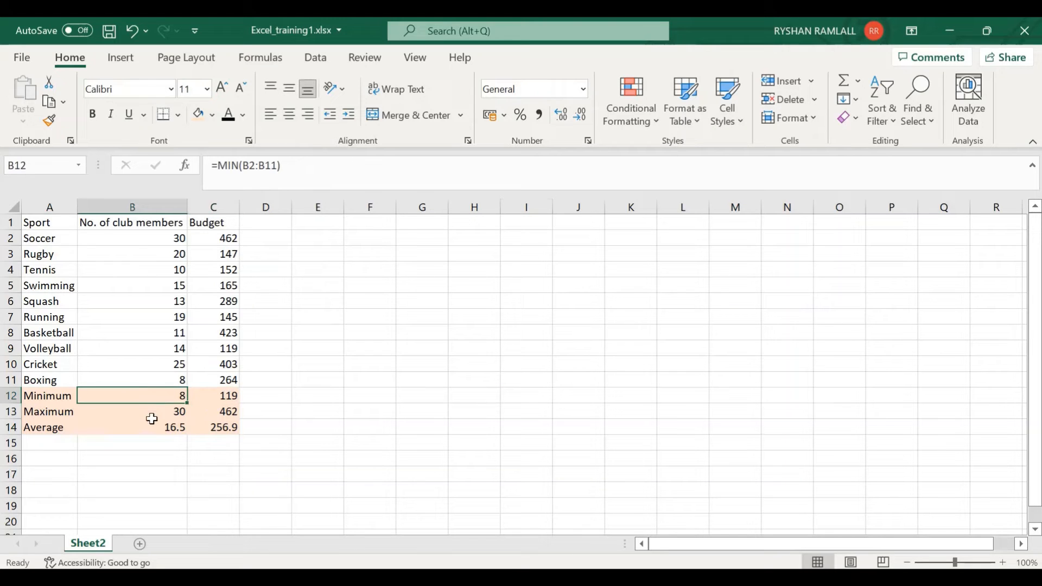
left_click(152, 415)
left_click(162, 429)
left_click(145, 409)
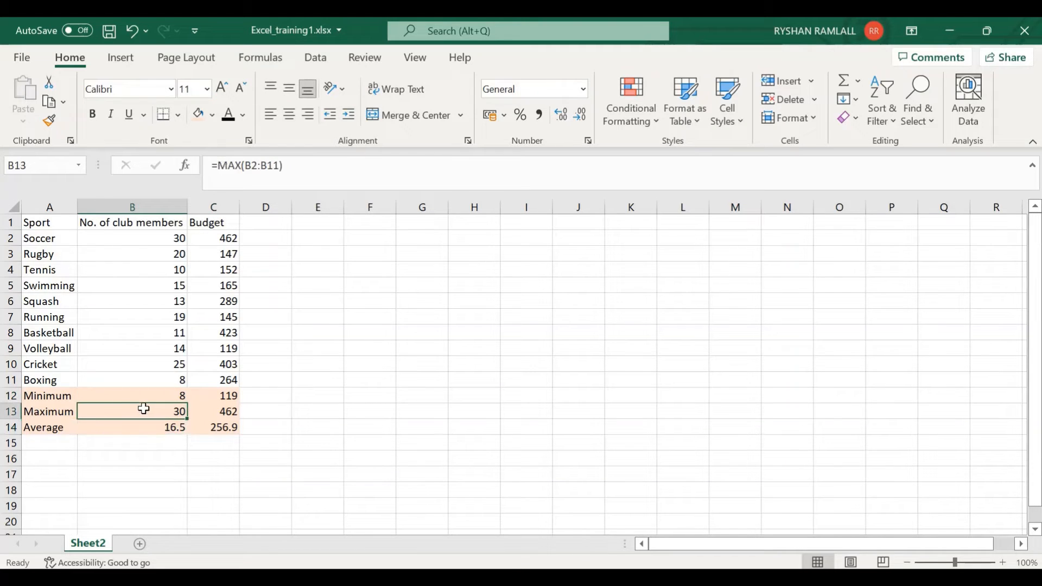
left_click(348, 488)
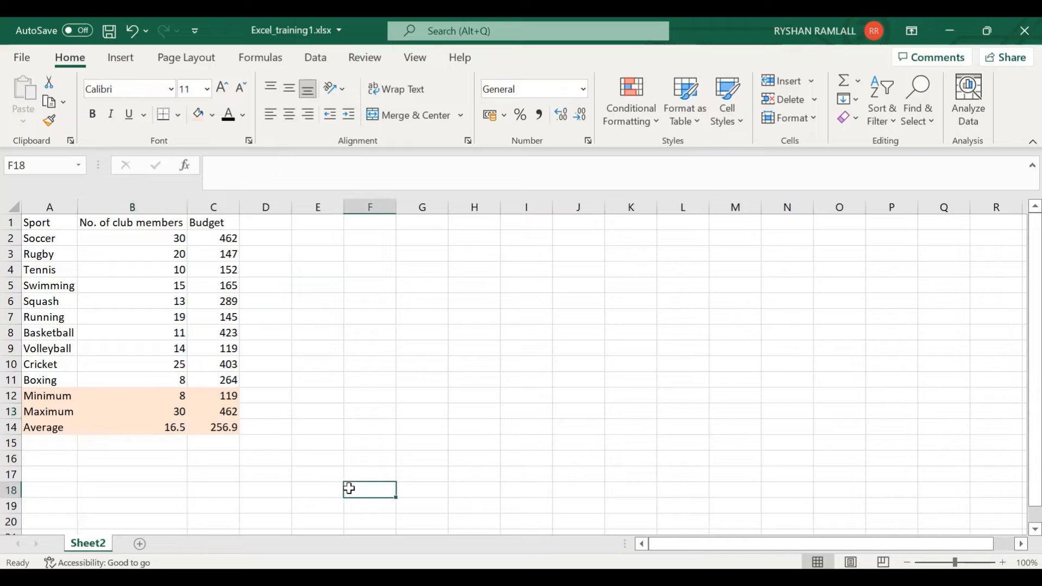
left_click(532, 328)
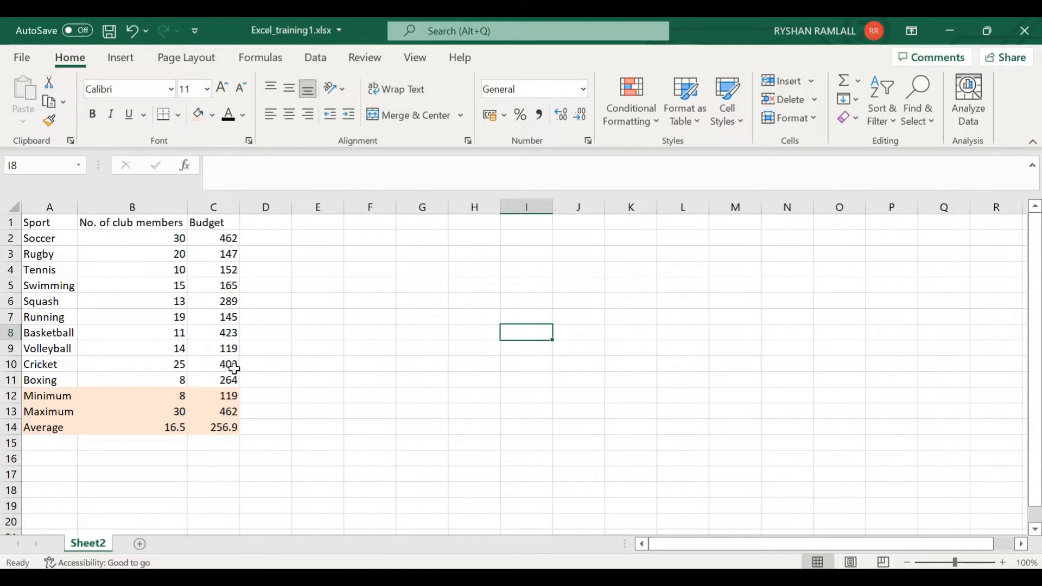
Consult the Microsoft Excel topics in the Computer Training Details PDF in Acrobat Reader, and return to the Excel workbook.
key("alt+Tab")
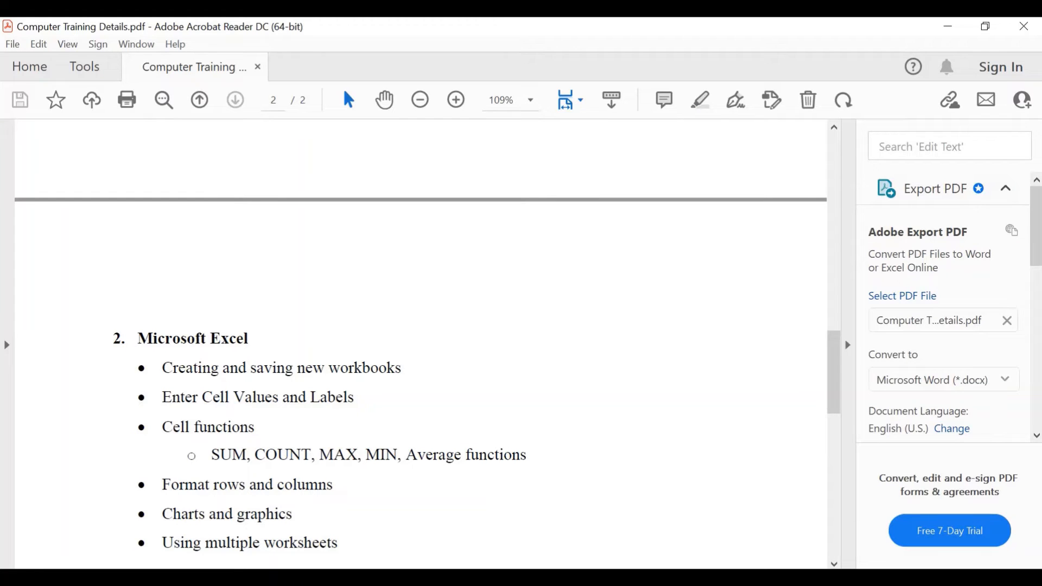
key("alt+Tab")
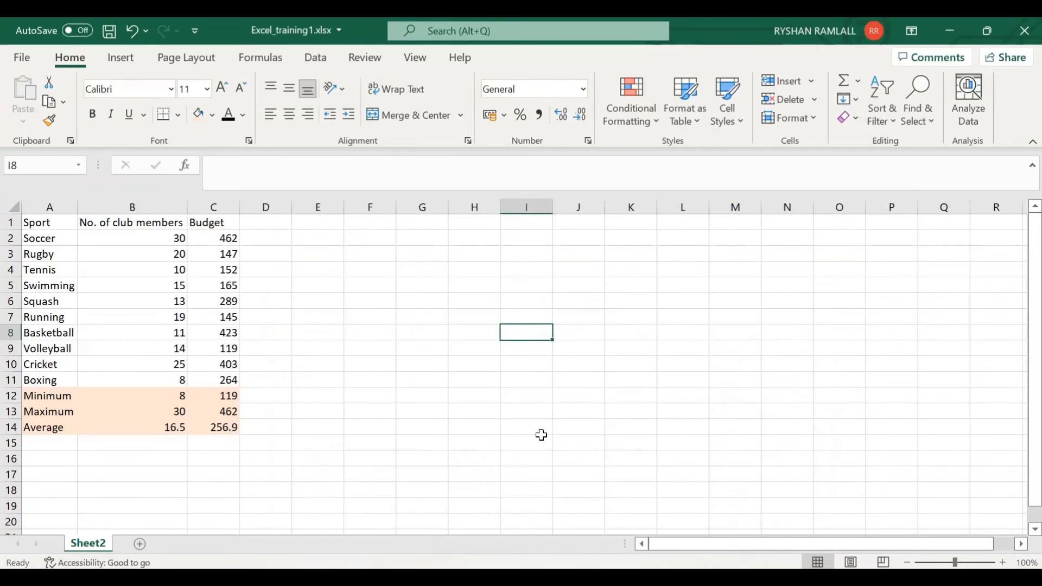
left_click(523, 407)
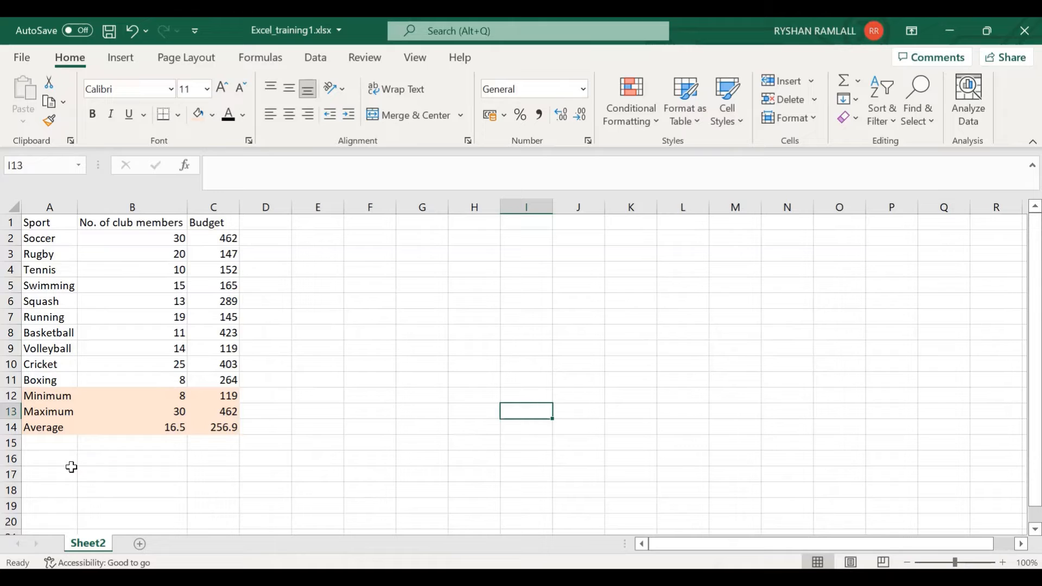
Add the row label Count in A15 below Average.
left_click(48, 441)
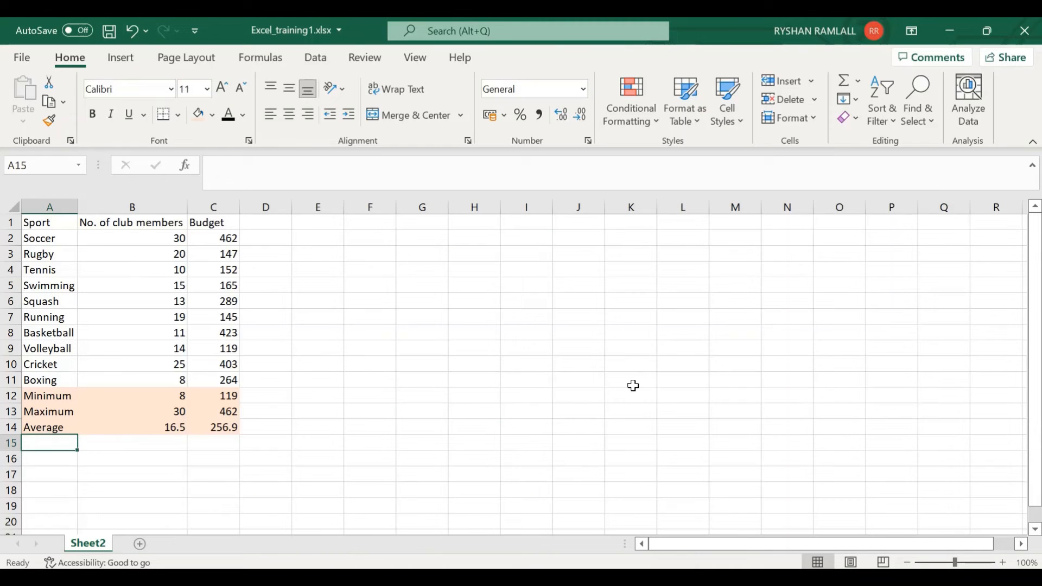
type("=c")
key("Escape")
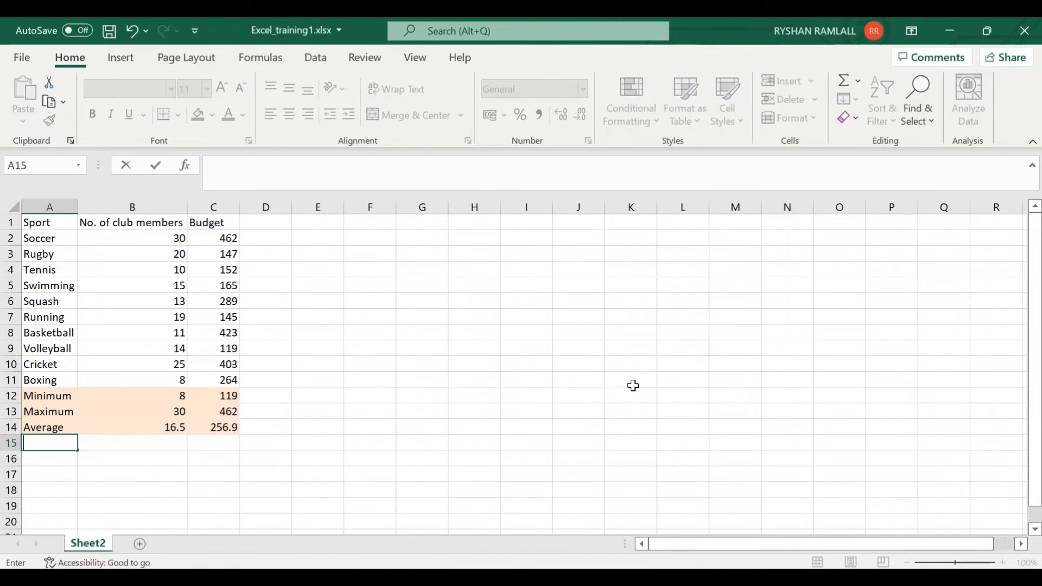
type("Cou")
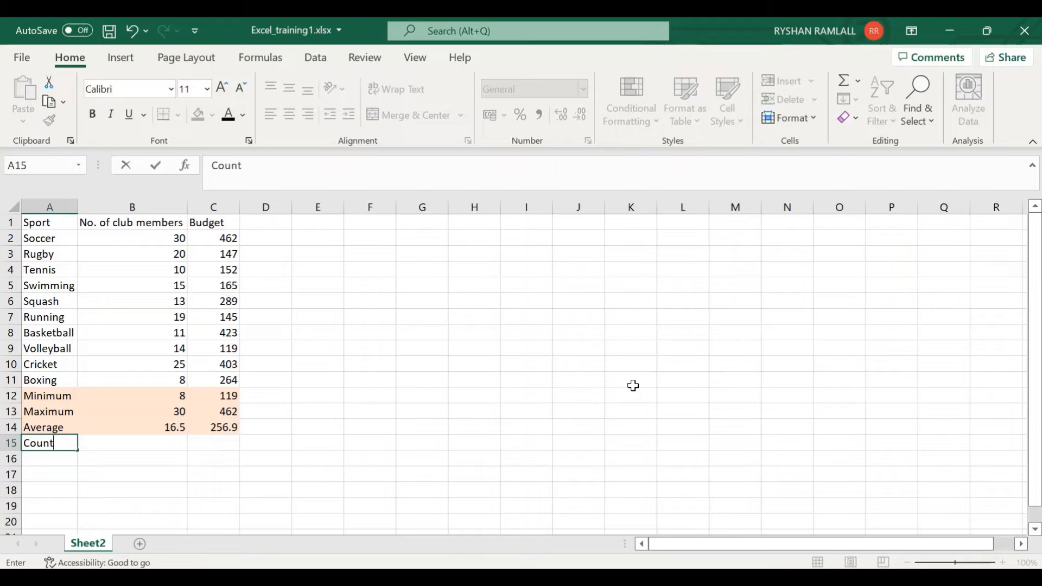
type("nt")
key("Tab")
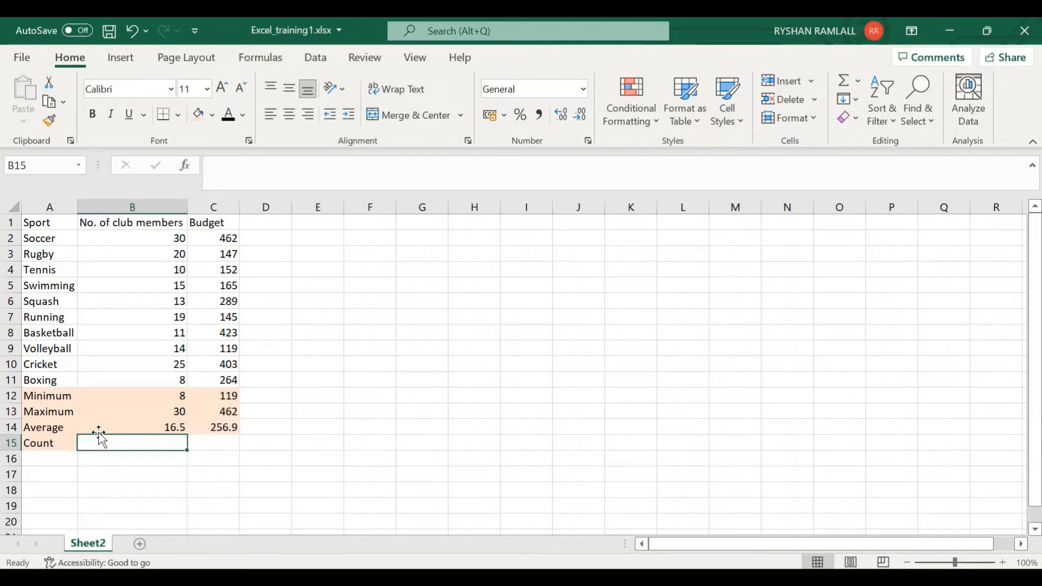
Examine the average, count and sum of the member values B2:B11 and the budget values C2:C11.
left_click(145, 235)
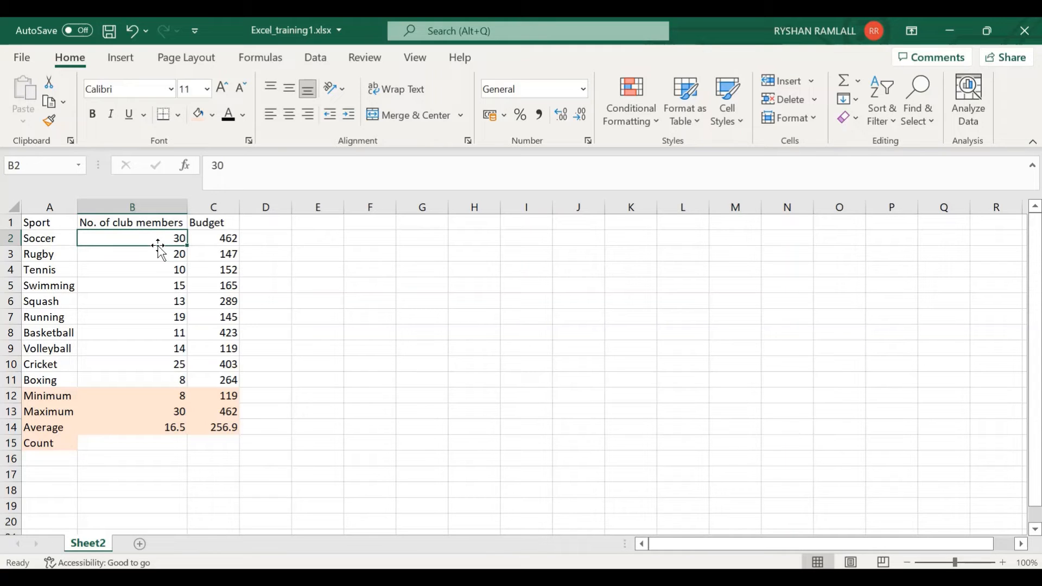
left_click_drag(155, 235, 167, 374)
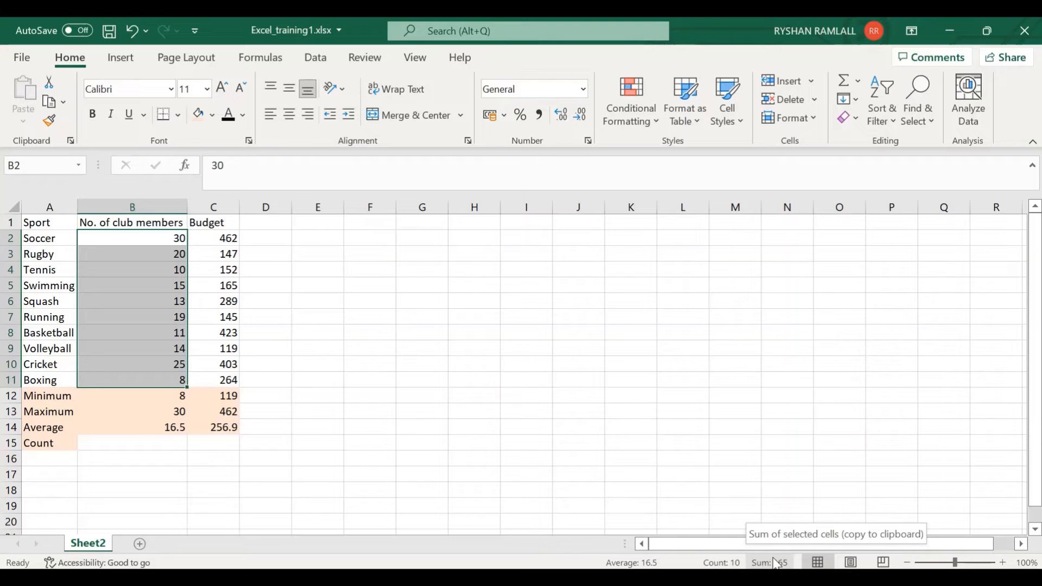
left_click(502, 449)
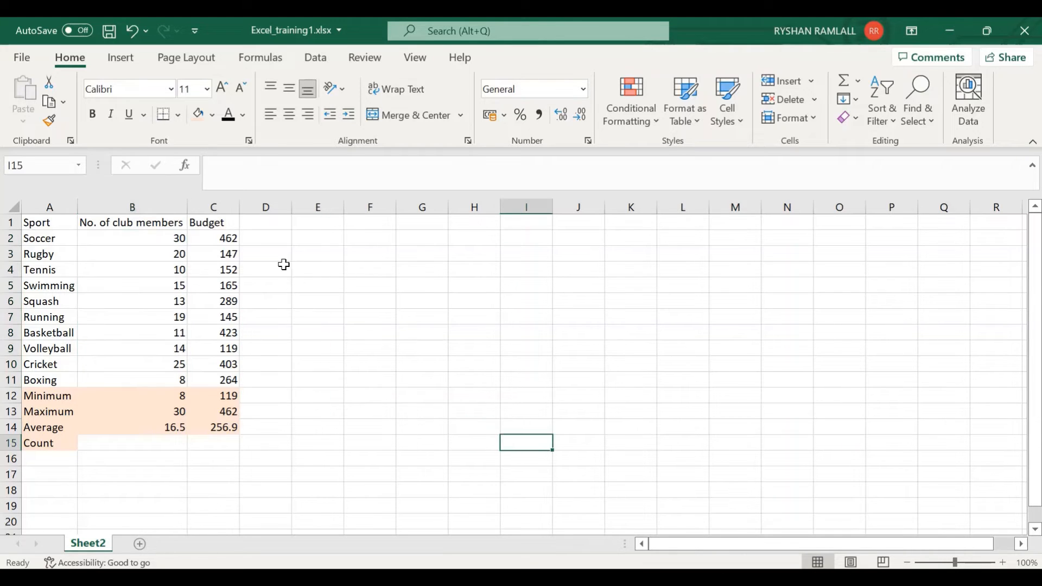
left_click_drag(217, 238, 224, 381)
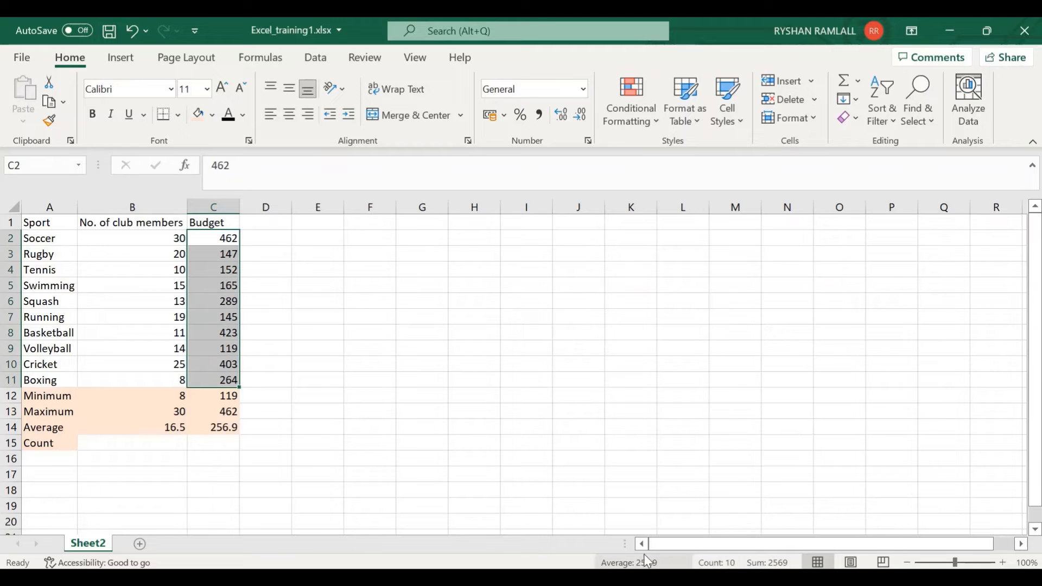
left_click(181, 506)
Enter the formula =COUNT(B2:B11) in B15 to count the club member entries.
left_click(158, 442)
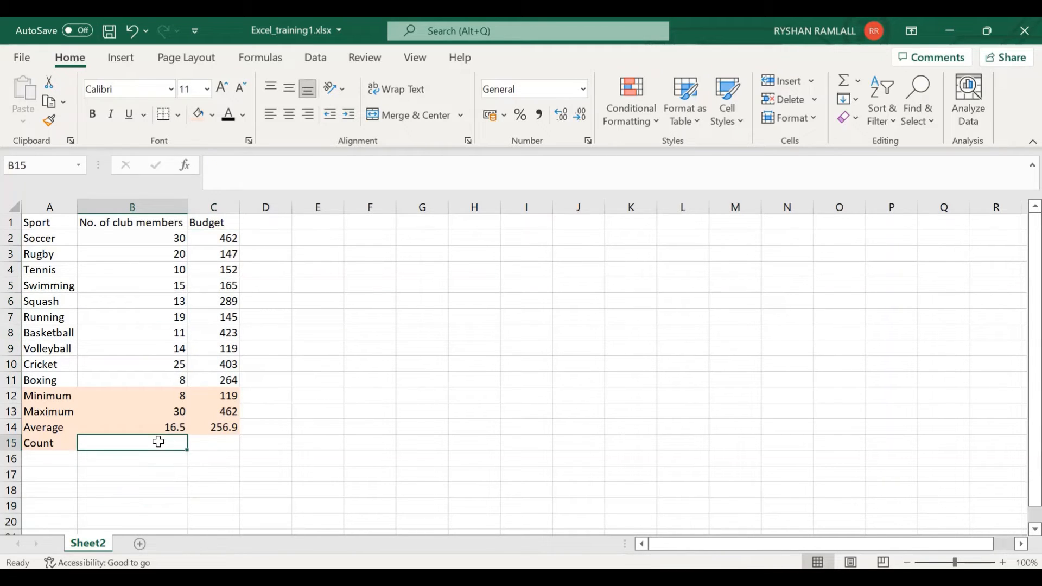
type("=c")
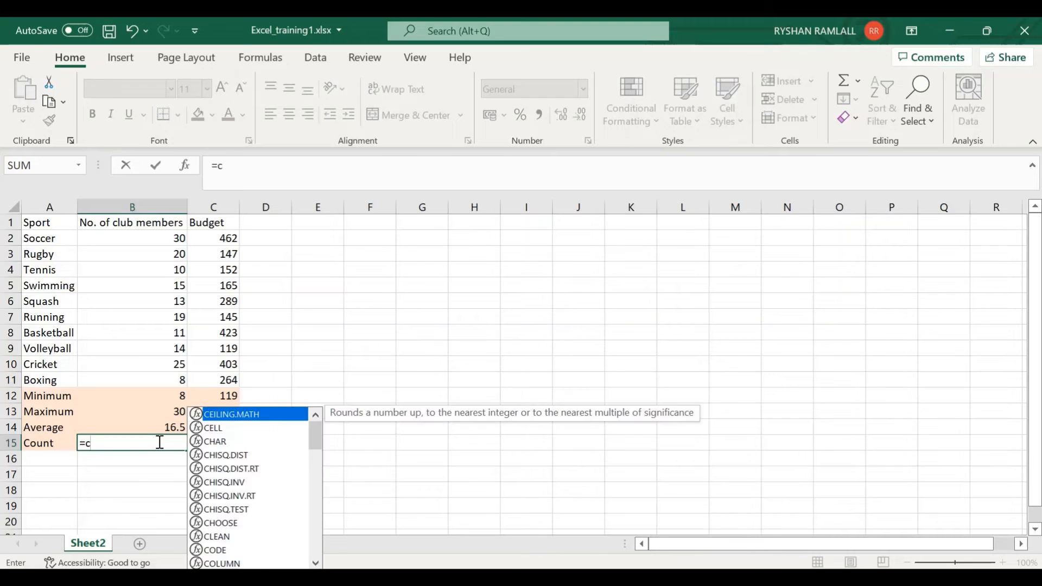
type("ount(")
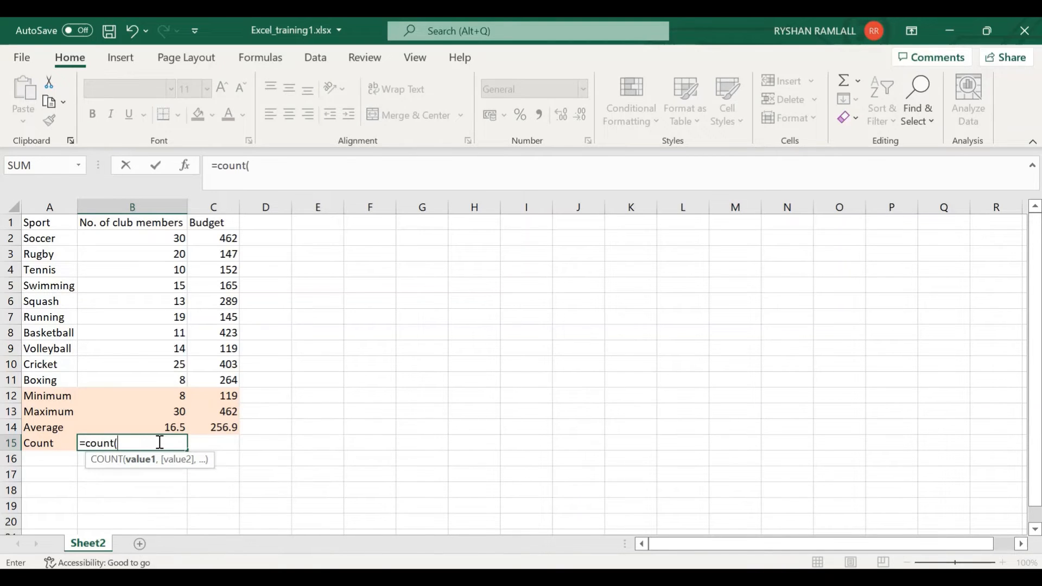
left_click_drag(178, 239, 186, 378)
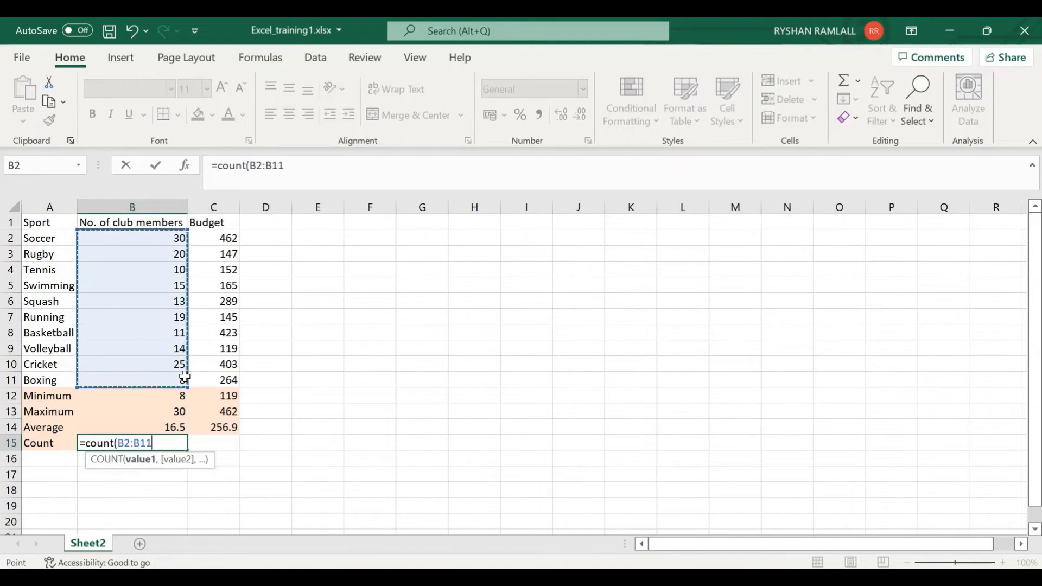
key("Return")
Fill the count formula from B15 across to C15 and check both cells.
left_click(173, 441)
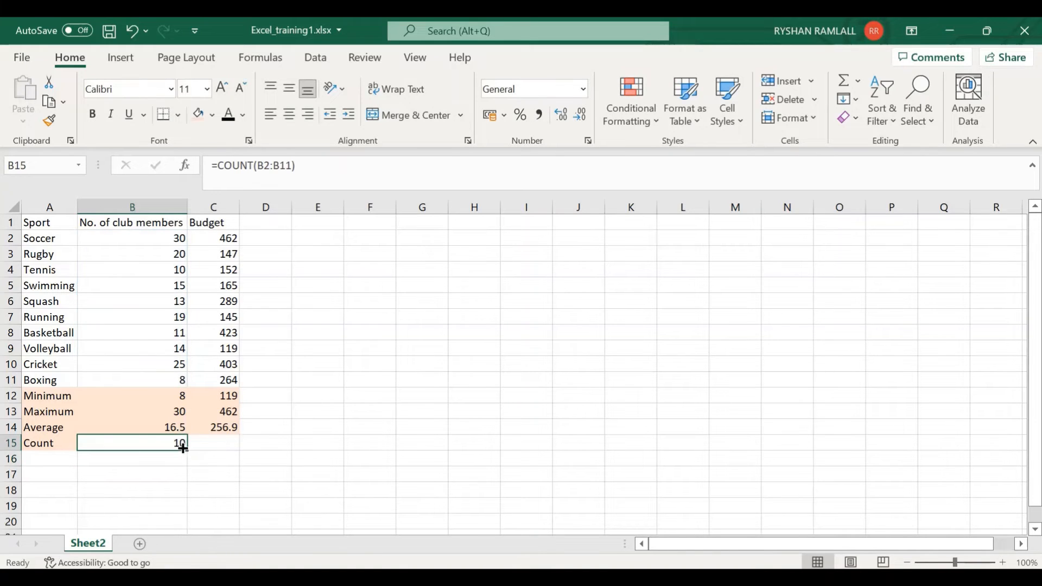
left_click_drag(187, 451, 223, 449)
left_click(203, 487)
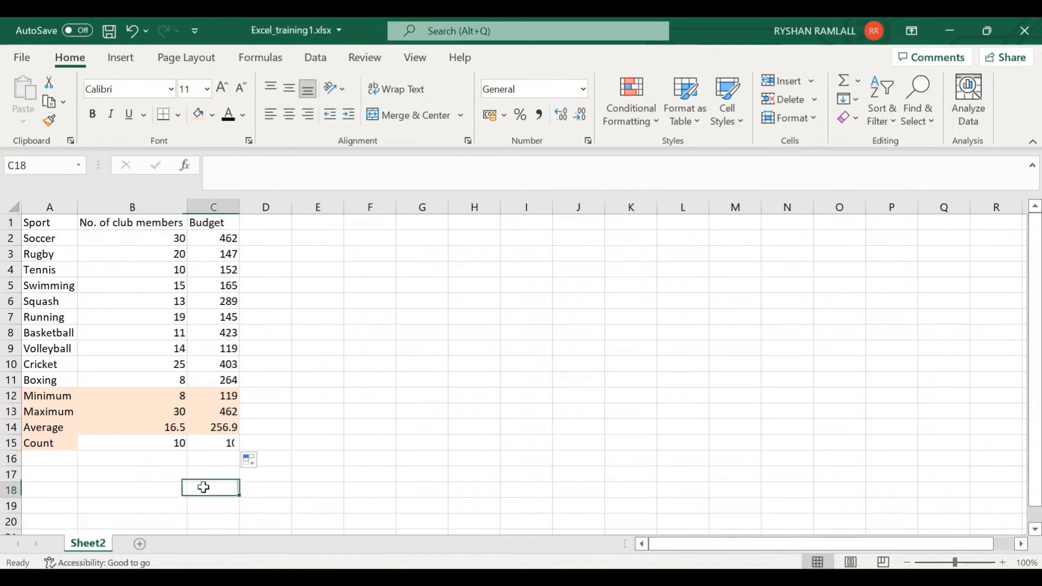
left_click(204, 446)
left_click(168, 443)
left_click(95, 496)
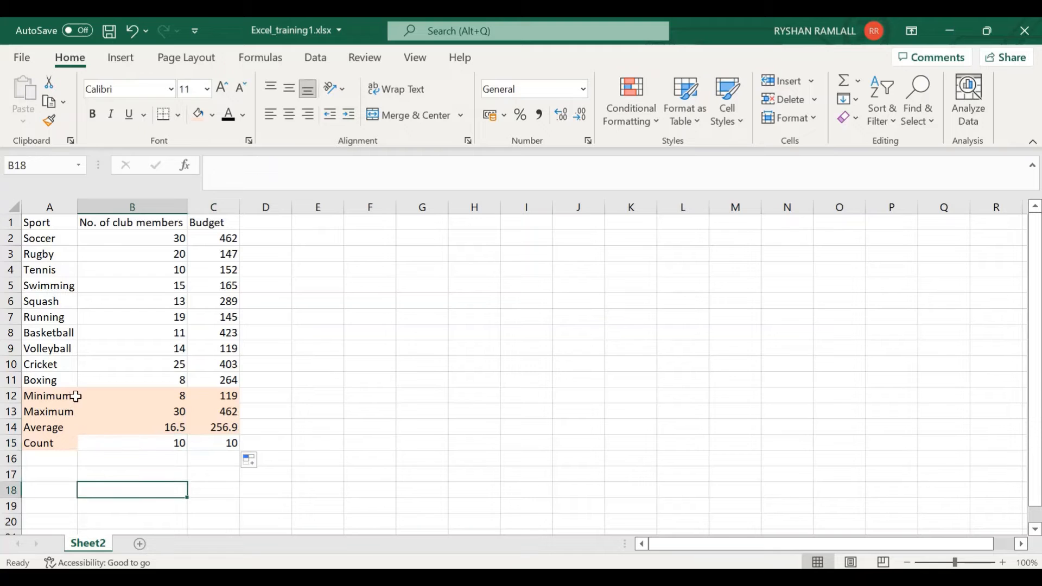
Extend the light orange fill to the whole summary block A12:C15, including the count values.
left_click_drag(71, 390, 220, 444)
left_click(457, 491)
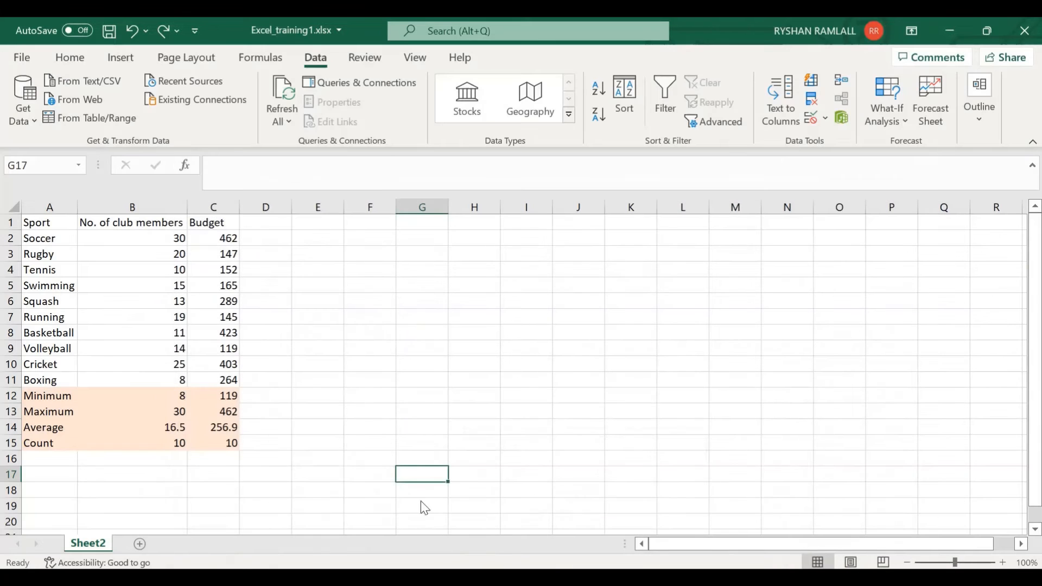
left_click(353, 438)
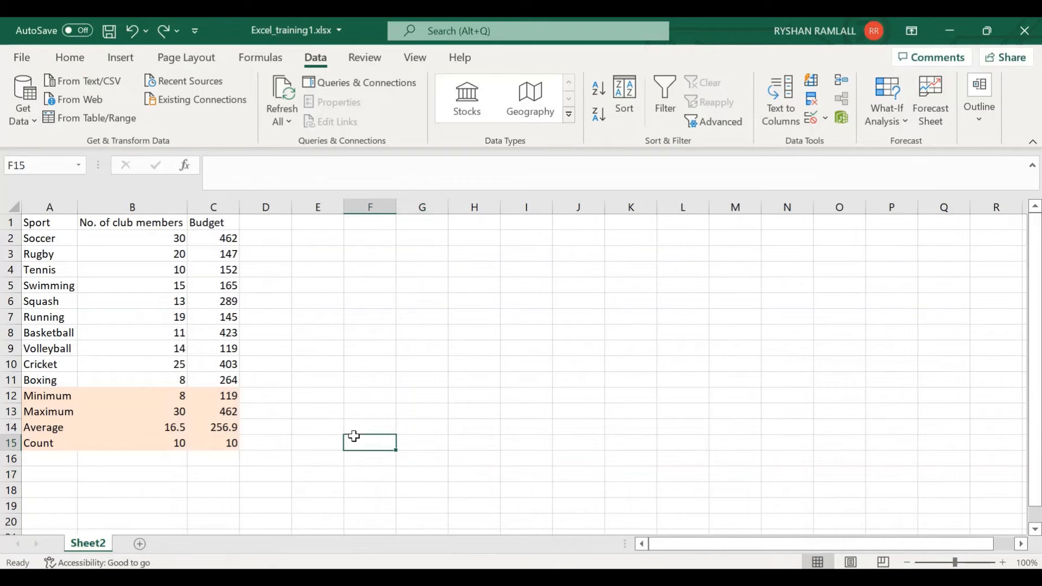
Inspect the average formulas for members and budget in B14 and C14.
left_click(75, 504)
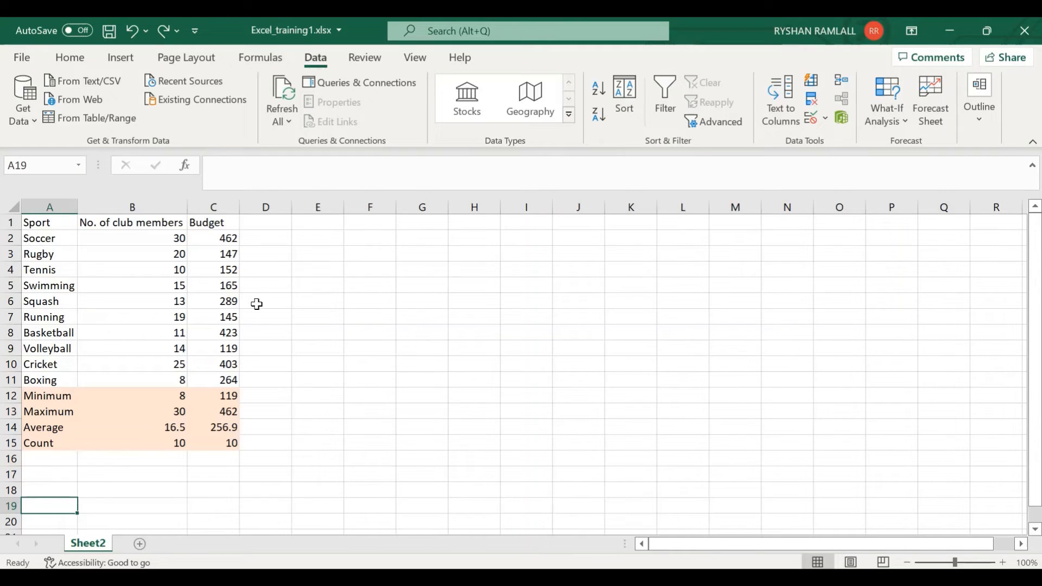
left_click(176, 431)
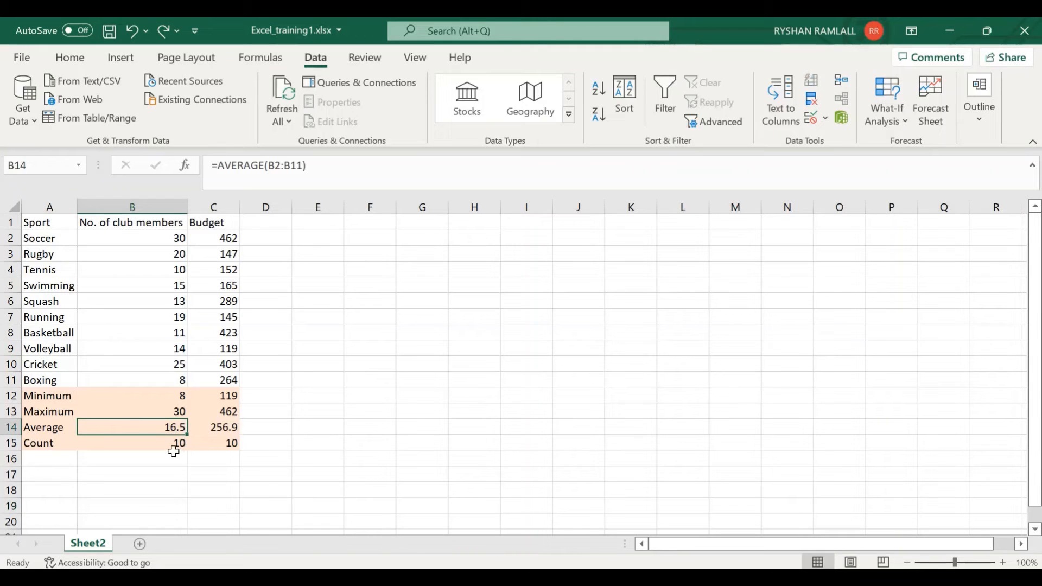
left_click(236, 426)
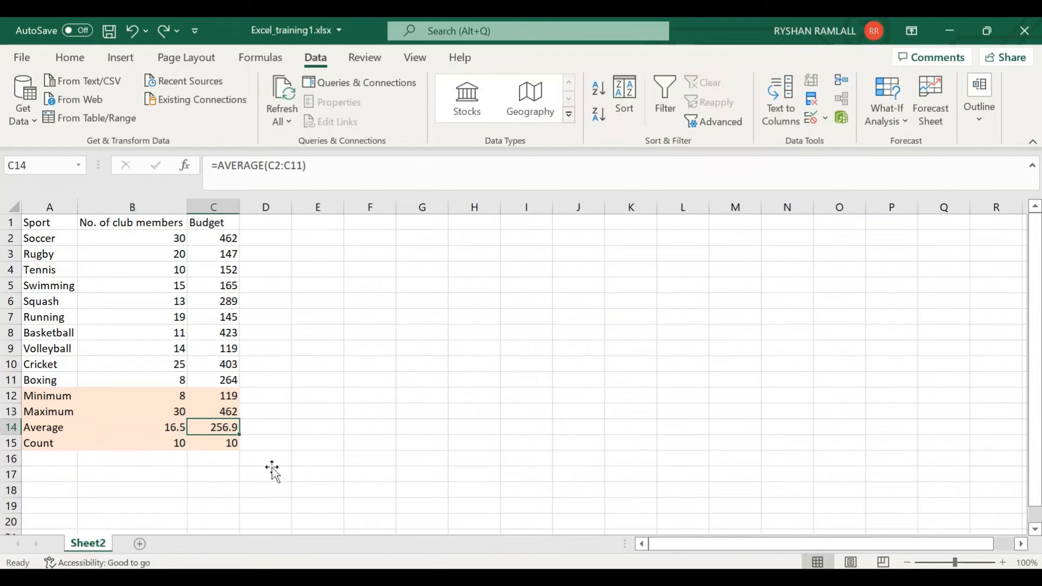
Format column B, the number of club members, as Number with 2 decimal places.
left_click(379, 488)
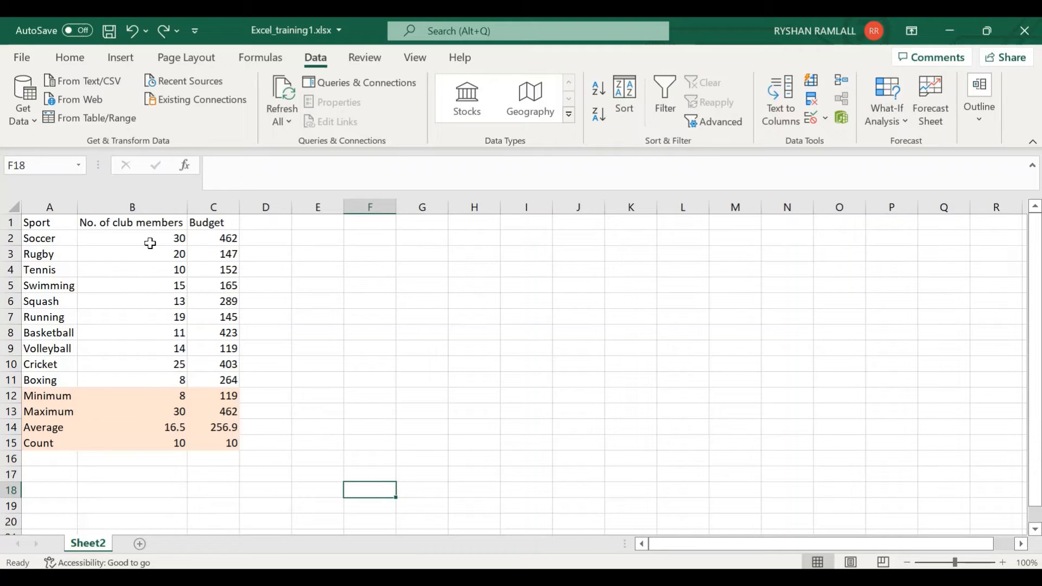
left_click(148, 207)
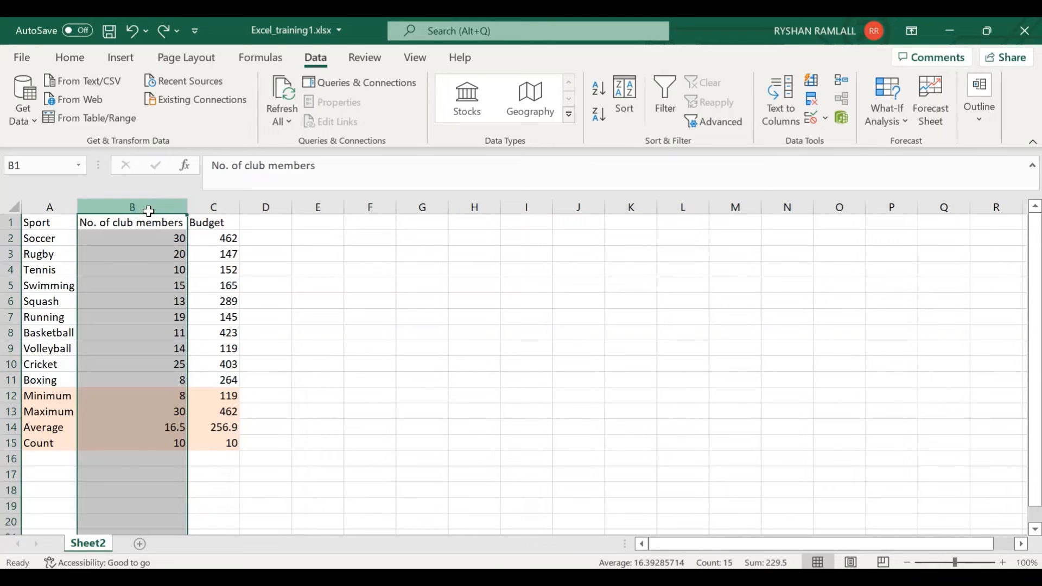
right_click(149, 259)
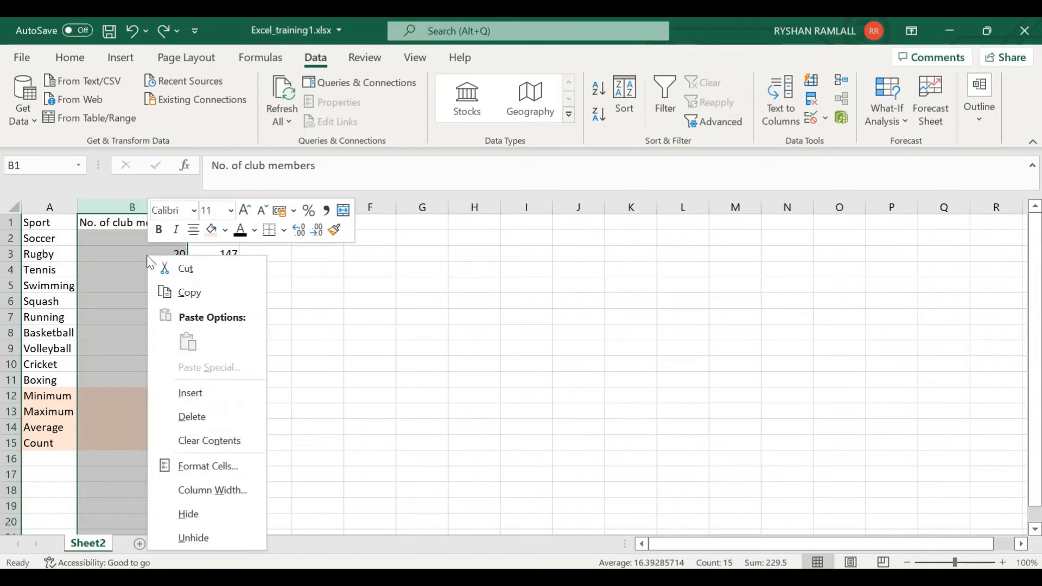
left_click(206, 467)
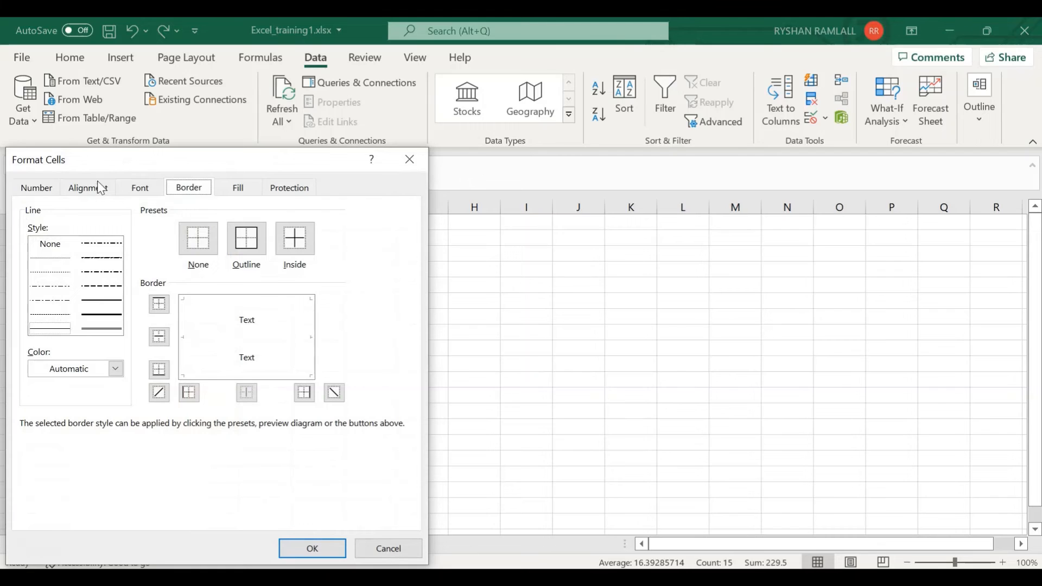
left_click(49, 190)
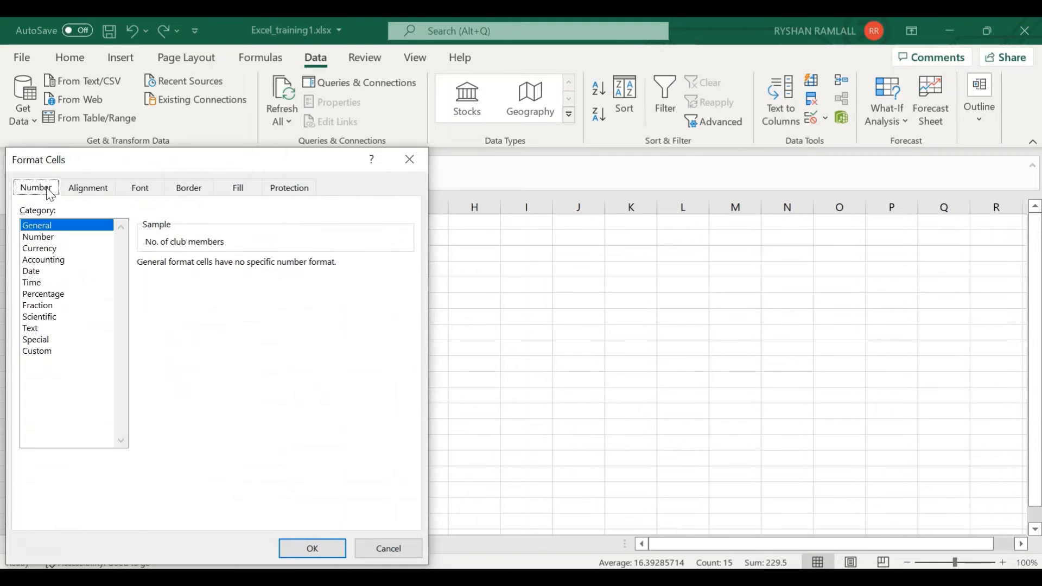
left_click(47, 237)
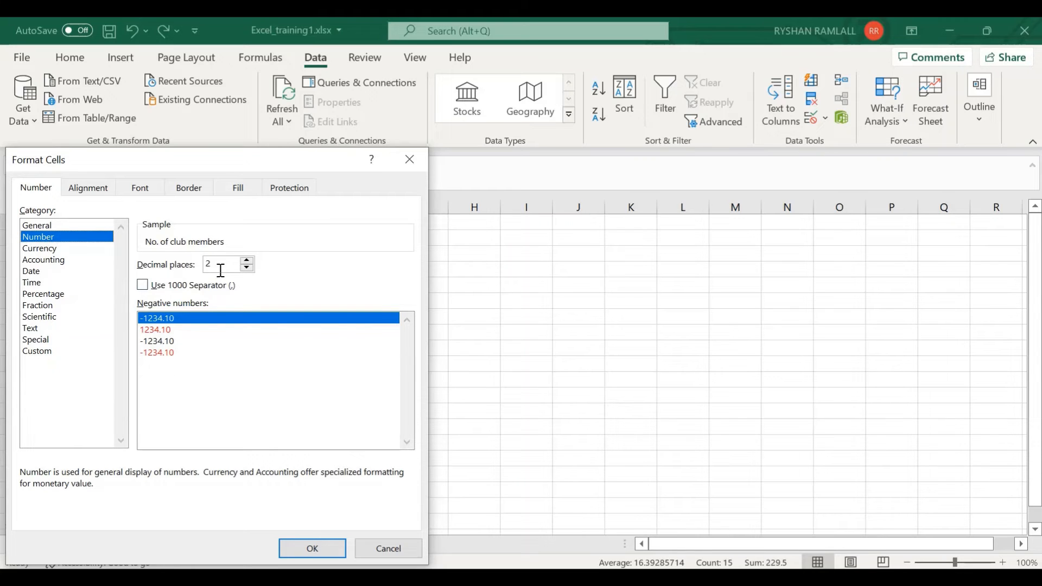
left_click(309, 545)
left_click(367, 428)
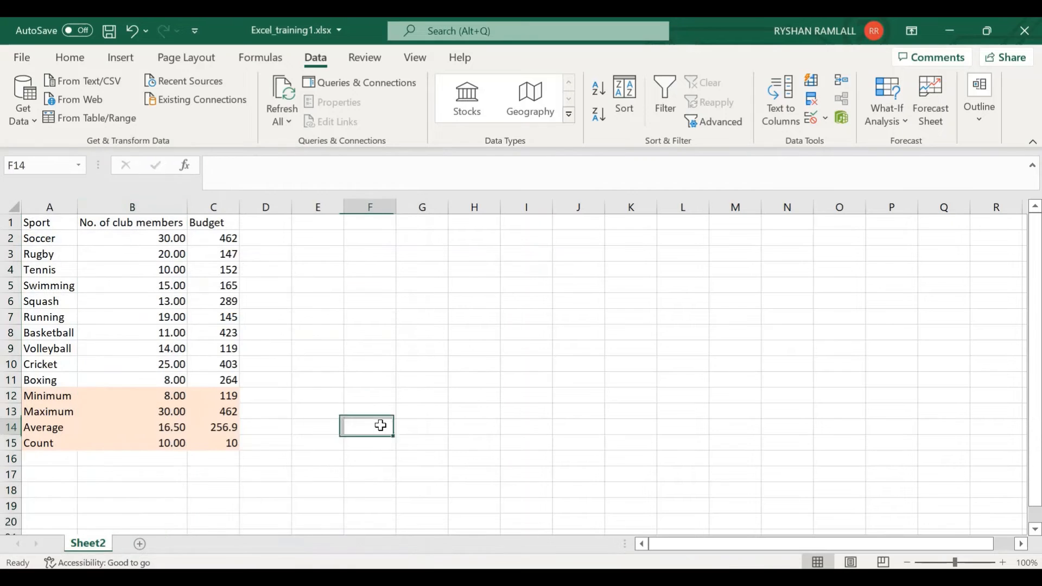
Format the Budget column C as Number with 2 decimal places.
left_click(211, 213)
right_click(213, 212)
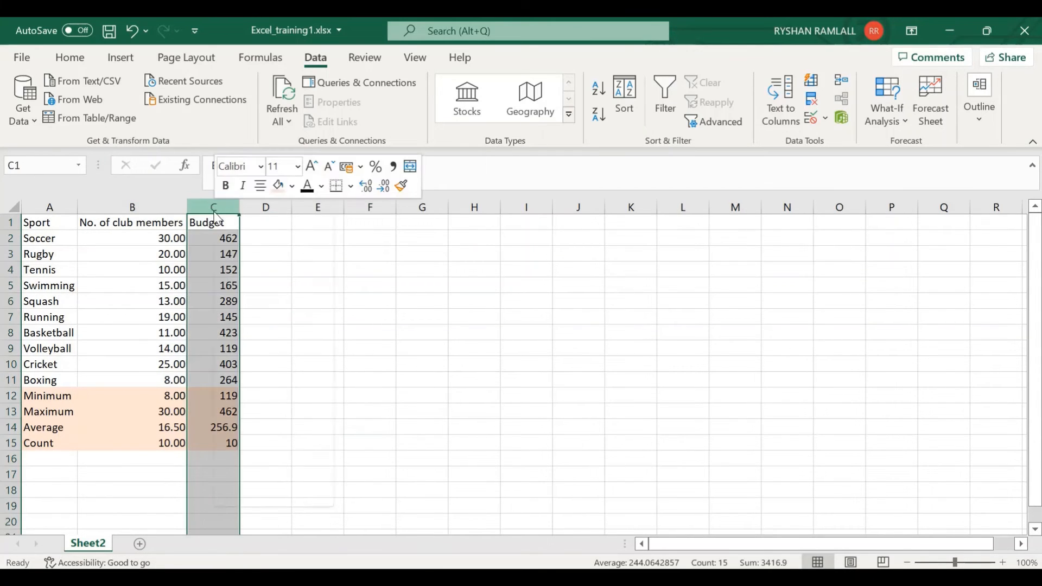
left_click(271, 422)
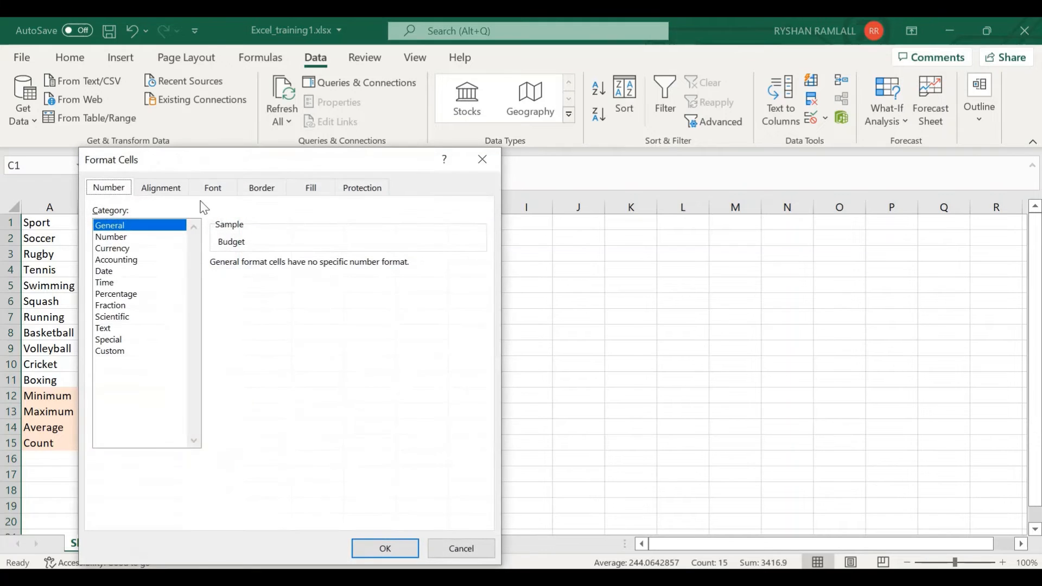
left_click(140, 237)
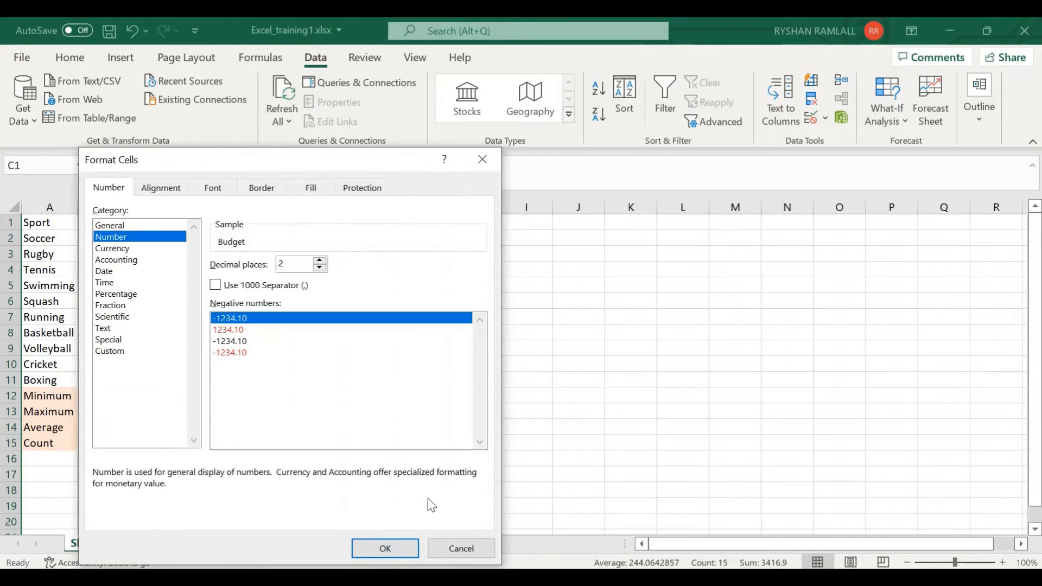
left_click(404, 548)
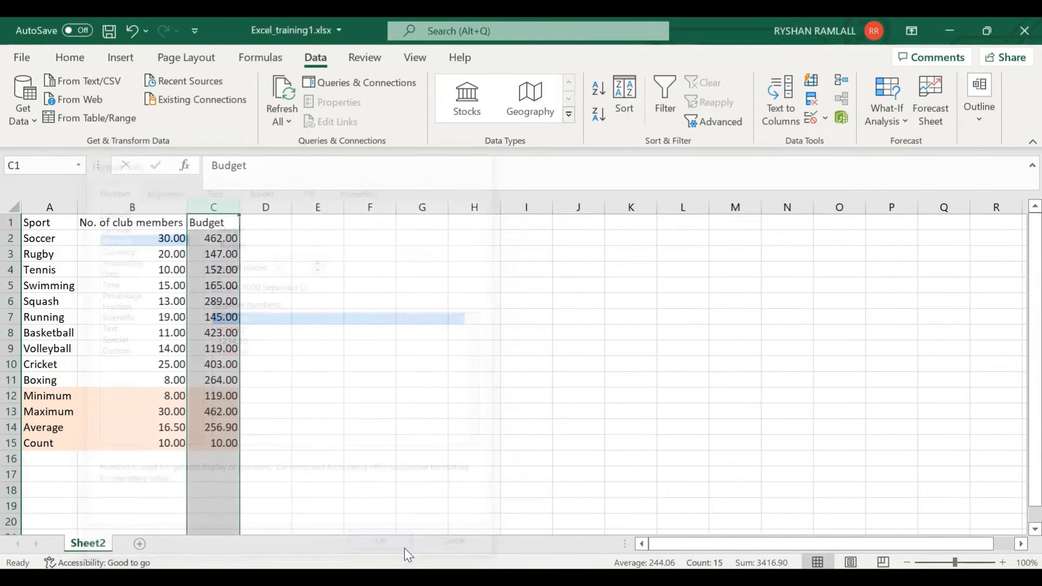
left_click(425, 391)
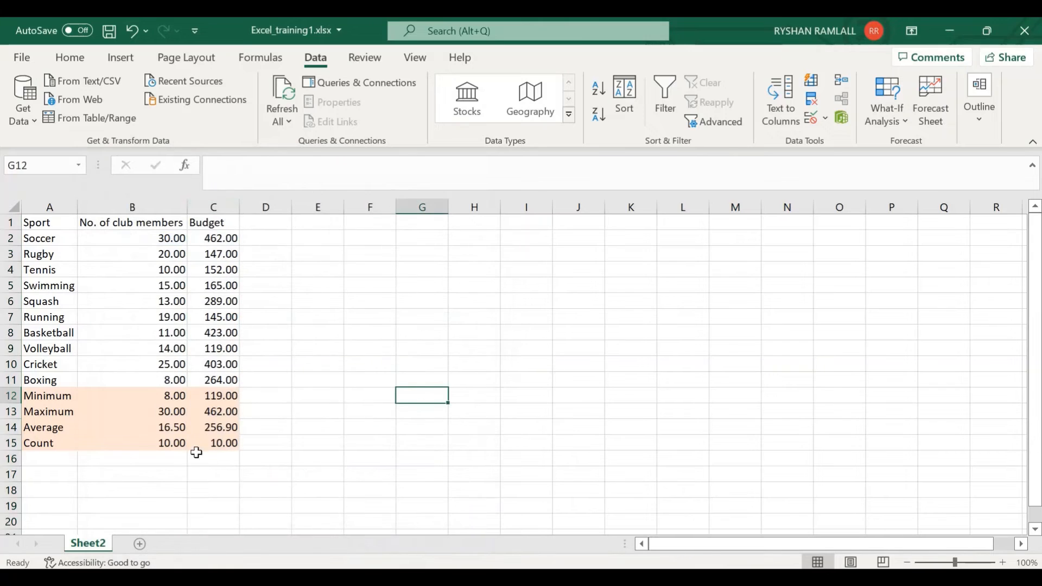
Enter 17 in cell B16 below the count to test the column's number format.
left_click(125, 459)
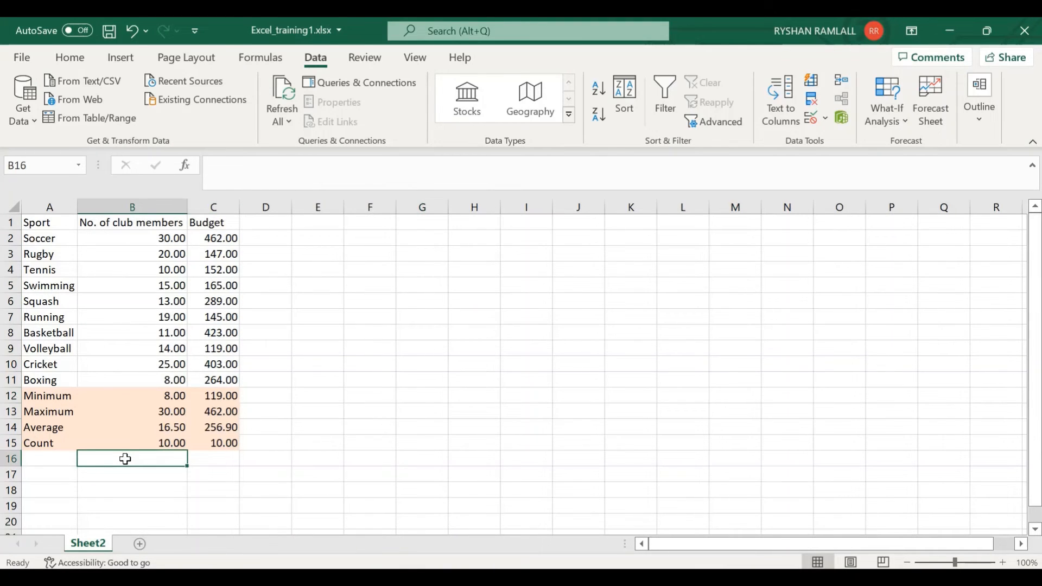
type("17")
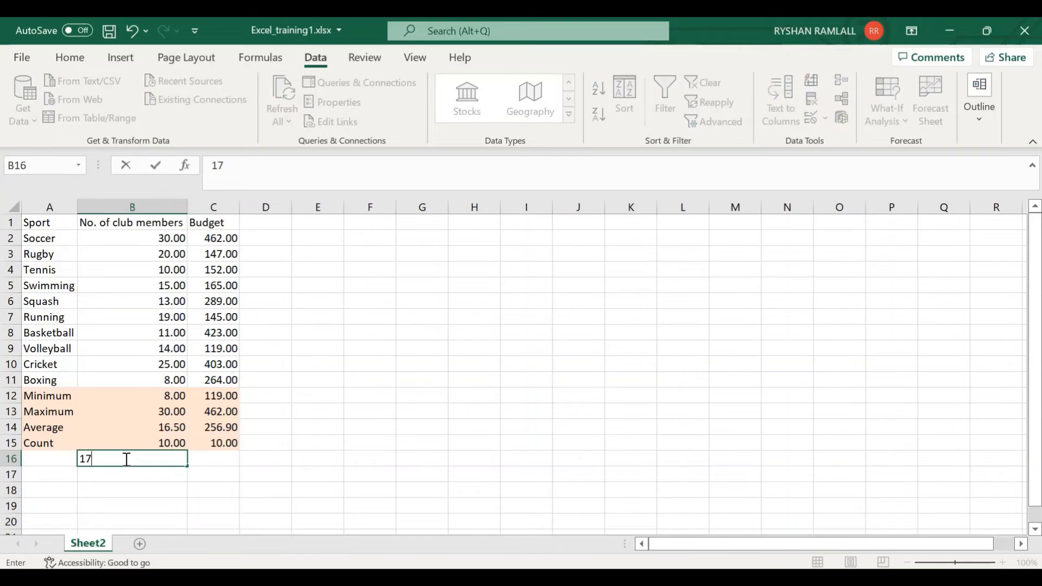
key("Return")
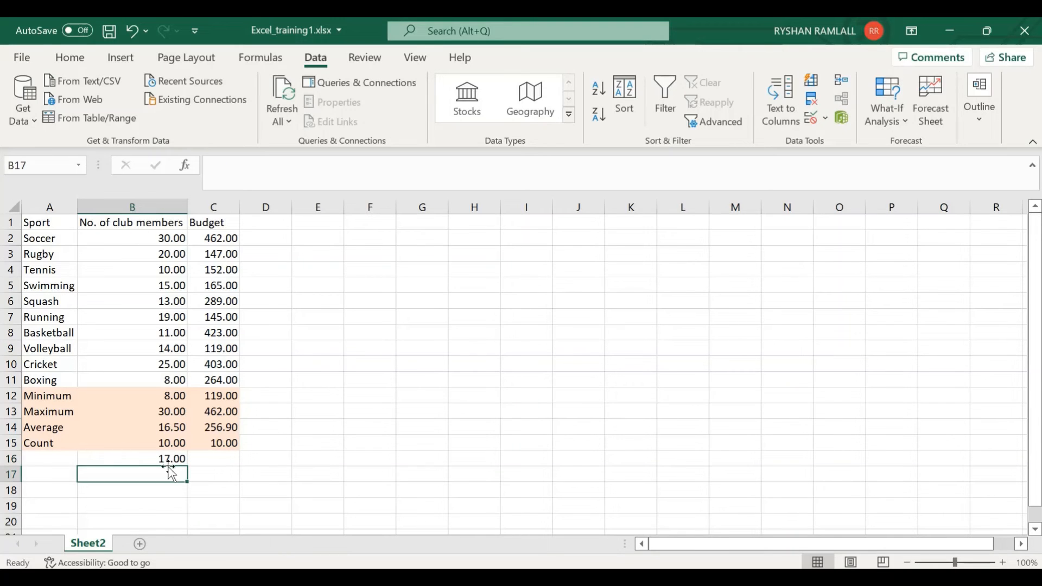
Replace the test value in B16 with 16.5, and undo the test entries in that cell.
left_click(163, 459)
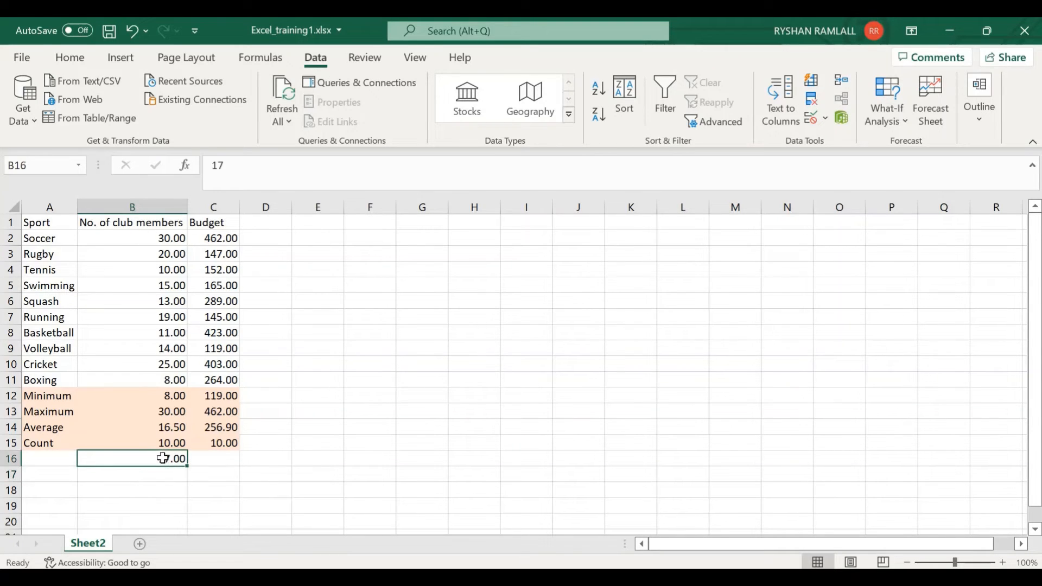
key("BackSpace")
type("1")
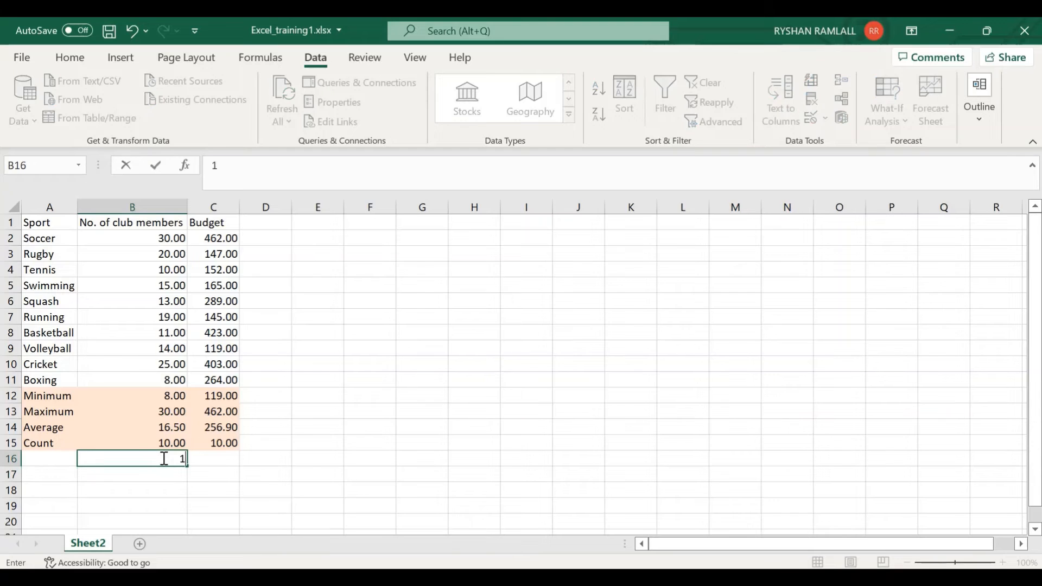
type("6.5")
key("Return")
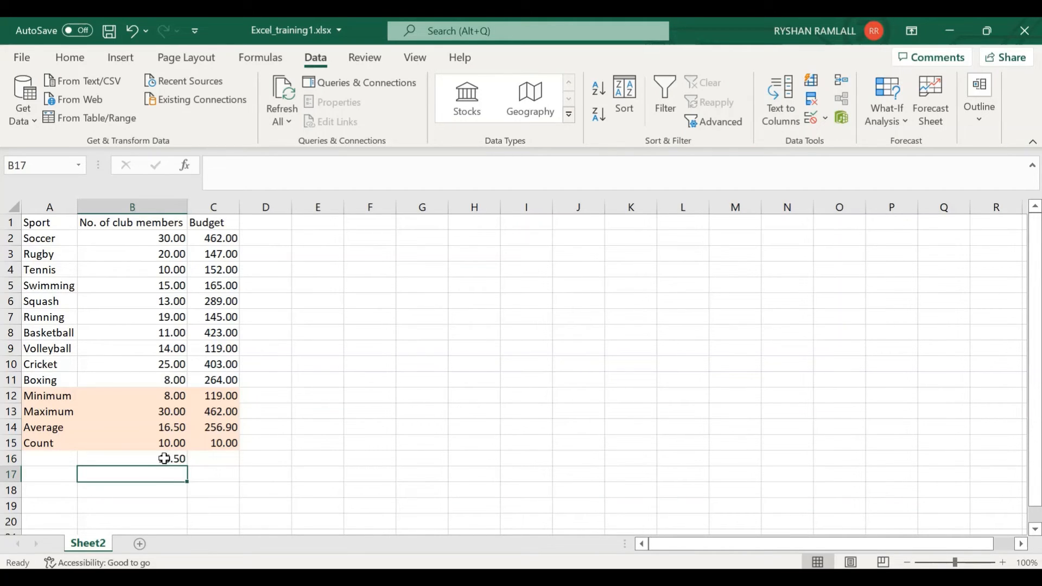
left_click(140, 33)
left_click(132, 37)
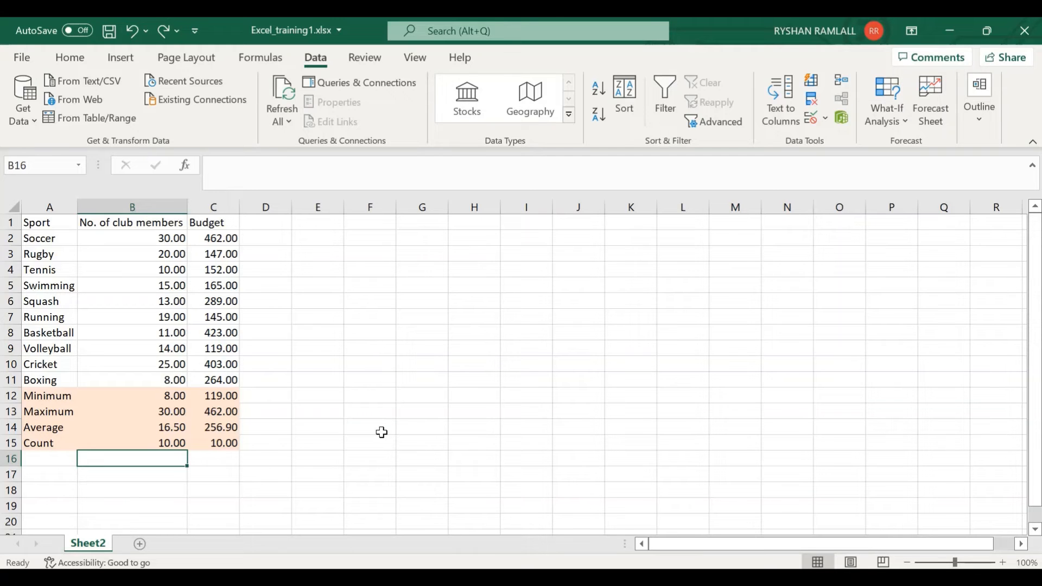
Review the Microsoft Excel topics in the Computer Training Details PDF in Acrobat Reader and return to the Excel workbook.
left_click(586, 578)
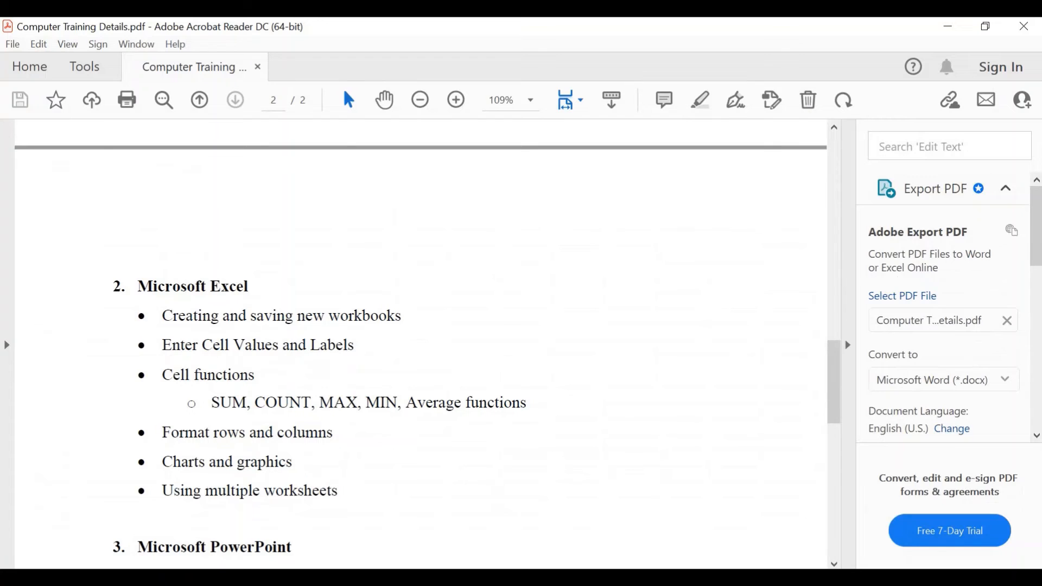
key("alt+Tab")
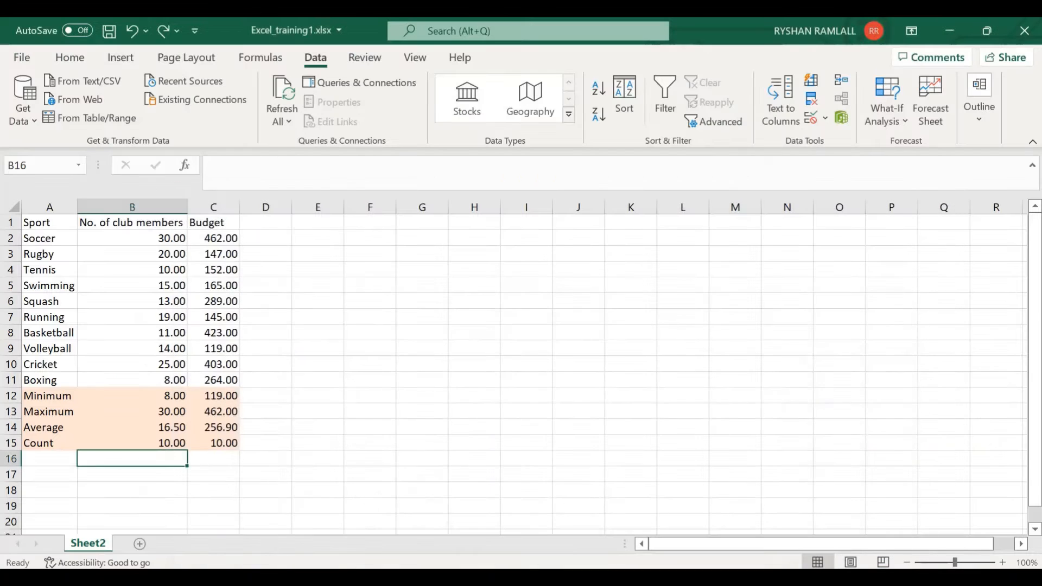
left_click(383, 468)
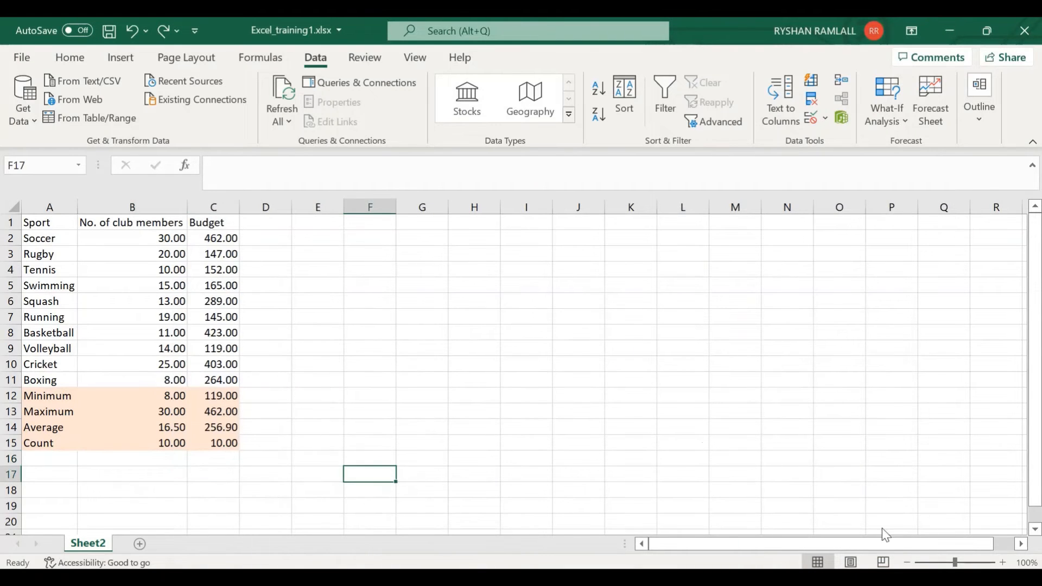
Undo the two-decimal number formatting of the Budget and club members columns.
left_click(131, 30)
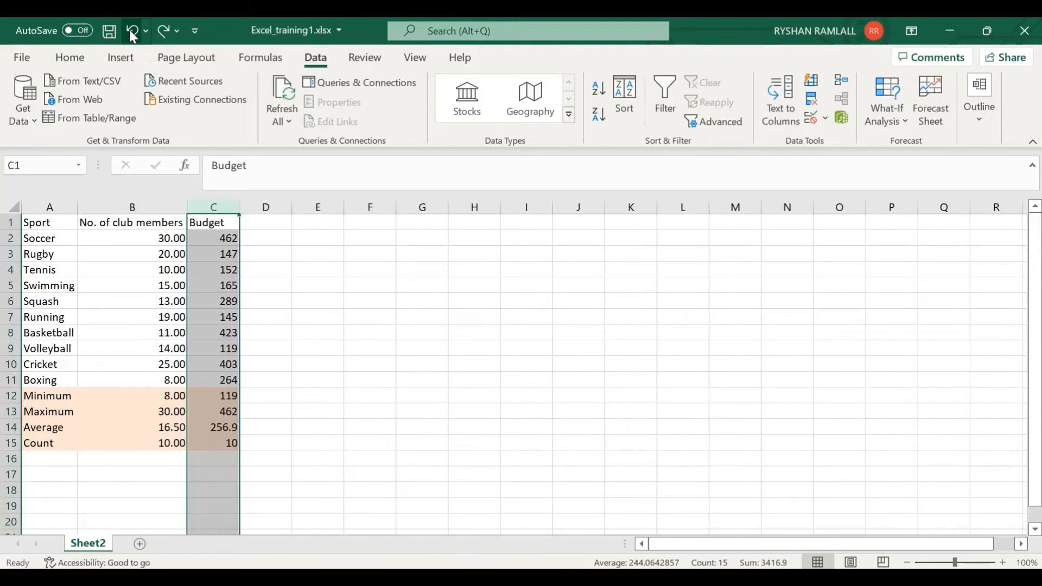
left_click(131, 30)
left_click(376, 359)
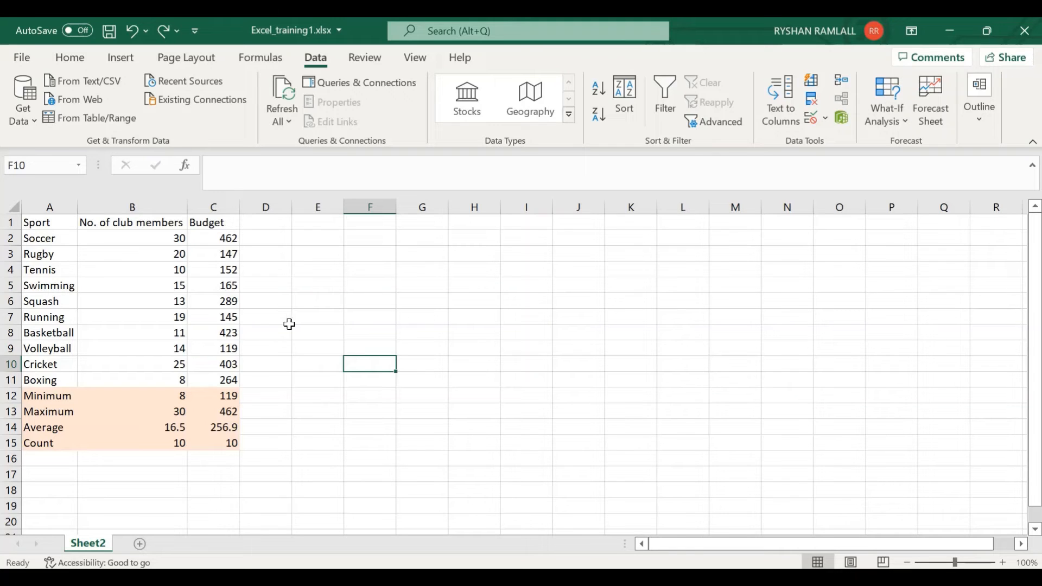
left_click(644, 437)
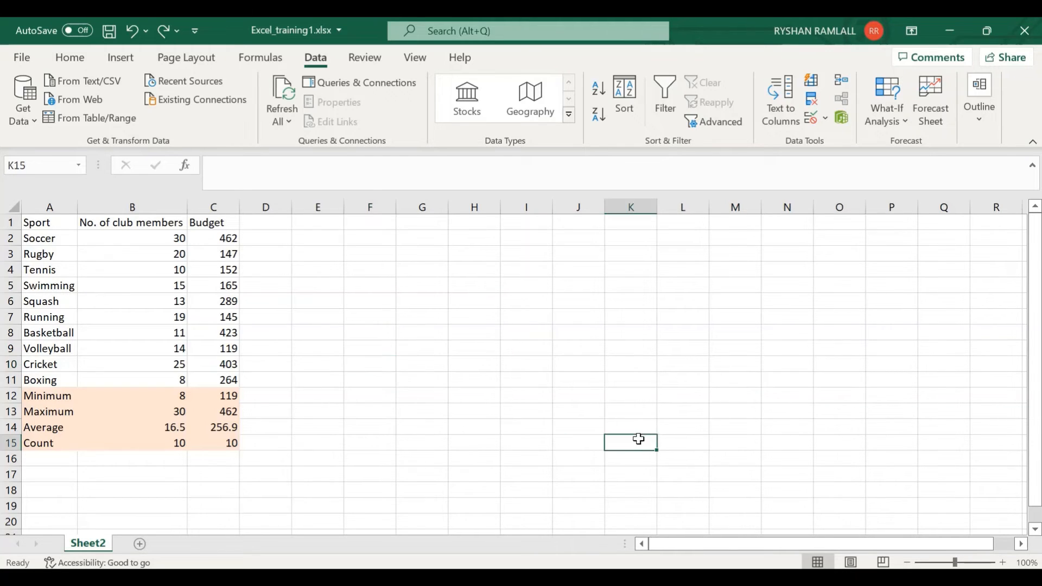
Insert the recommended Clustered Column chart for the sports and their club member numbers in A1:B11.
left_click(79, 60)
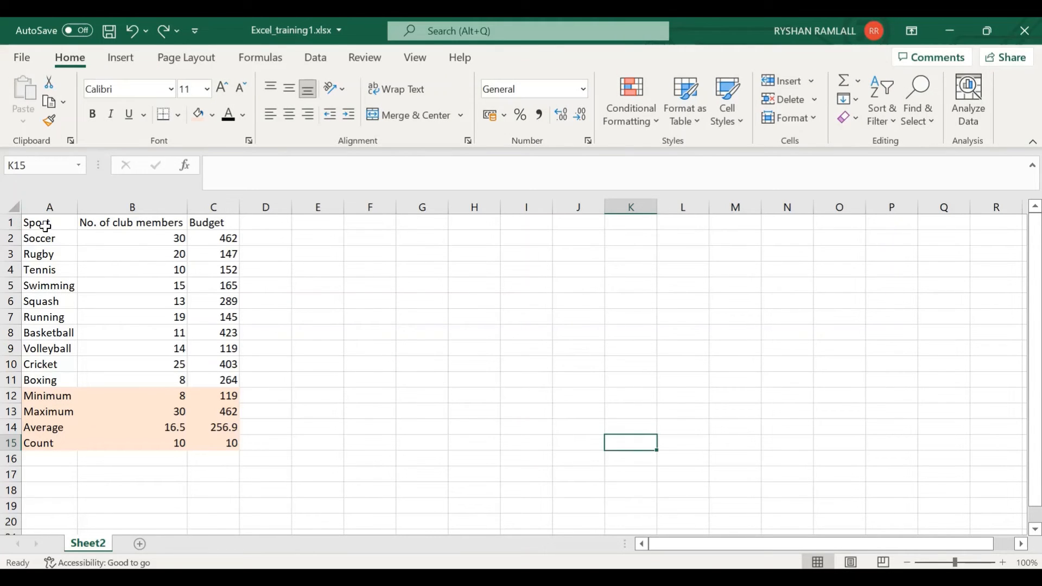
left_click_drag(39, 222, 159, 371)
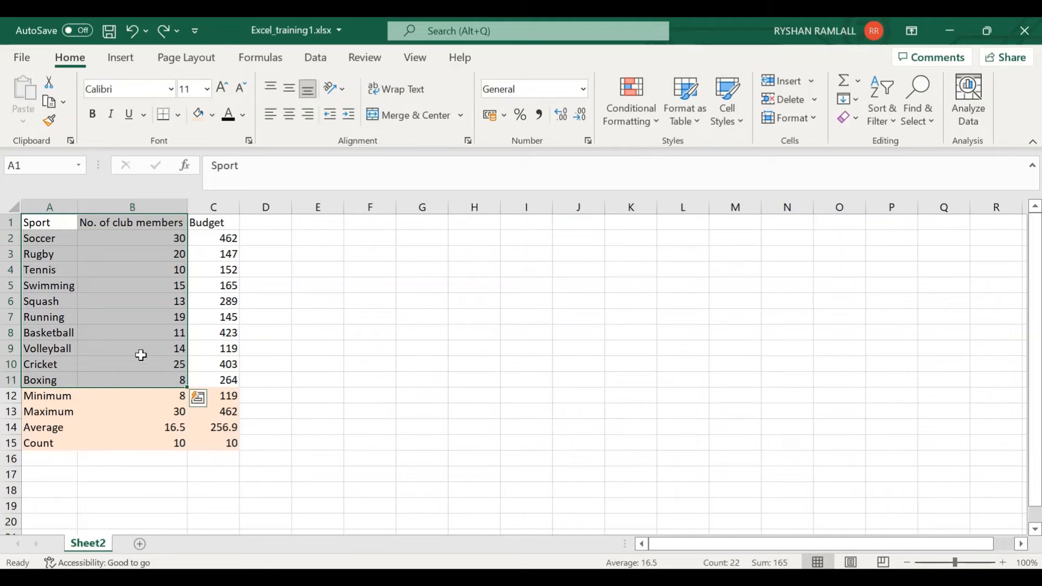
left_click(123, 61)
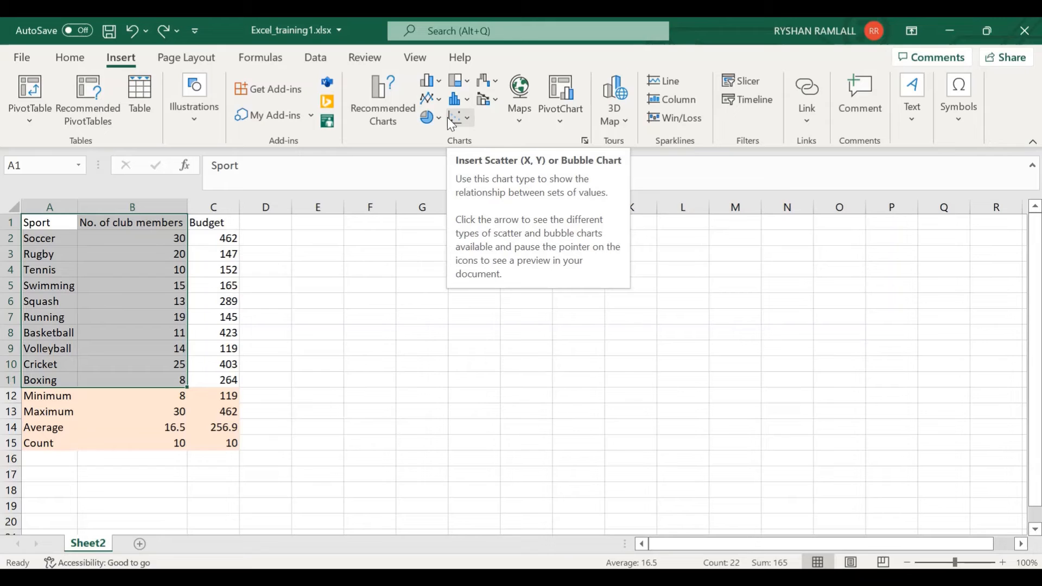
left_click(391, 108)
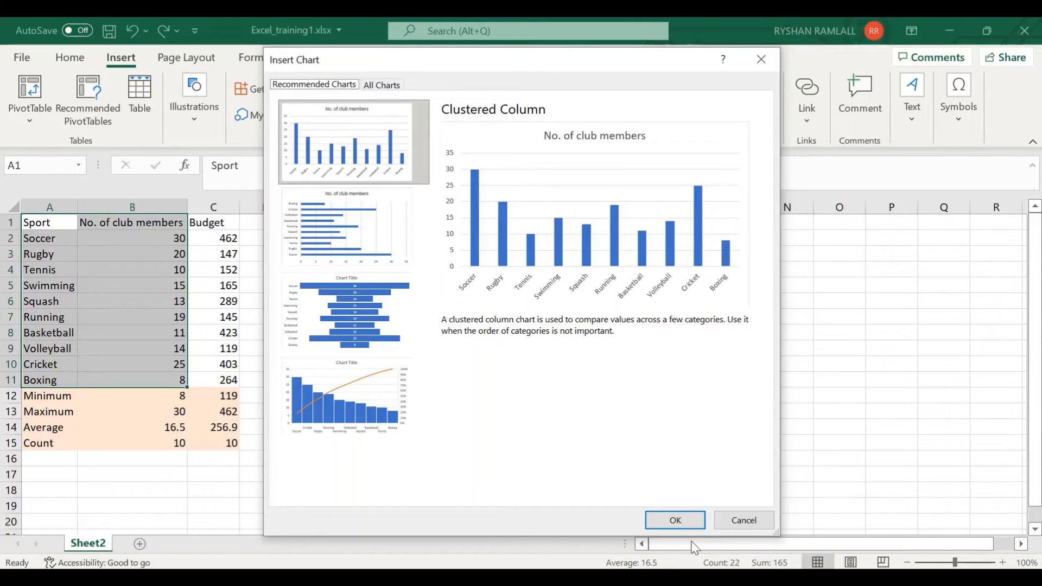
left_click(686, 526)
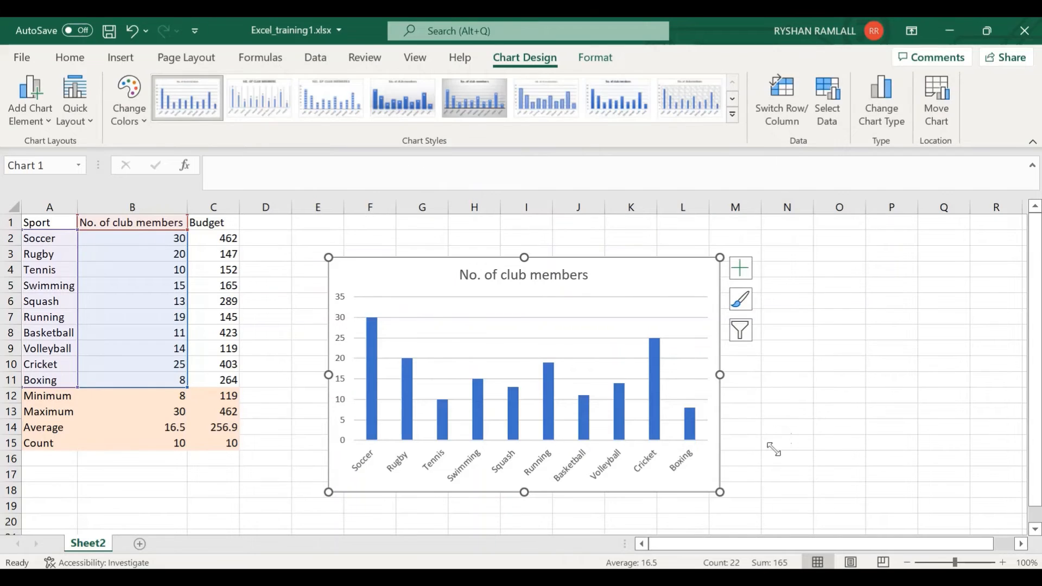
left_click(790, 437)
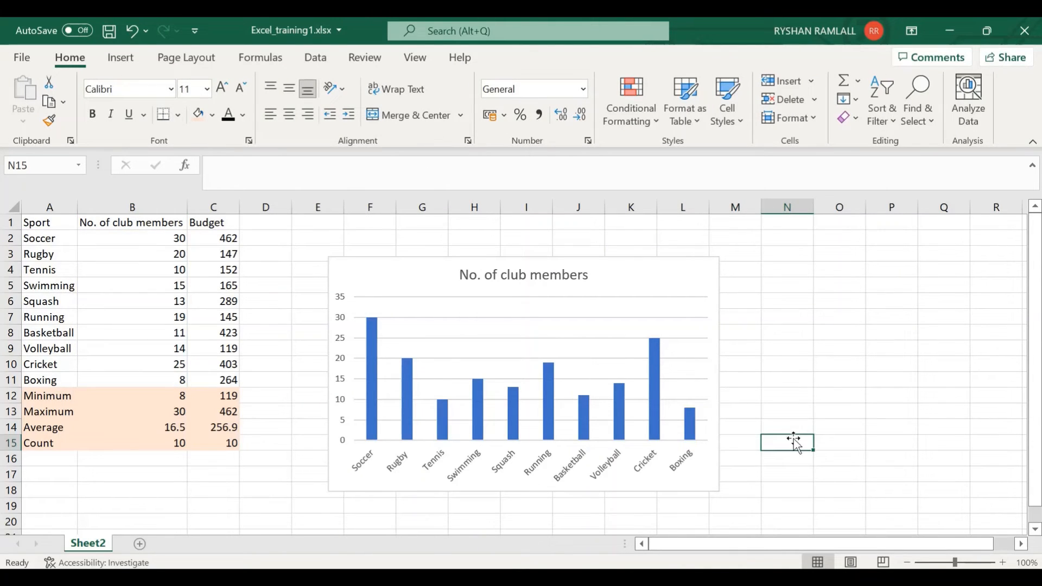
Add a primary horizontal axis title to the club members column chart.
left_click(701, 456)
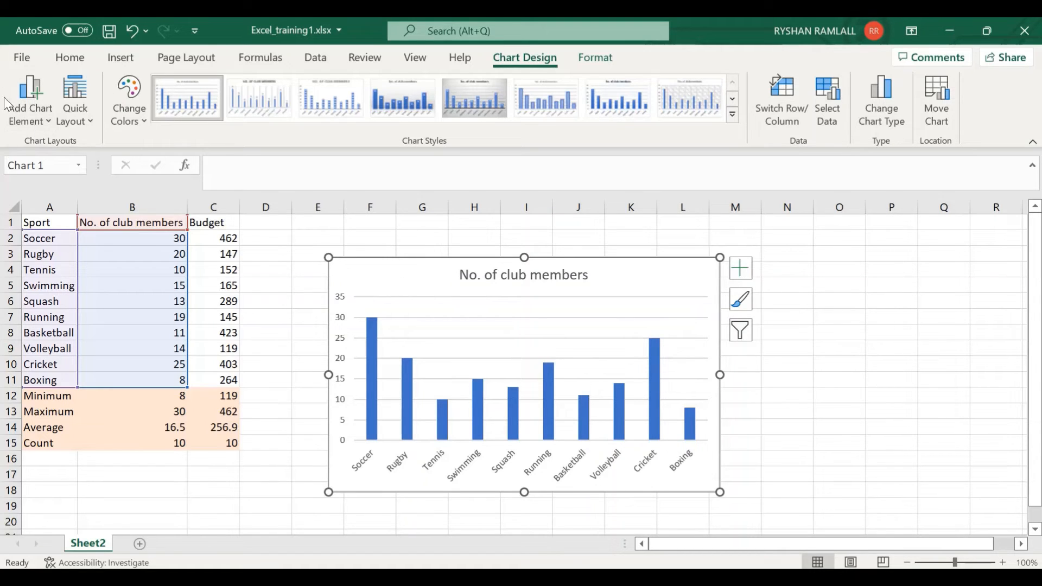
left_click(23, 115)
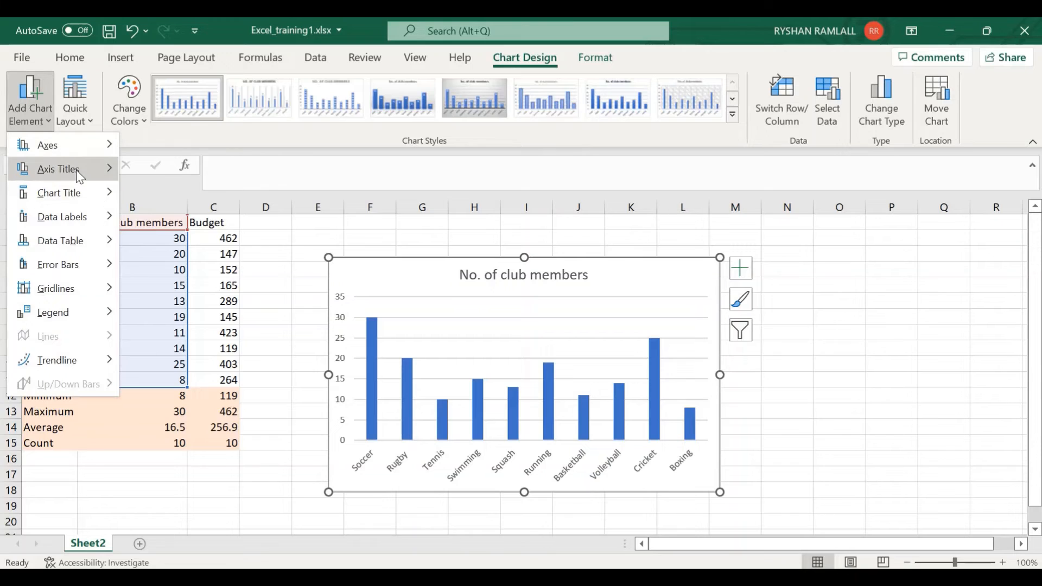
mouse_move(76, 170)
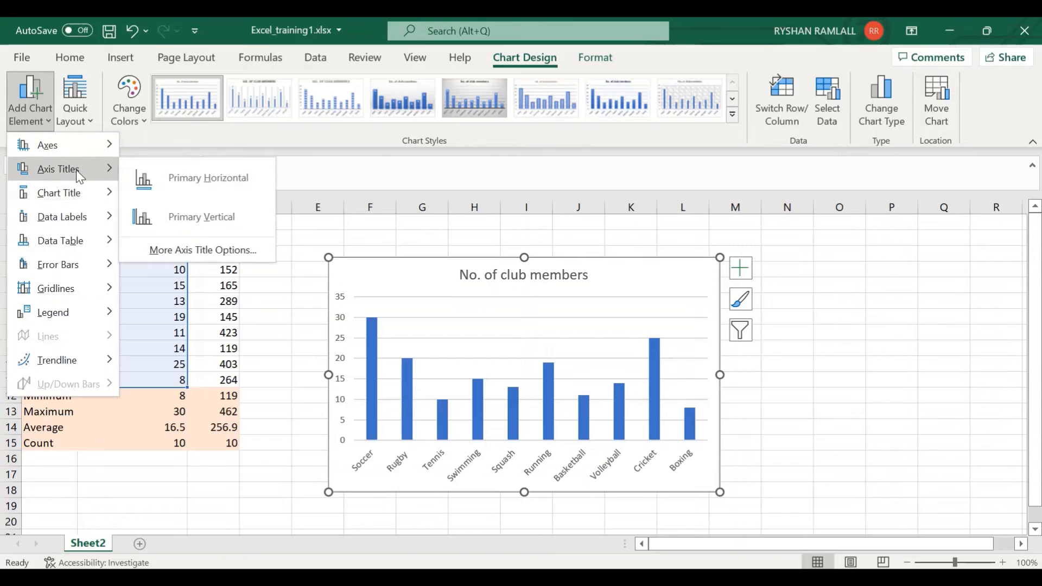
left_click(163, 172)
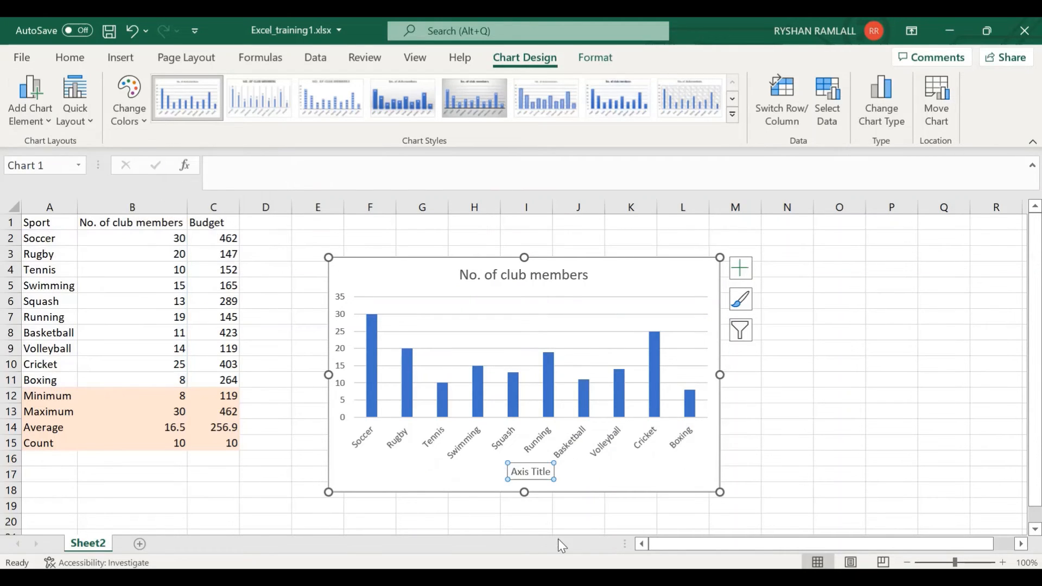
Replace the horizontal axis title's placeholder text with "Sport Code".
left_click(533, 474)
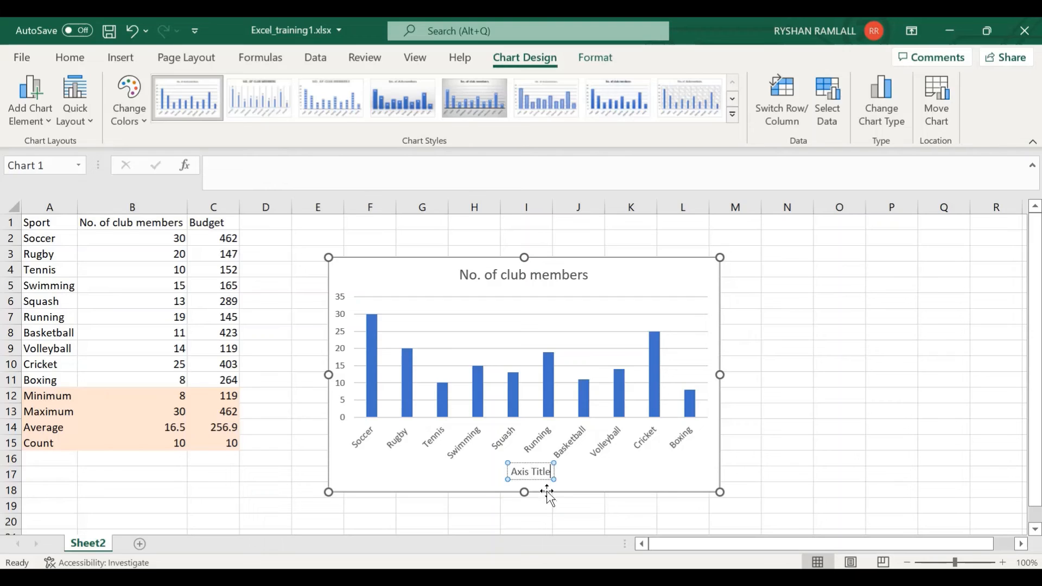
key("BackSpace")
key("BackSpace")
key("BackSpace")
key("BackSpace")
key("BackSpace")
key("BackSpace")
key("BackSpace")
key("BackSpace")
key("BackSpace")
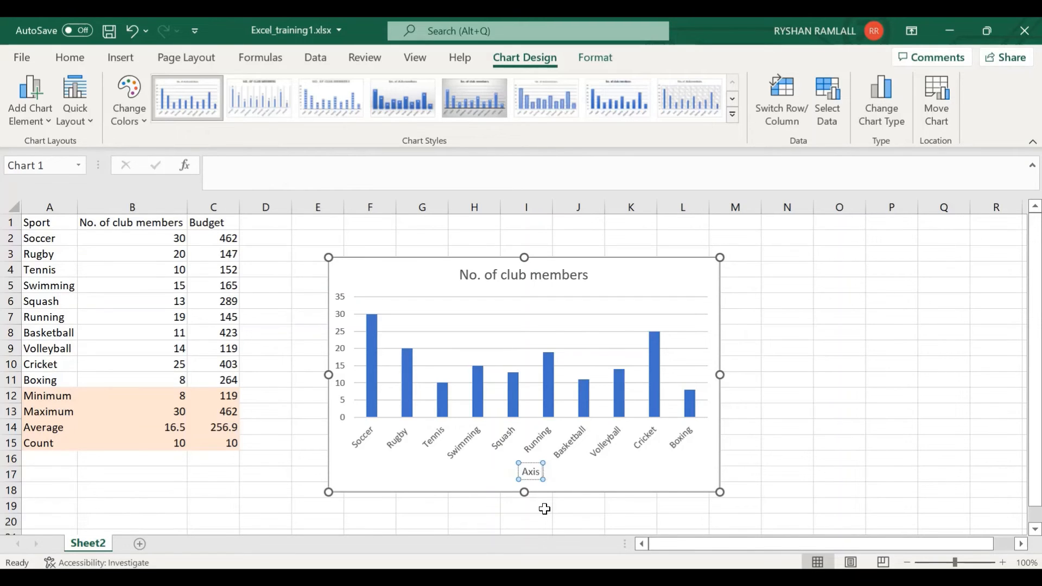
key("BackSpace")
type("Sport Code")
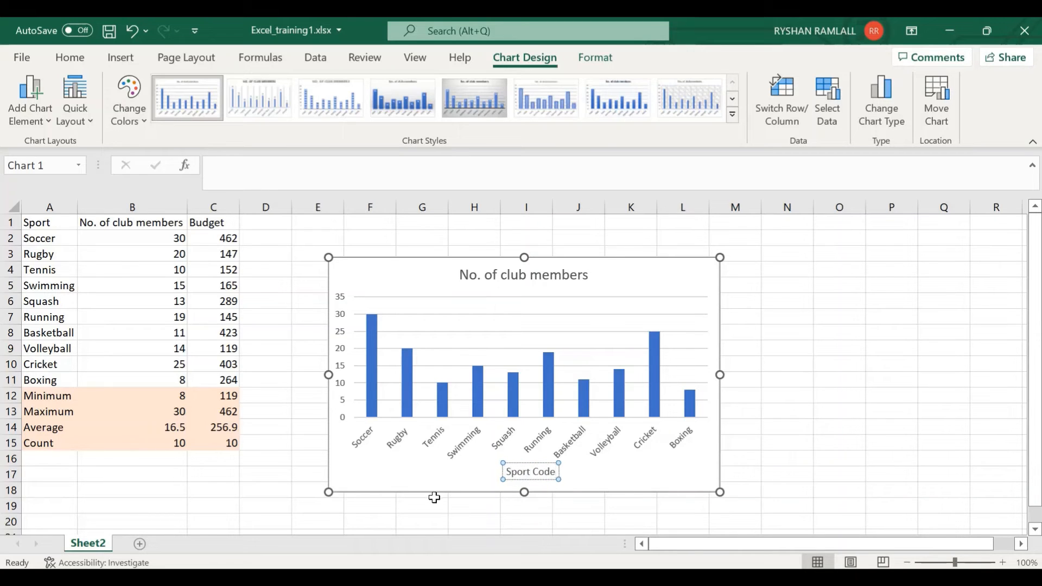
left_click(434, 496)
Add a primary vertical axis title to the club members chart.
left_click(385, 410)
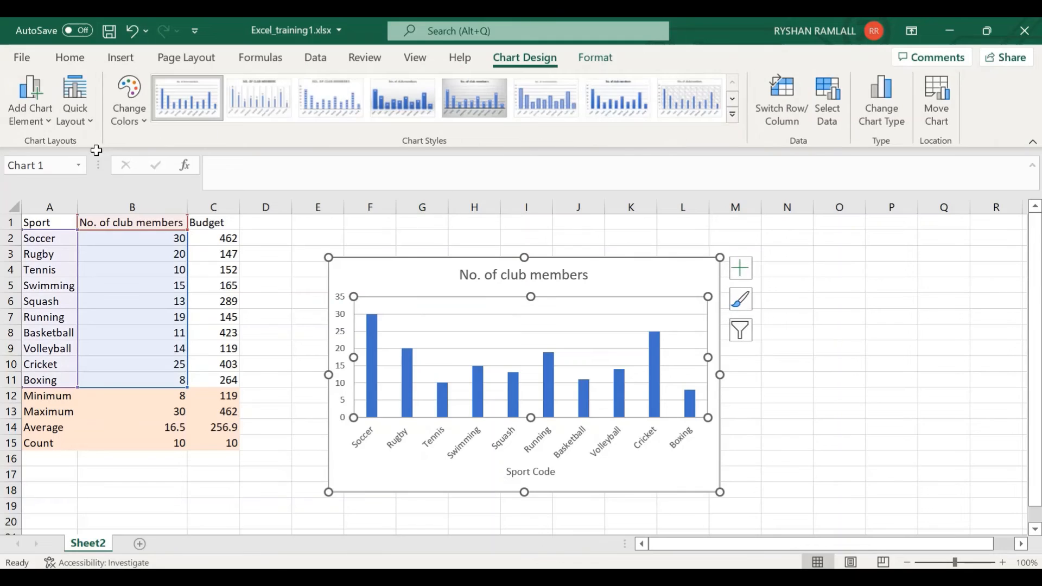
left_click(40, 114)
mouse_move(74, 170)
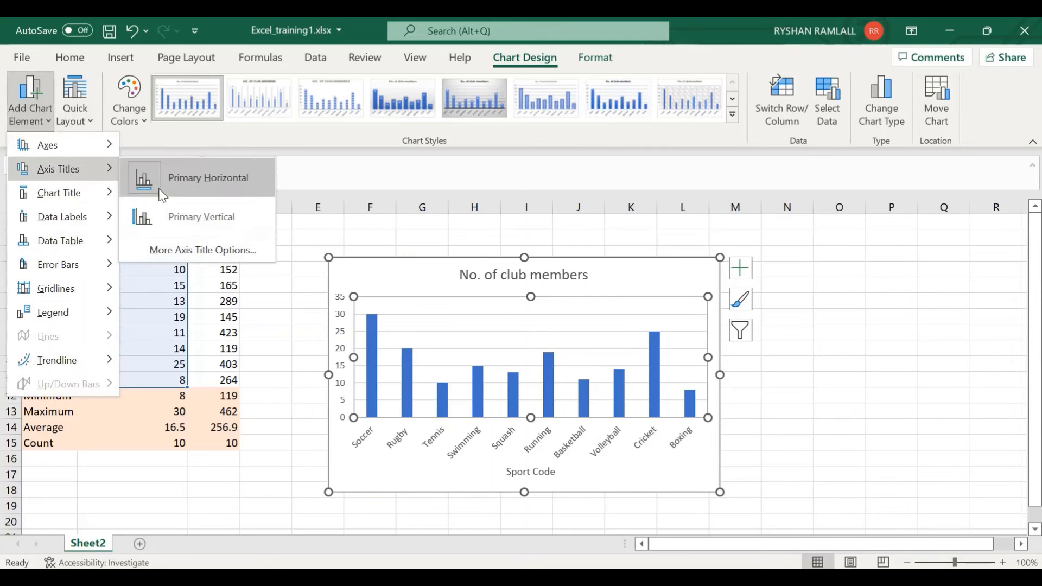
left_click(200, 229)
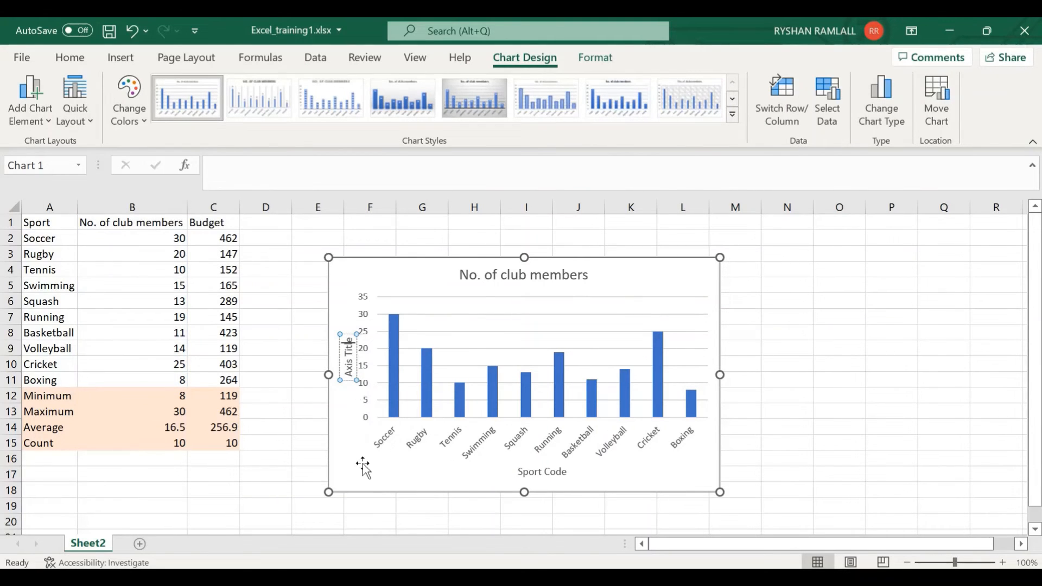
Replace the vertical axis title's placeholder text with "Number of members".
key("BackSpace")
key("BackSpace")
key("BackSpace")
key("BackSpace")
key("BackSpace")
key("BackSpace")
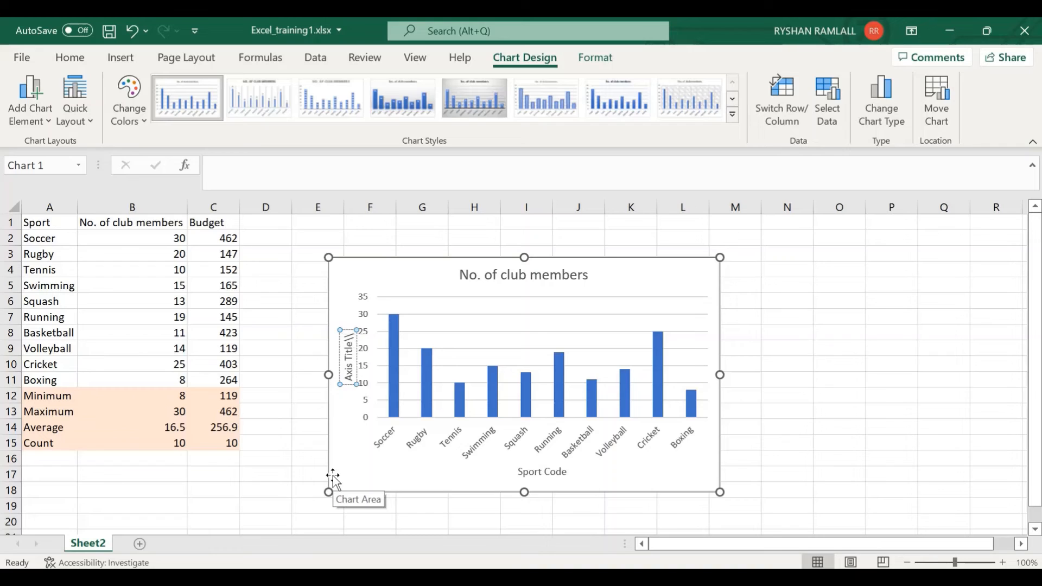
key("BackSpace")
key("BackSpace")
key("BackSpace")
key("BackSpace")
type("Number of members")
left_click(353, 478)
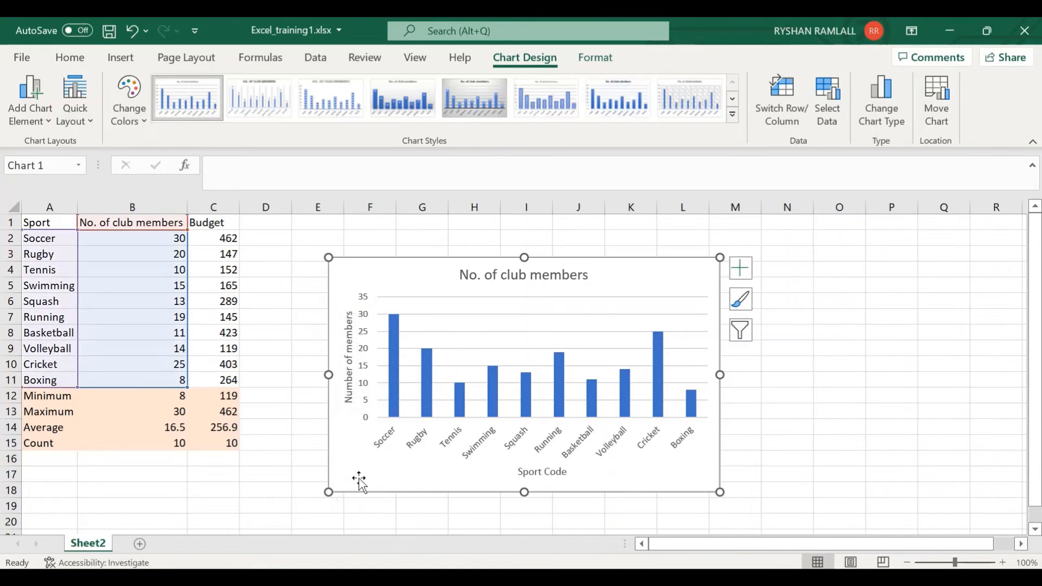
Delete the "No. of club members" title from the chart.
left_click(556, 273)
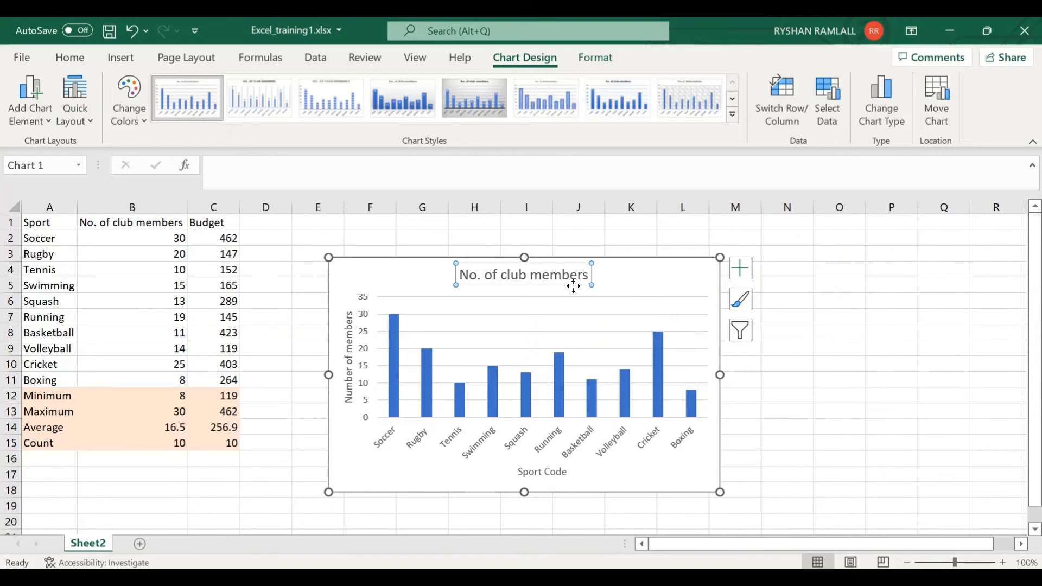
key("Delete")
left_click(777, 453)
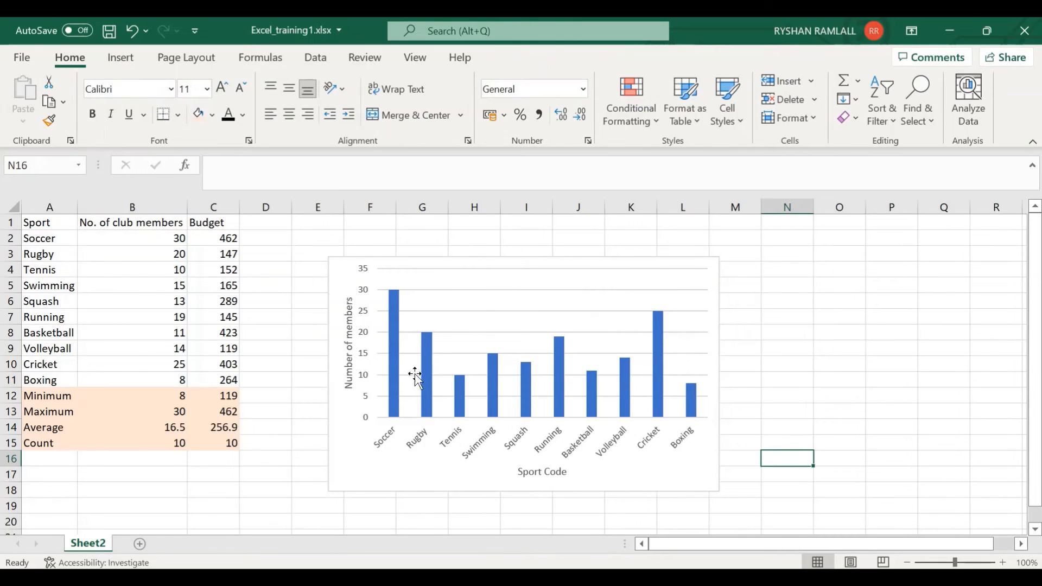
Fill the chart's data series columns with the standard light green colour.
left_click(399, 388)
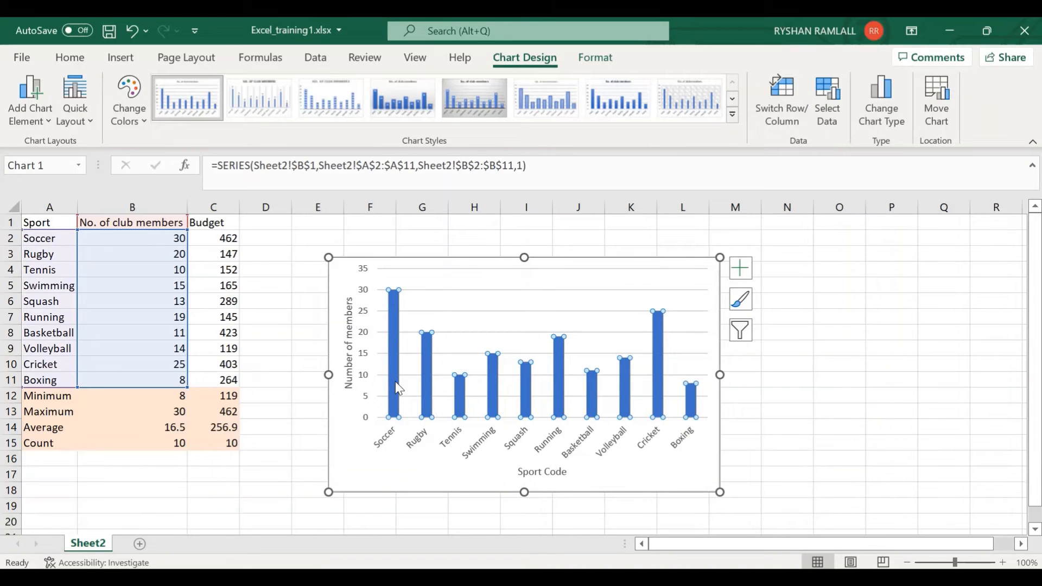
right_click(399, 388)
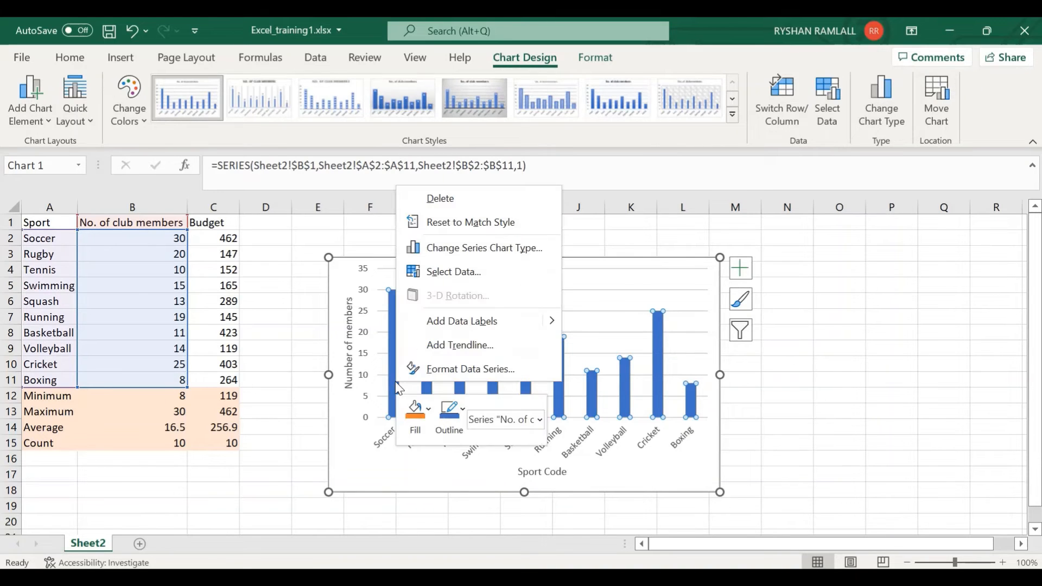
left_click(429, 410)
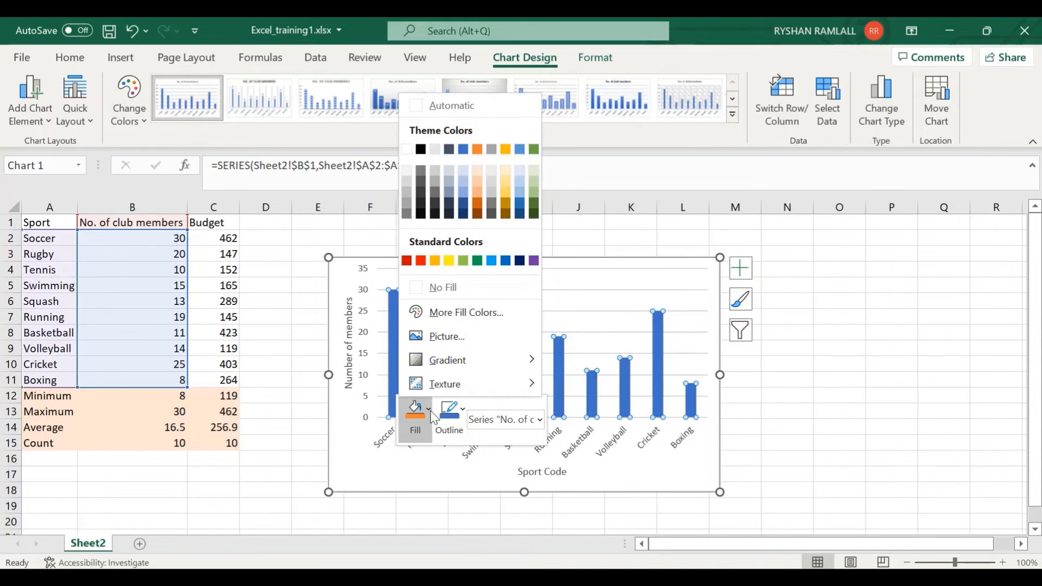
left_click(462, 261)
left_click(839, 442)
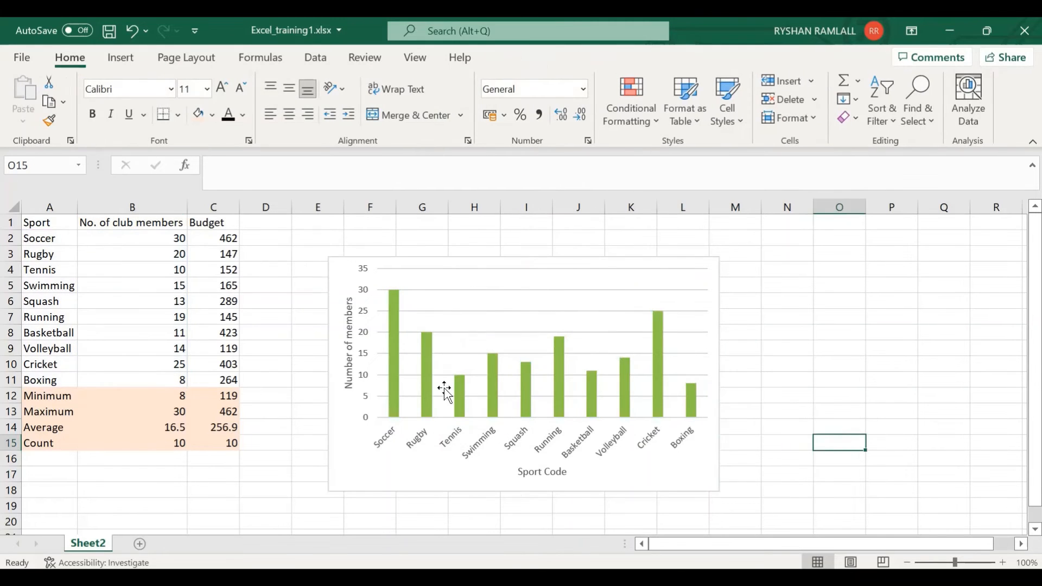
Fill the chart's data series columns with a light gold theme colour and give them a black outline.
right_click(393, 395)
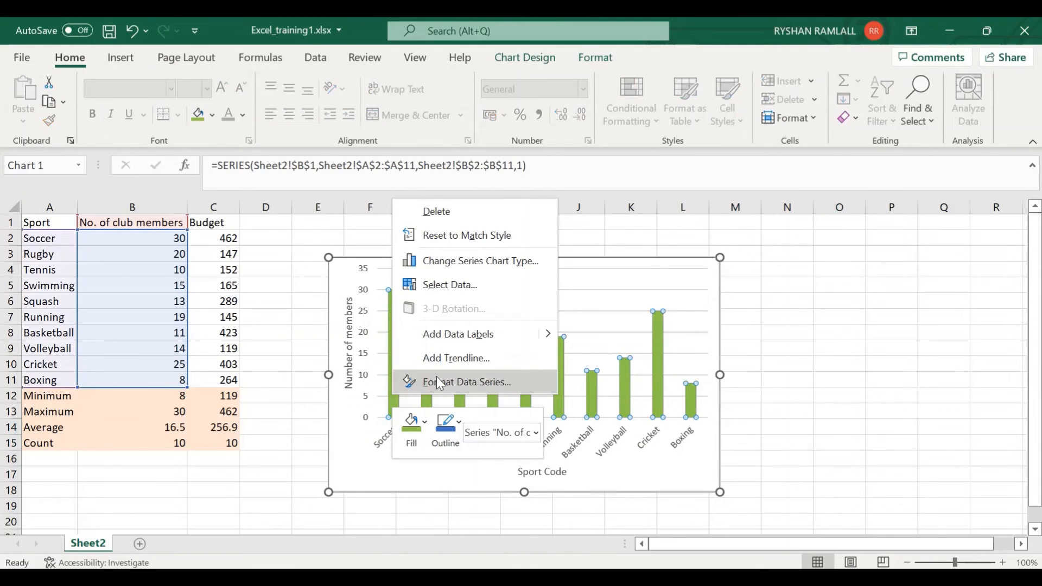
left_click(414, 424)
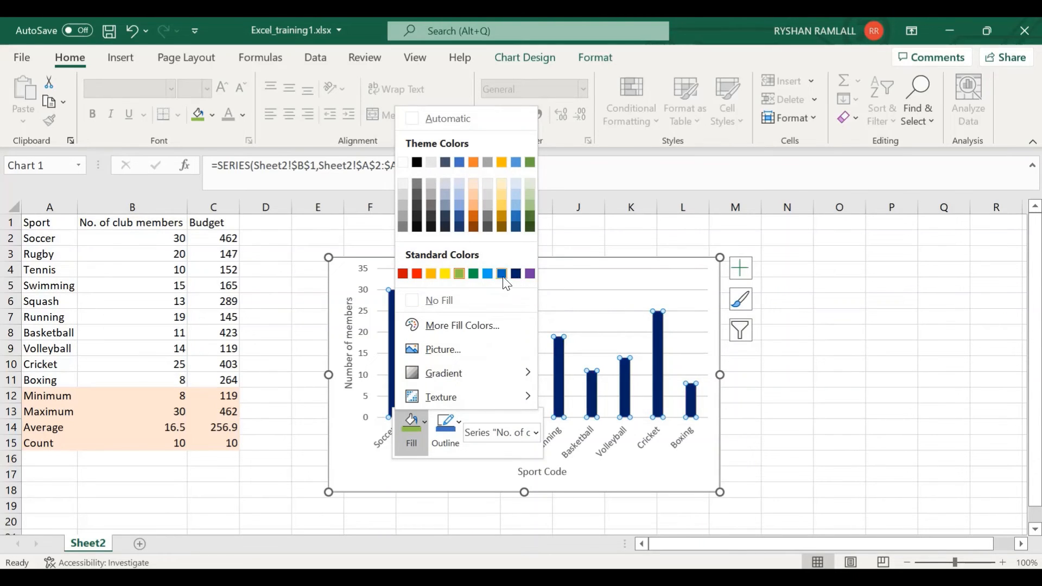
left_click(504, 209)
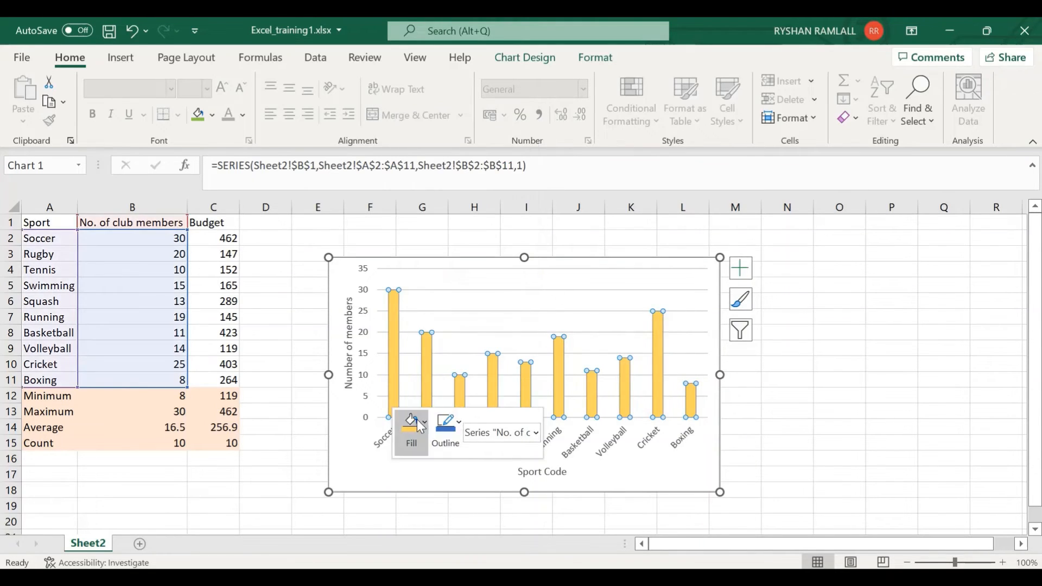
left_click(432, 424)
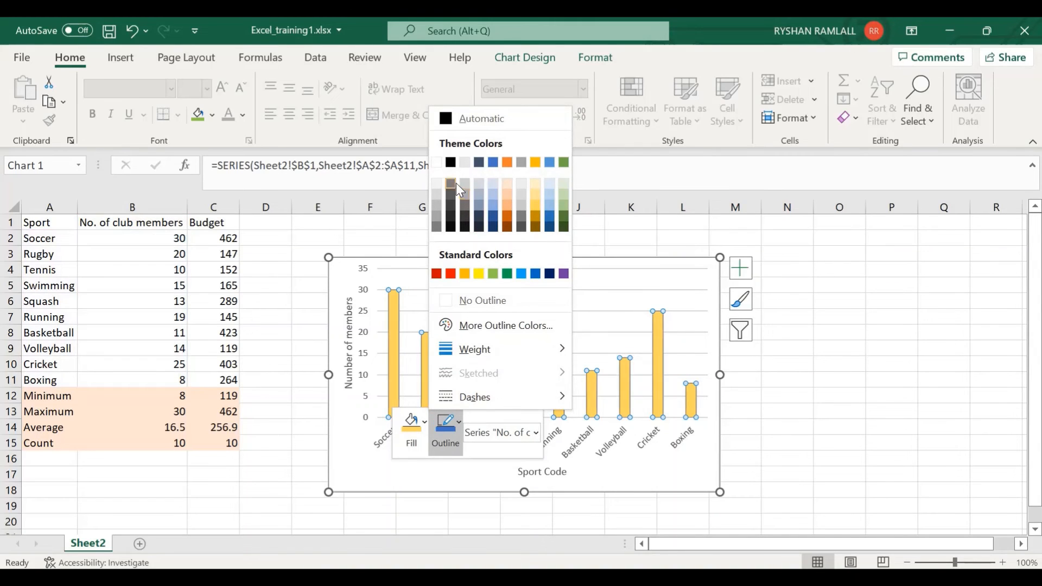
left_click(449, 162)
left_click(827, 427)
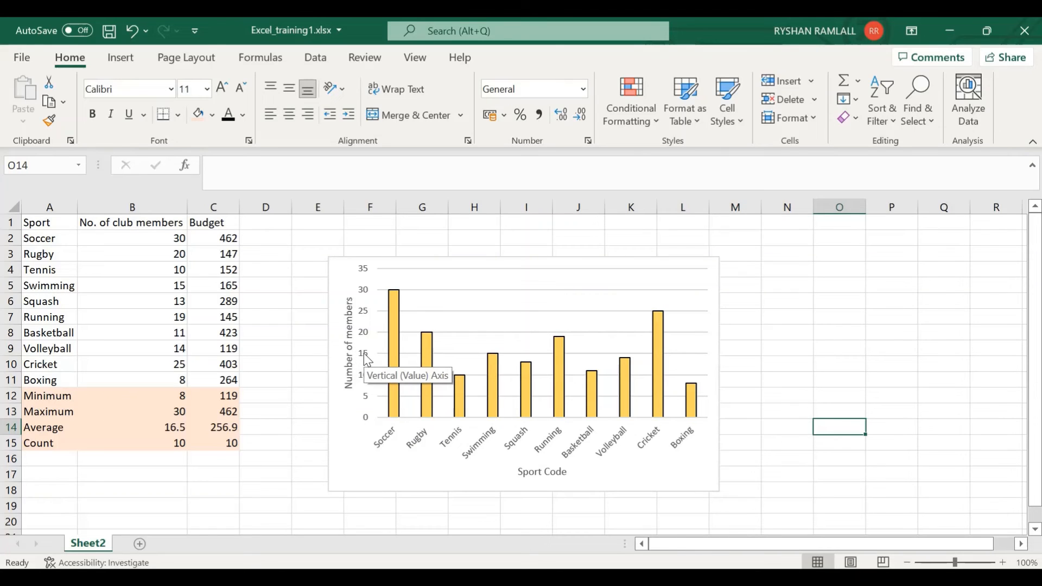
Make the vertical and horizontal axis titles black with a 10.5-point font size.
left_click(347, 358)
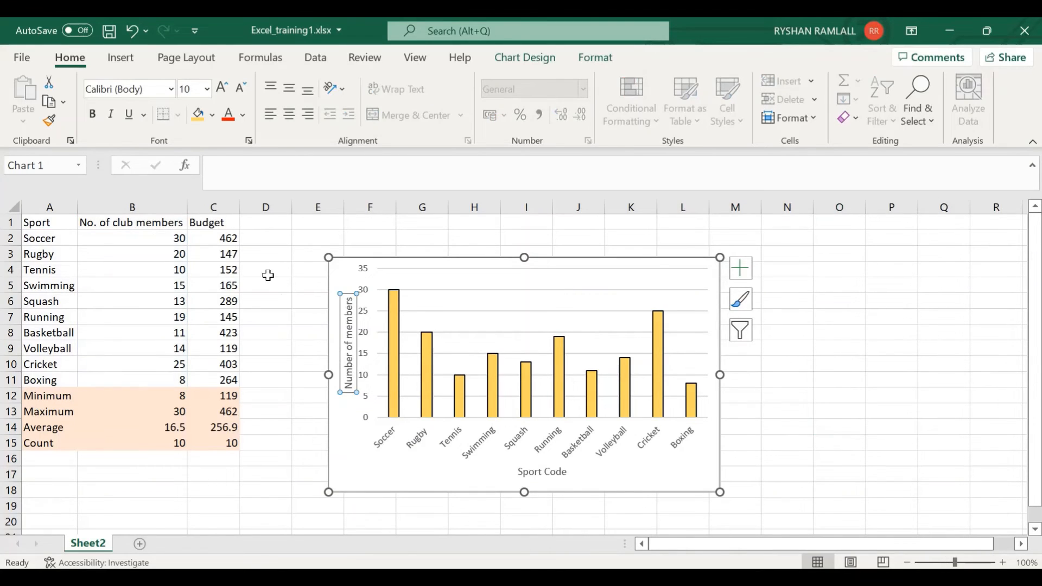
left_click(244, 115)
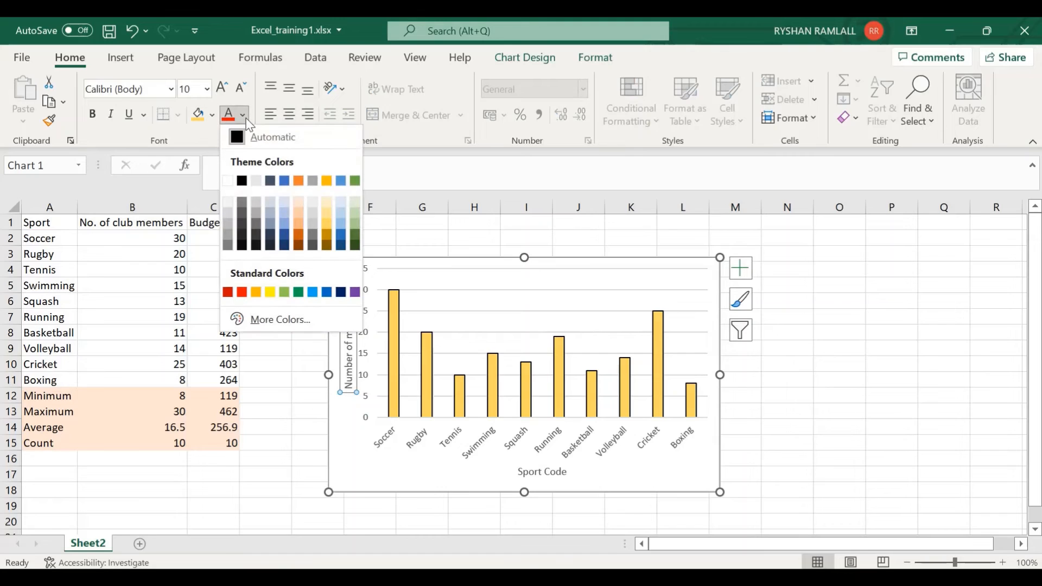
left_click(241, 181)
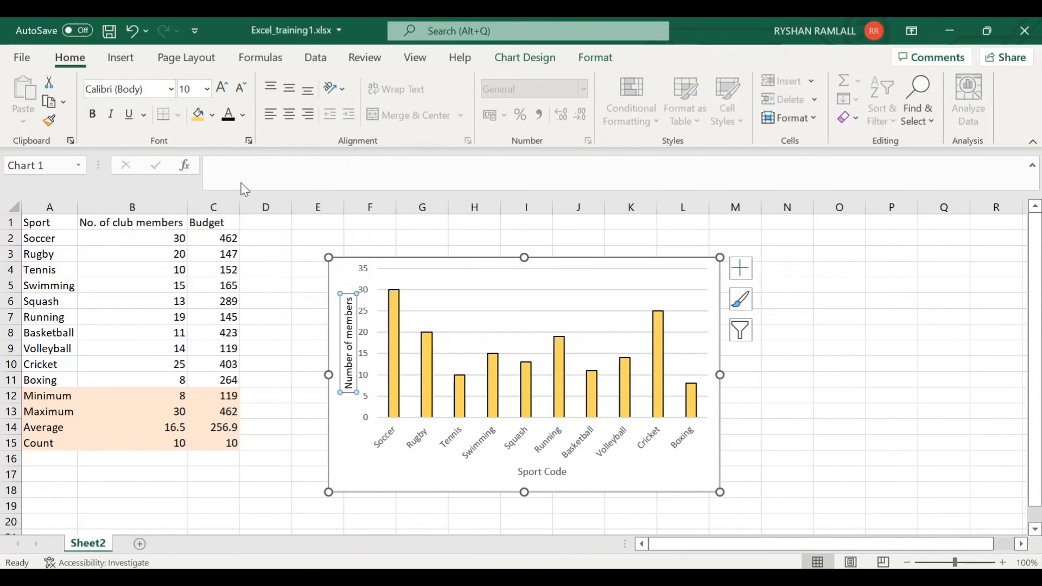
left_click(222, 87)
left_click(542, 477)
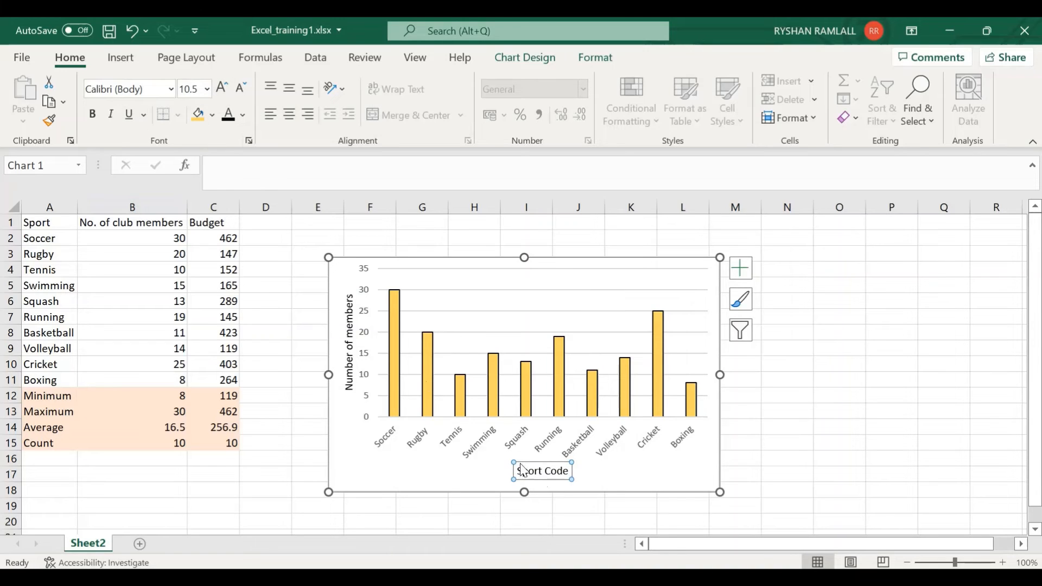
Make the sport name labels on the horizontal axis black with a 10-point font size.
left_click(474, 444)
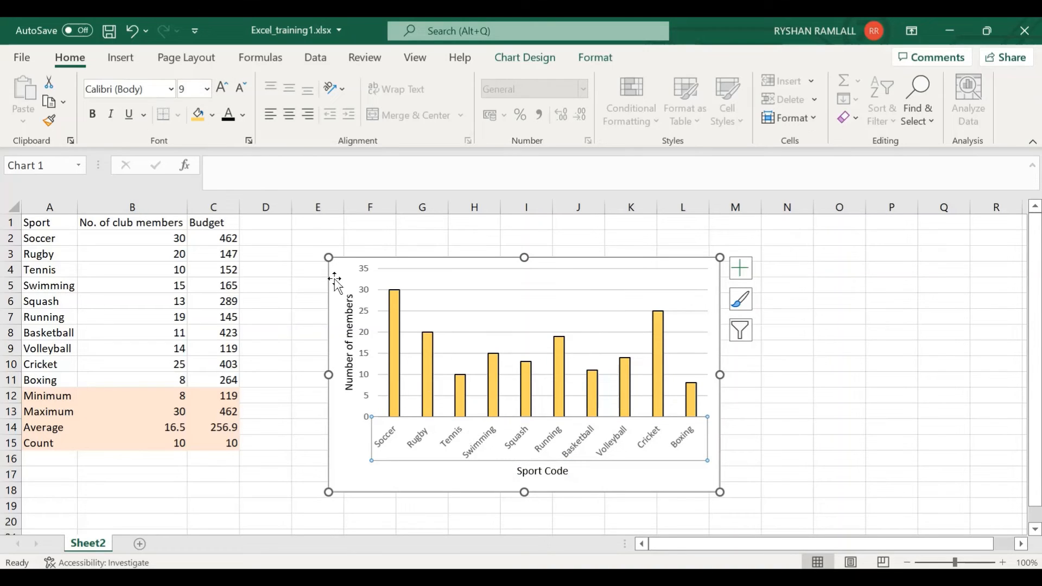
left_click(220, 91)
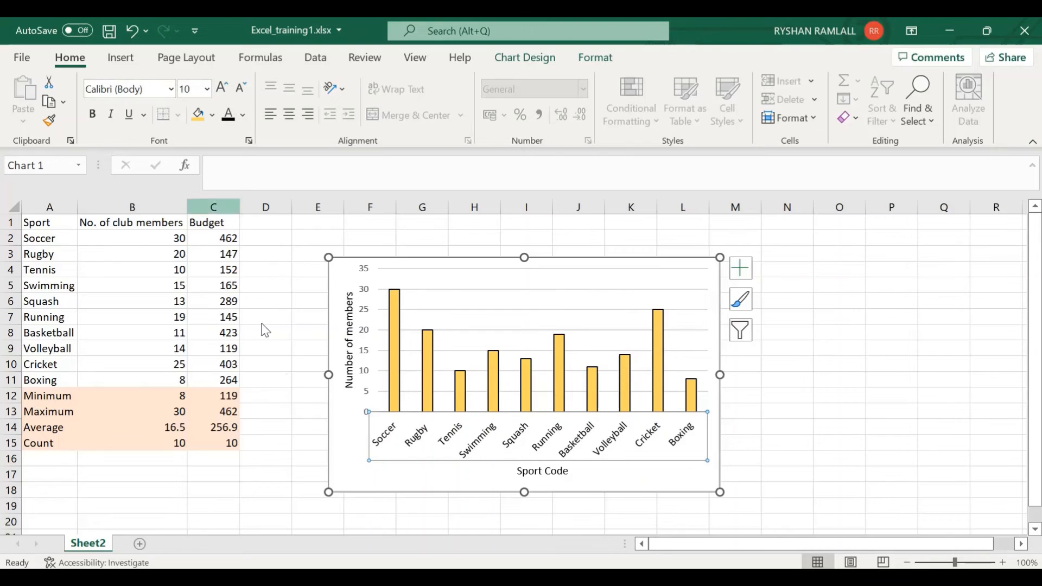
left_click(307, 412)
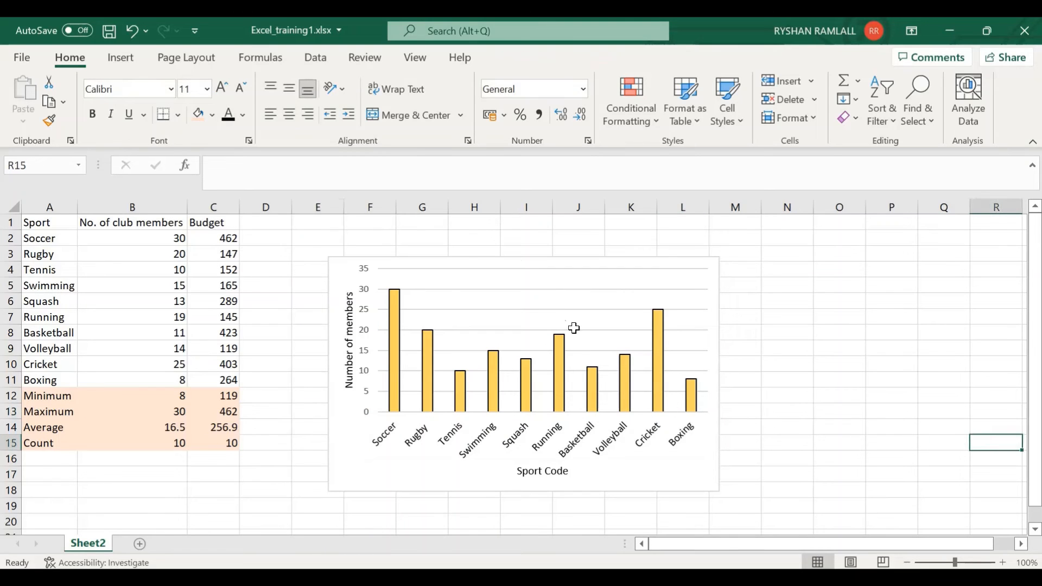
Open the formatting options of the chart's vertical value axis and review its fill, effects and alignment settings.
left_click(558, 309)
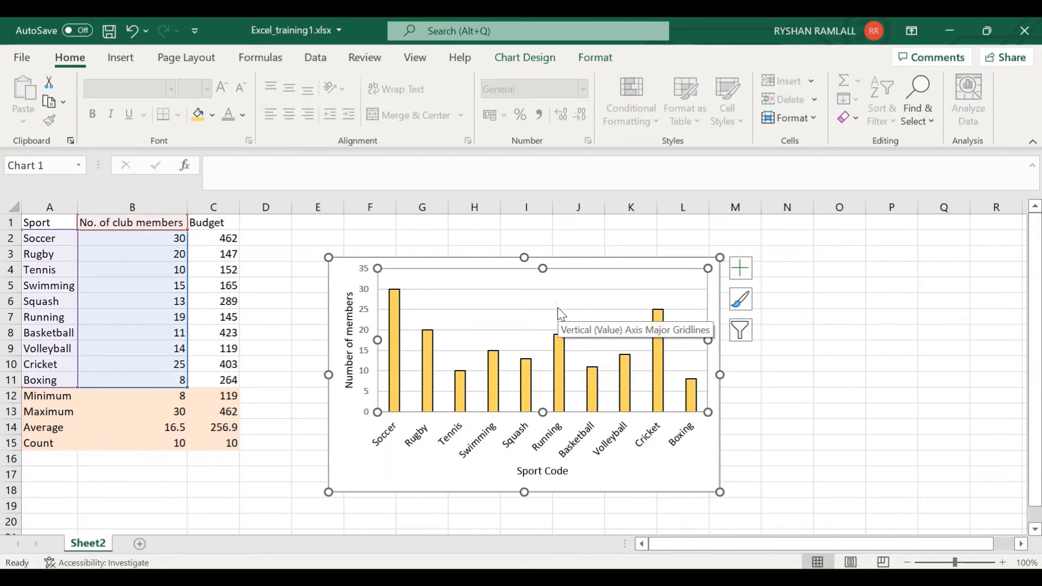
right_click(559, 309)
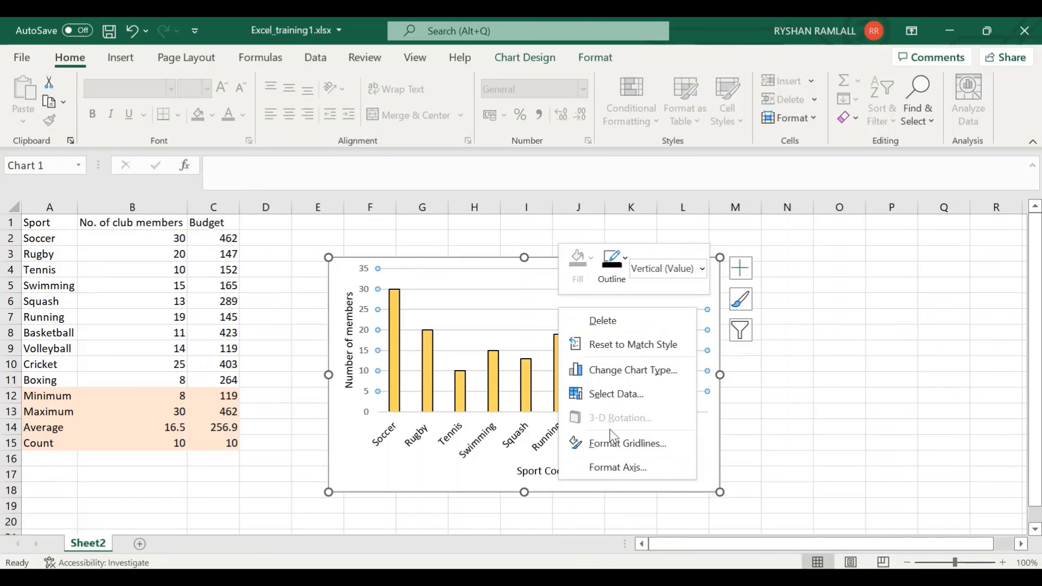
left_click(629, 469)
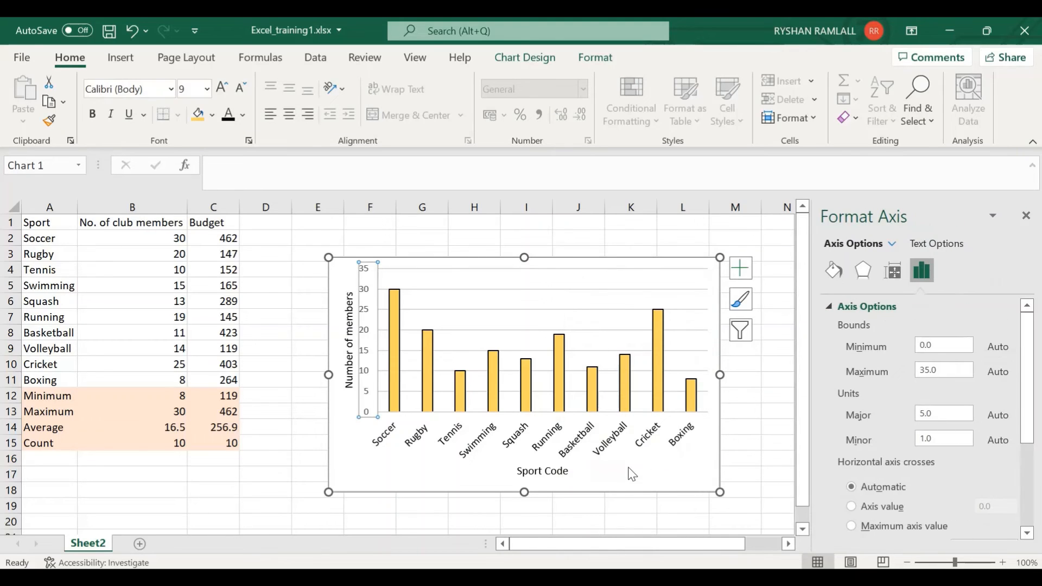
left_click(833, 271)
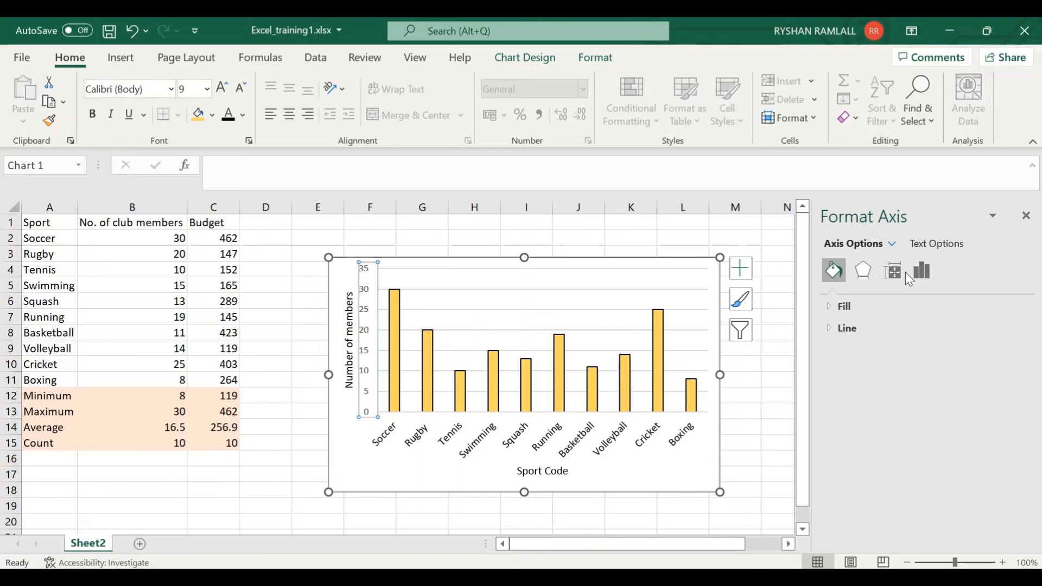
left_click(840, 306)
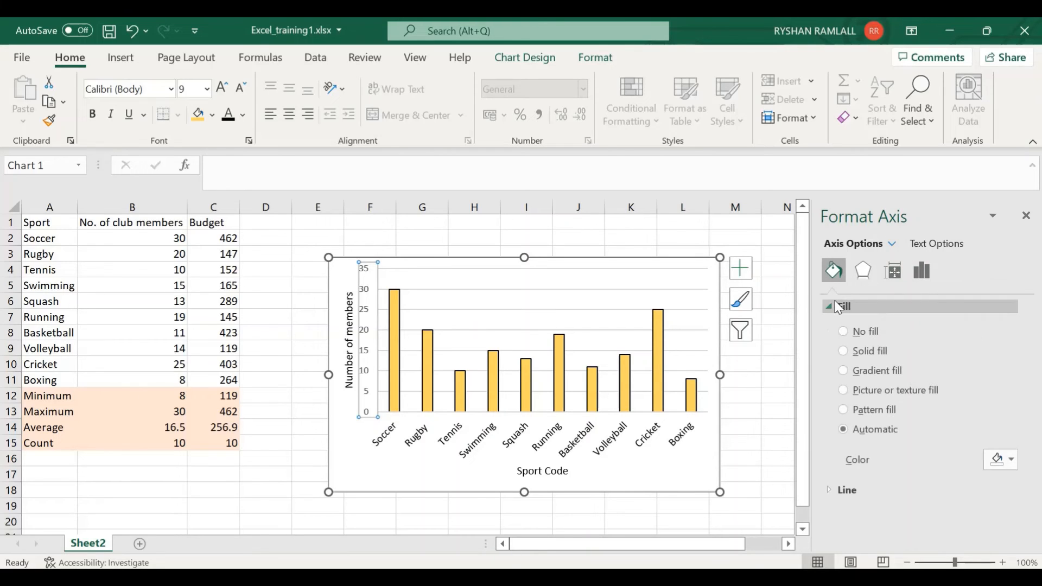
left_click(864, 280)
left_click(890, 282)
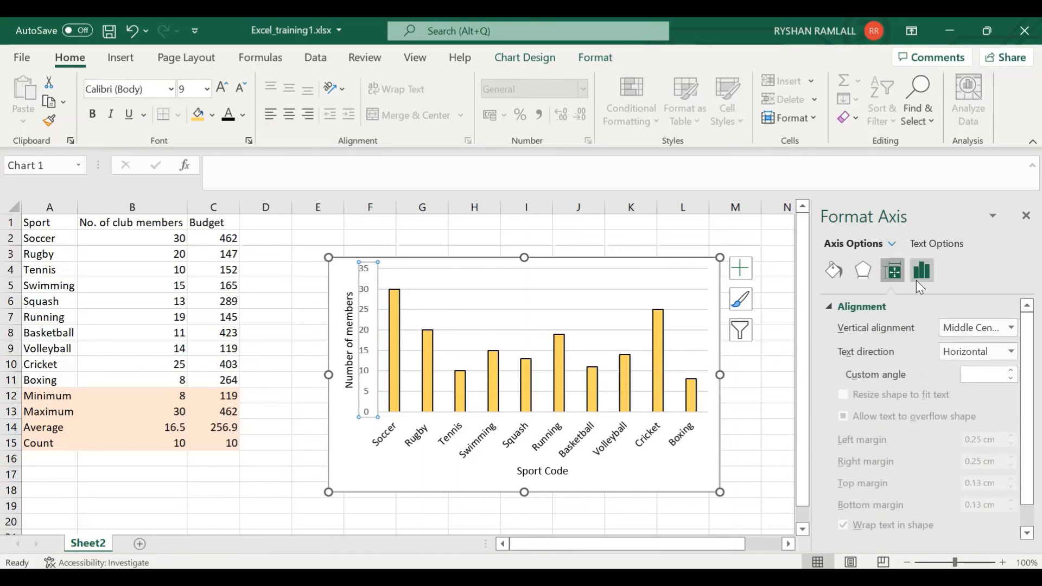
Set the major tick mark type of the chart's vertical axis to Outside.
left_click(917, 282)
scroll(888, 353, "down", 6)
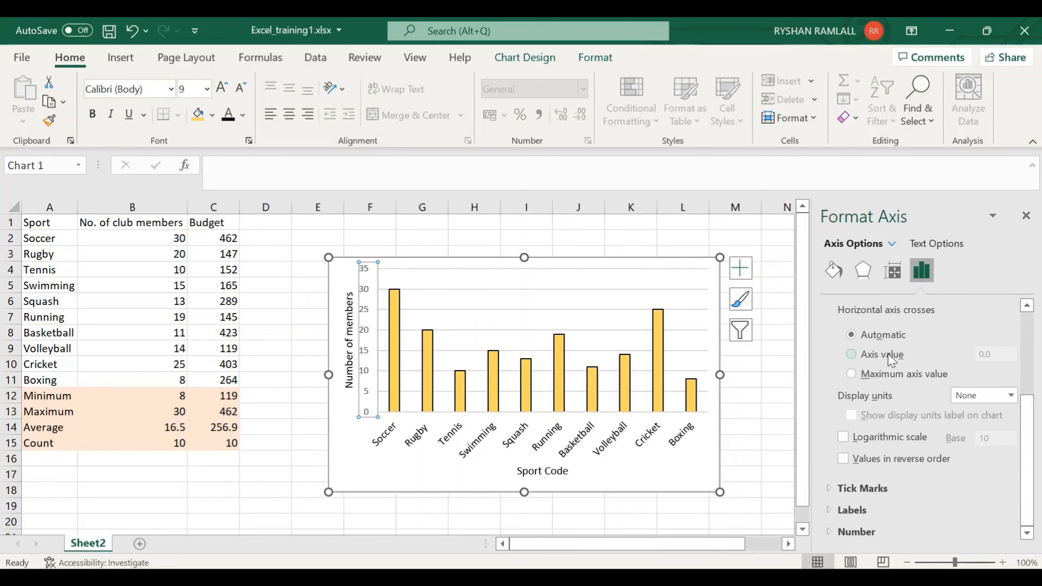
left_click(881, 488)
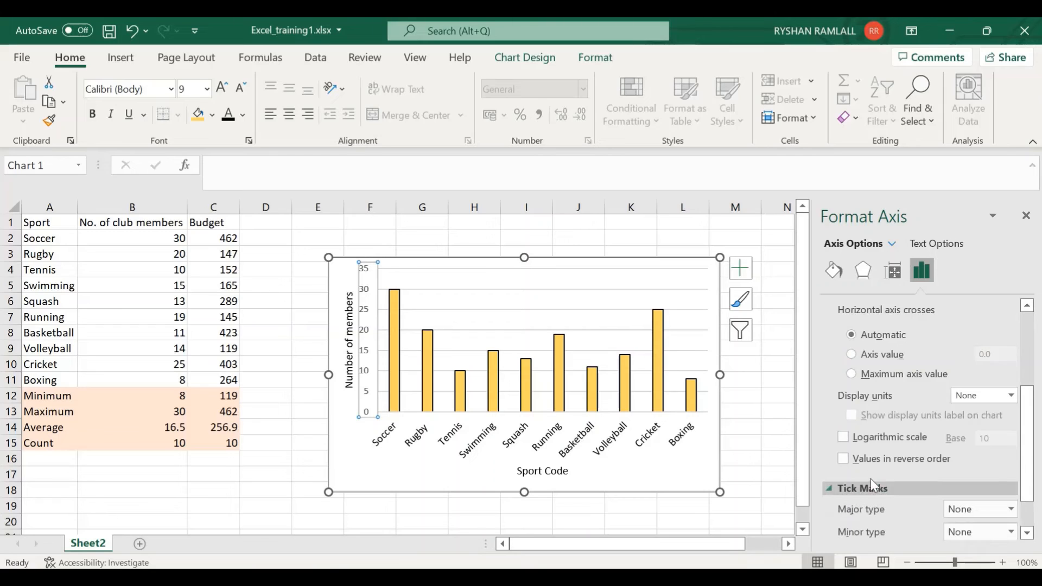
left_click(998, 458)
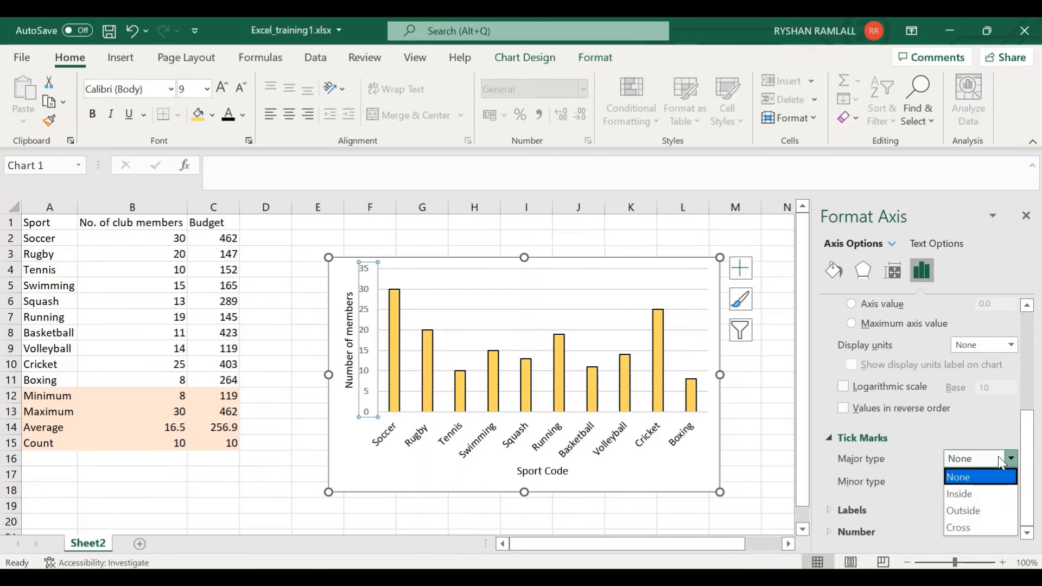
left_click(978, 510)
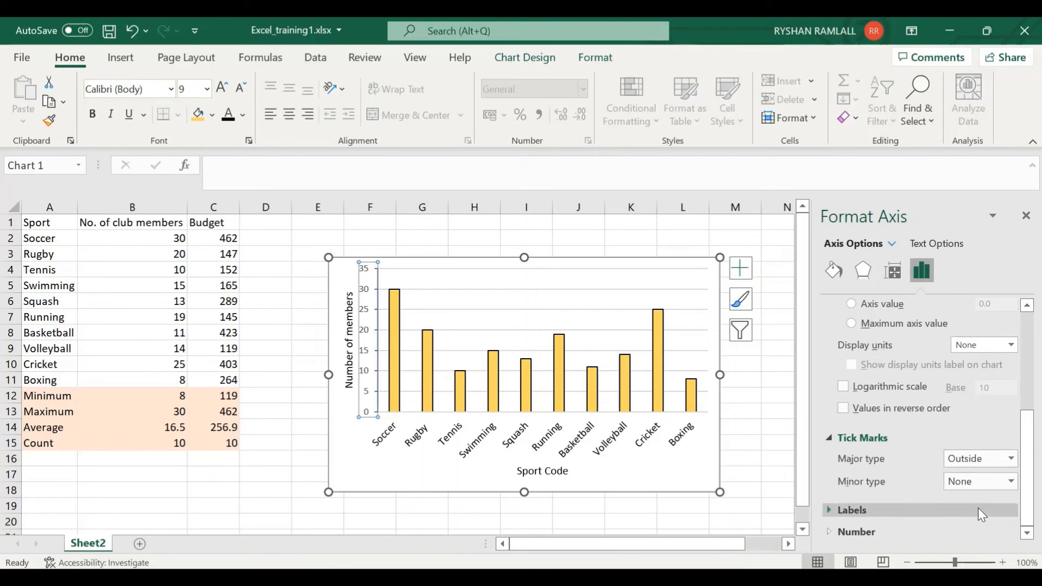
Set the major tick mark type of the chart's horizontal axis to Outside.
left_click(591, 439)
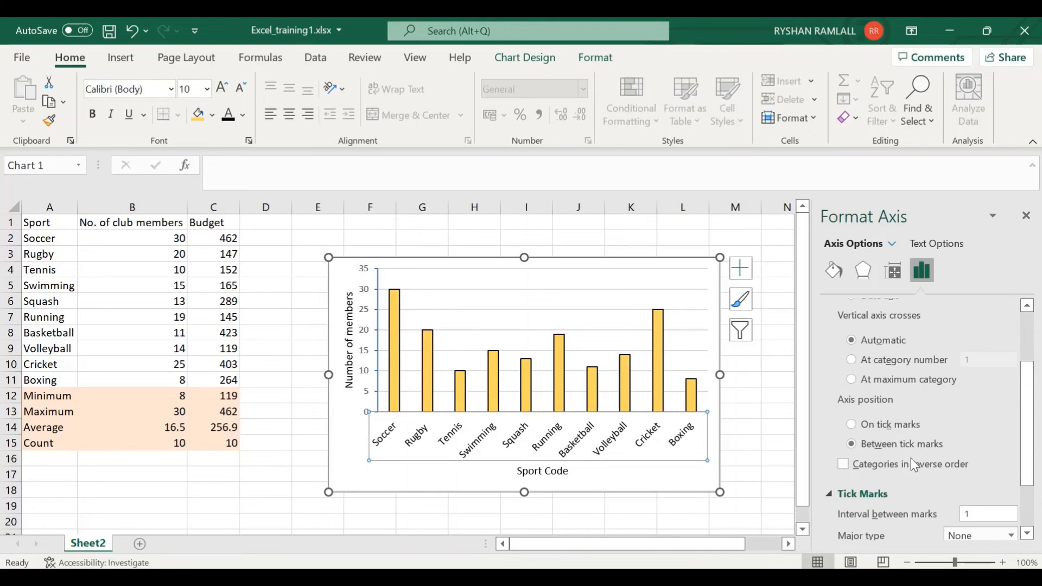
scroll(911, 459, "down", 2)
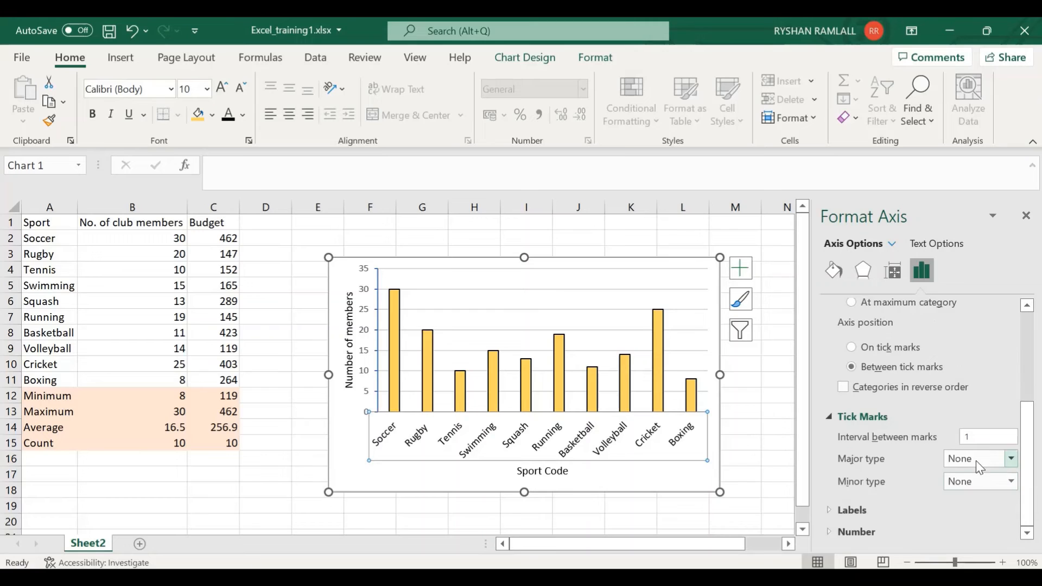
left_click(976, 461)
left_click(983, 513)
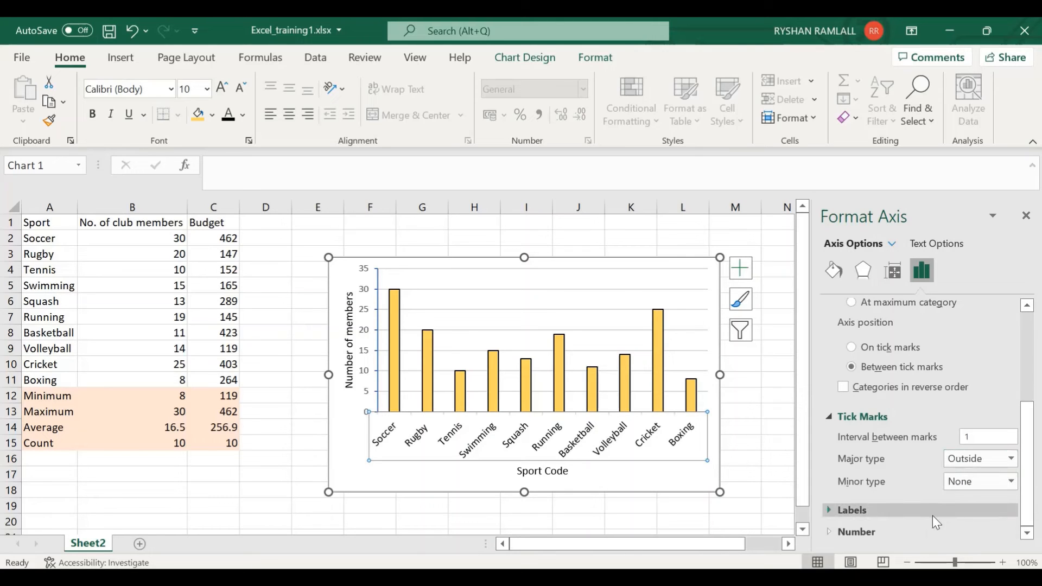
Try a black fill on the chart's horizontal axis and undo it.
left_click(834, 271)
left_click(996, 462)
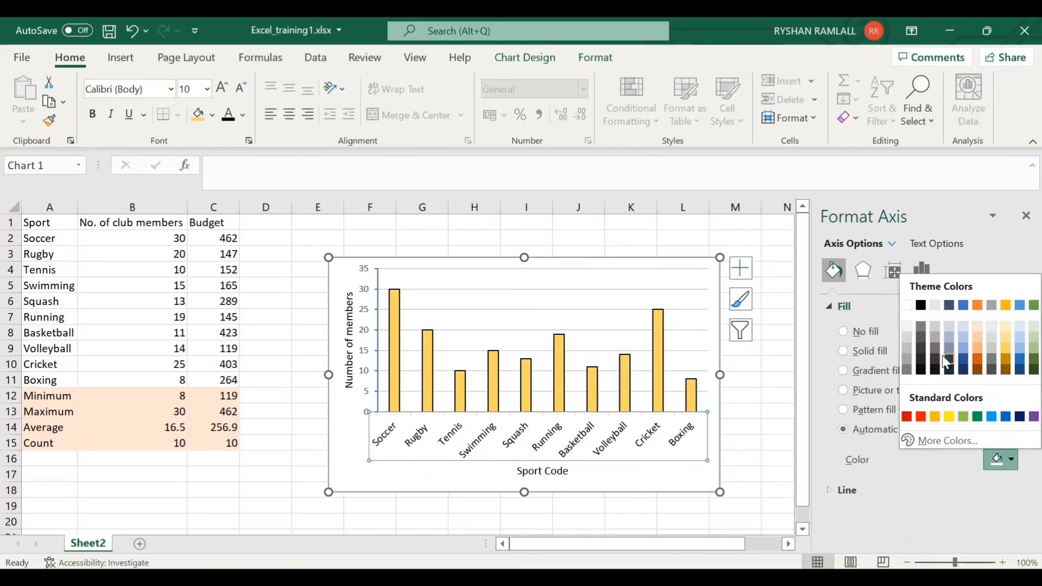
left_click(919, 307)
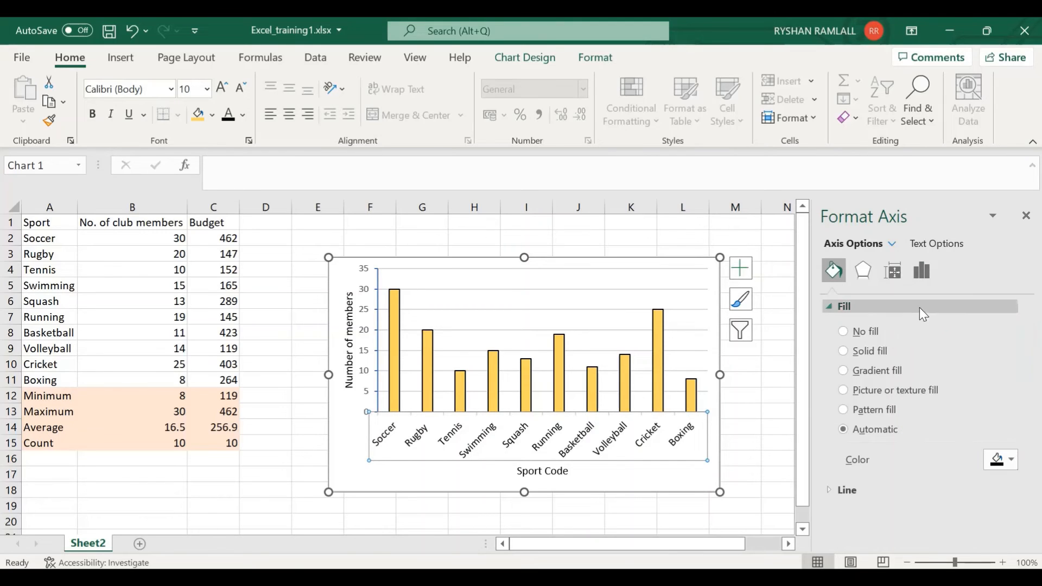
left_click(132, 28)
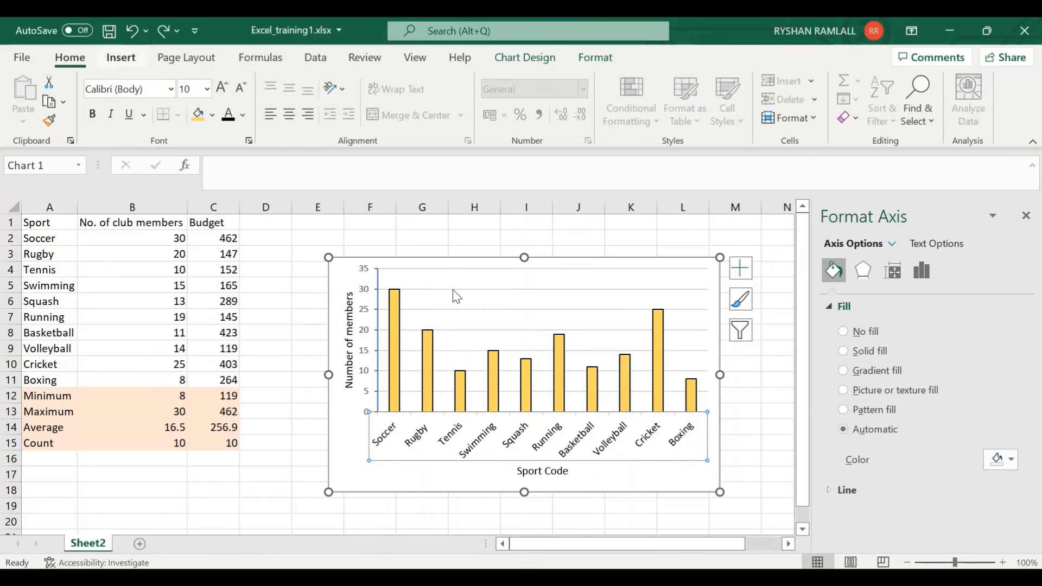
Change the line colour of the chart's horizontal axis to black.
left_click(851, 489)
scroll(865, 419, "down", 4)
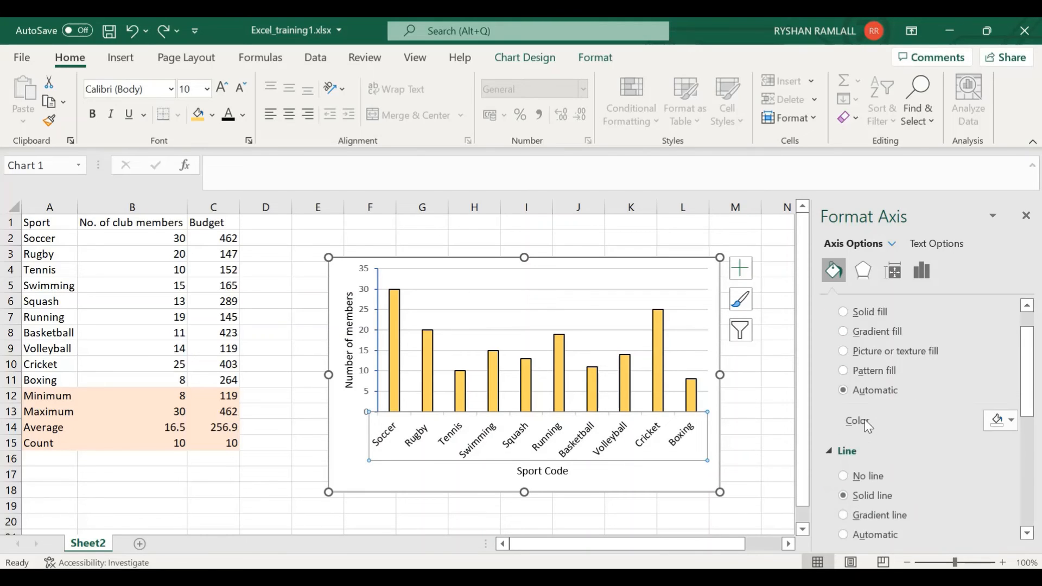
left_click(1002, 450)
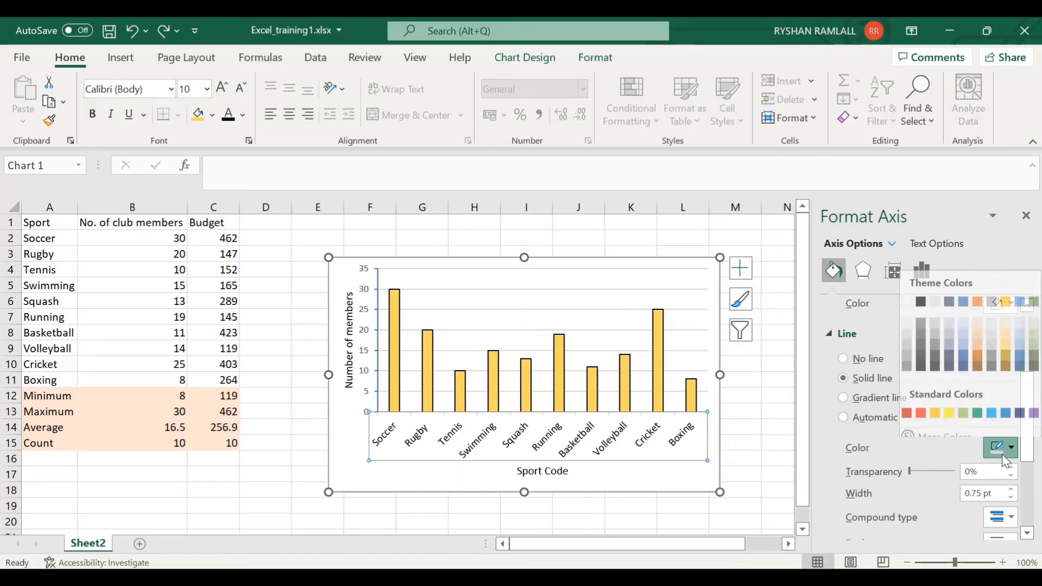
left_click(922, 295)
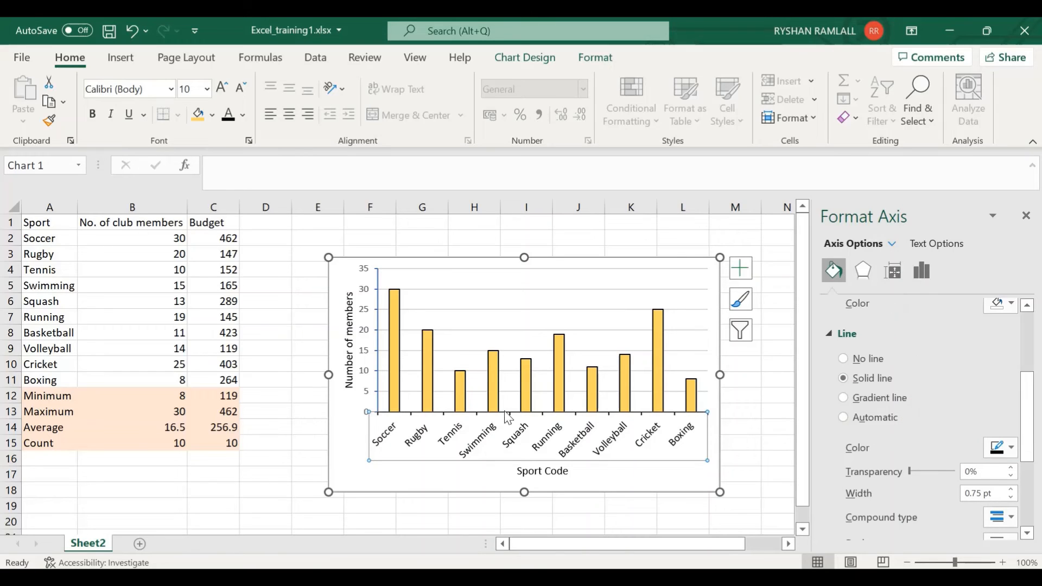
Change the line colour of the chart's vertical axis to black, and close the axis formatting options.
left_click(380, 390)
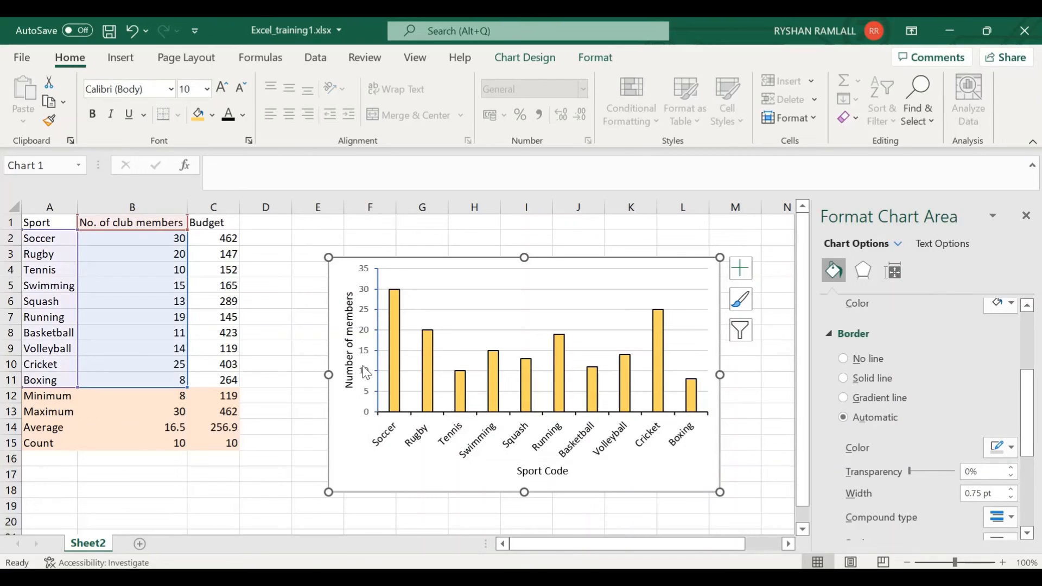
left_click(365, 380)
scroll(1025, 518, "down", 1)
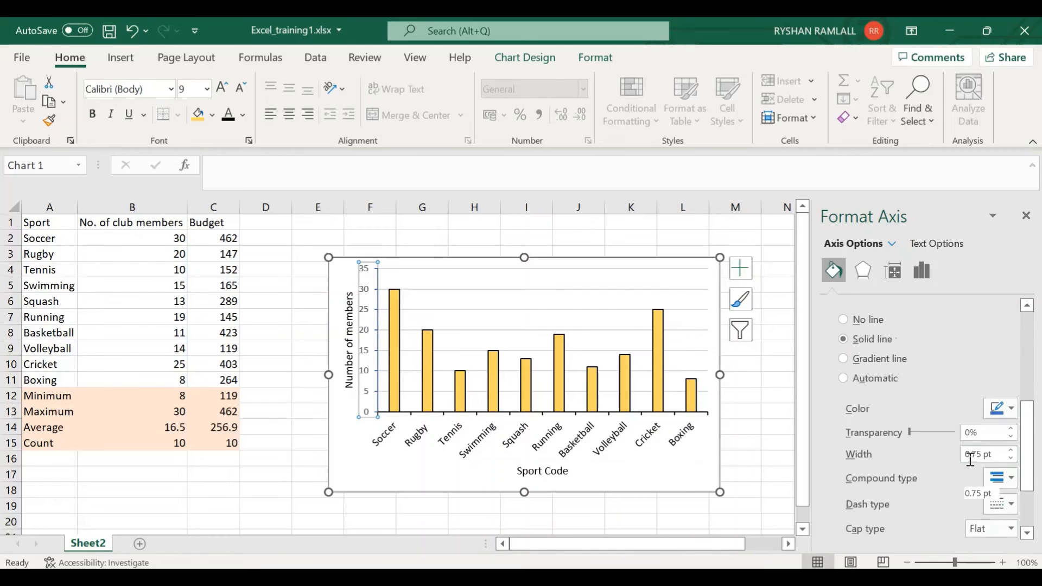
scroll(923, 429, "up", 2)
scroll(870, 399, "down", 1)
left_click(997, 449)
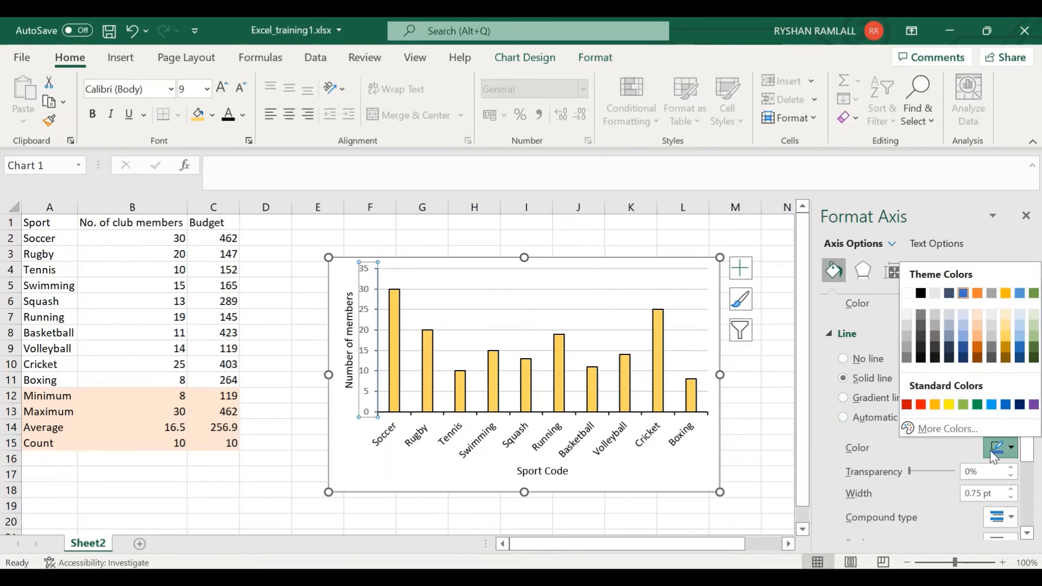
left_click(921, 296)
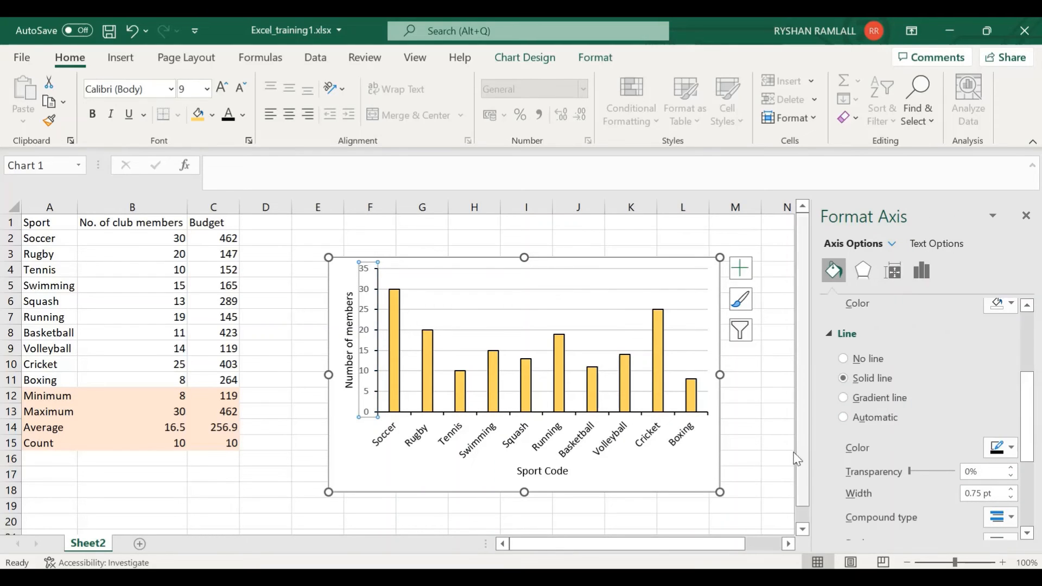
left_click(777, 458)
left_click(1025, 216)
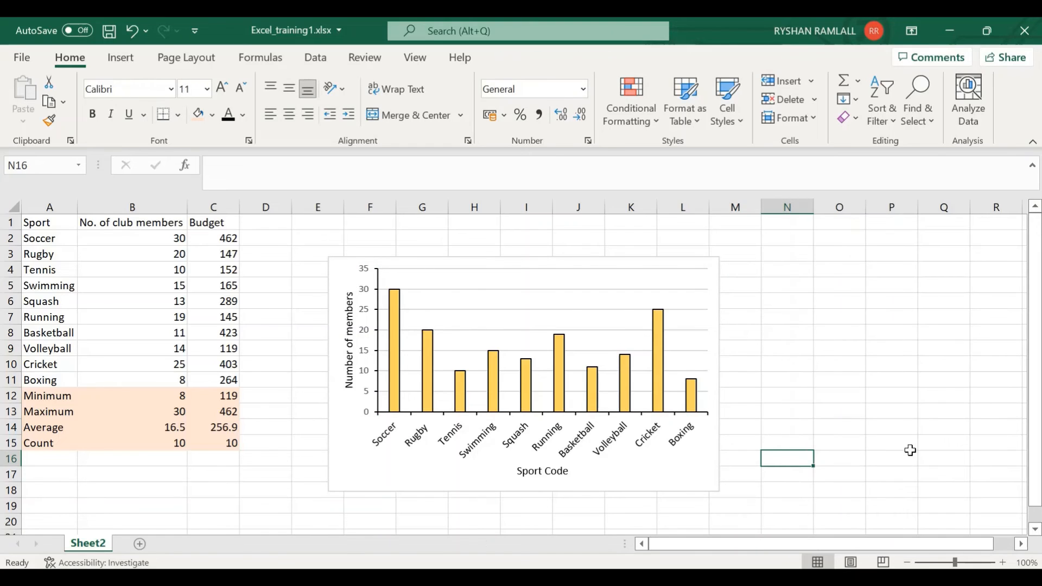
left_click(906, 445)
Copy the column chart into a new worksheet at cell F5 and move the copy over to about columns I to P.
left_click(647, 482)
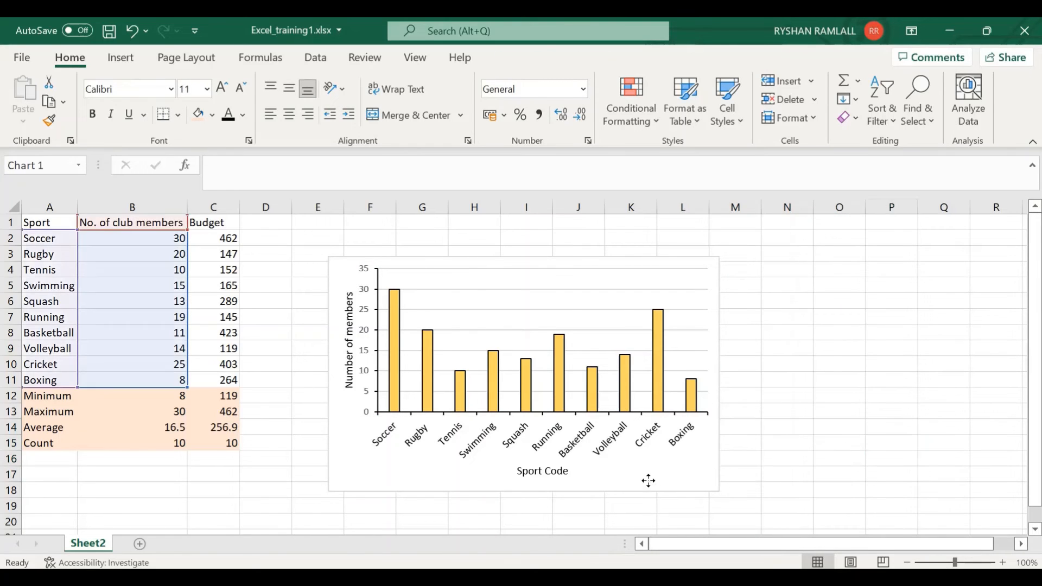
right_click(649, 481)
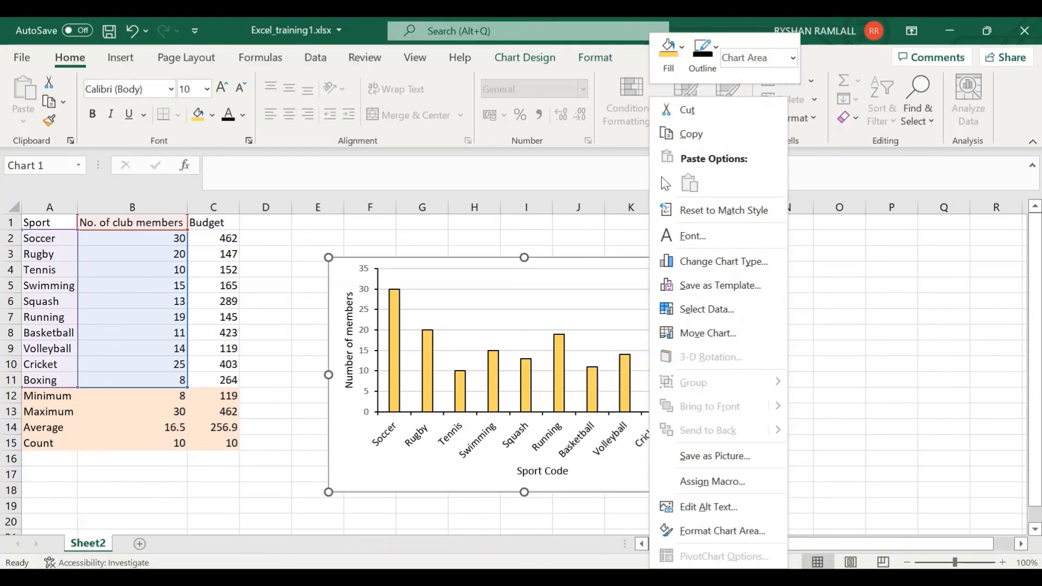
left_click(688, 134)
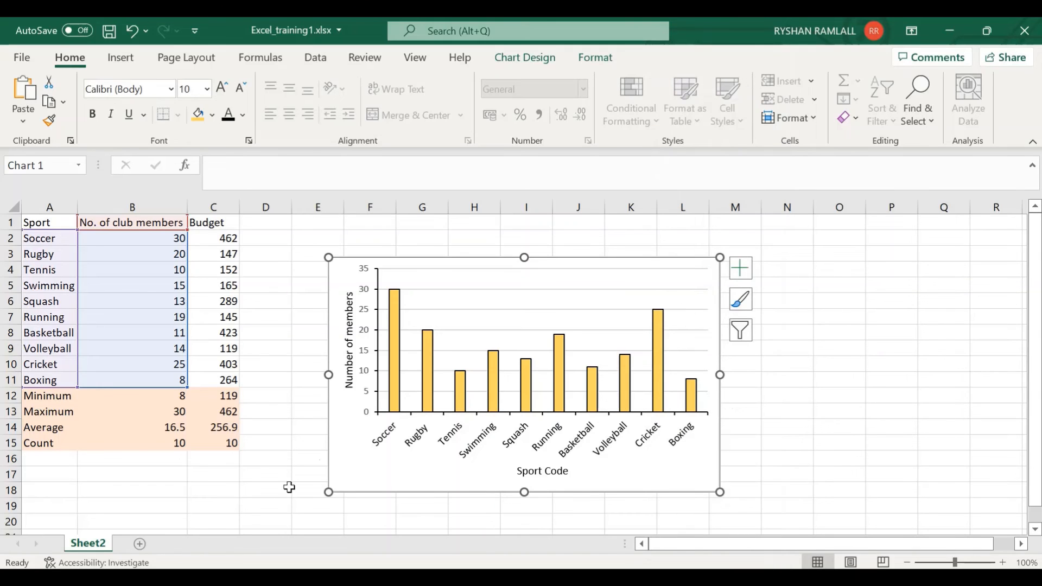
left_click(140, 544)
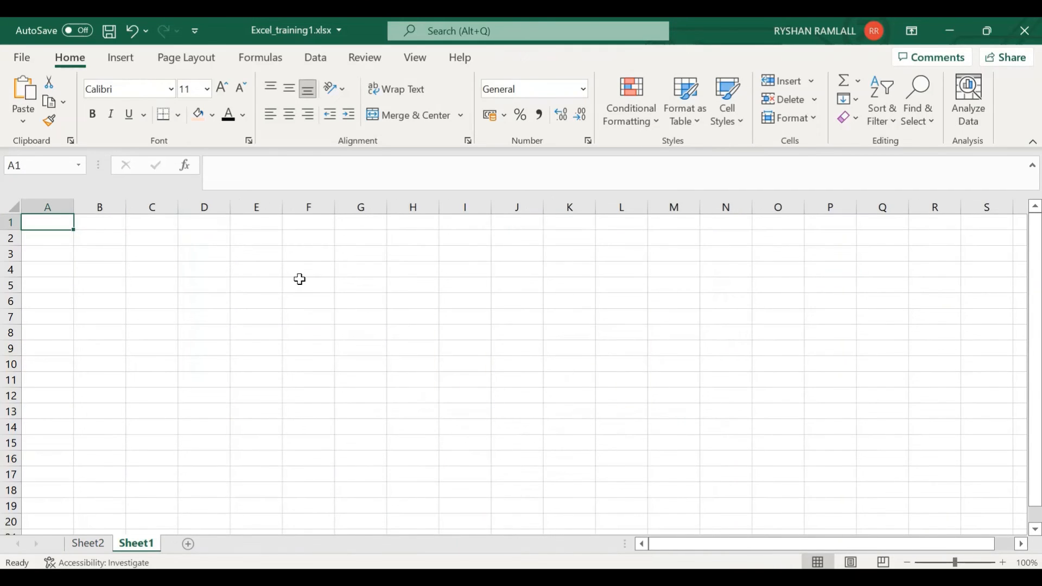
left_click(300, 280)
key("ctrl+v")
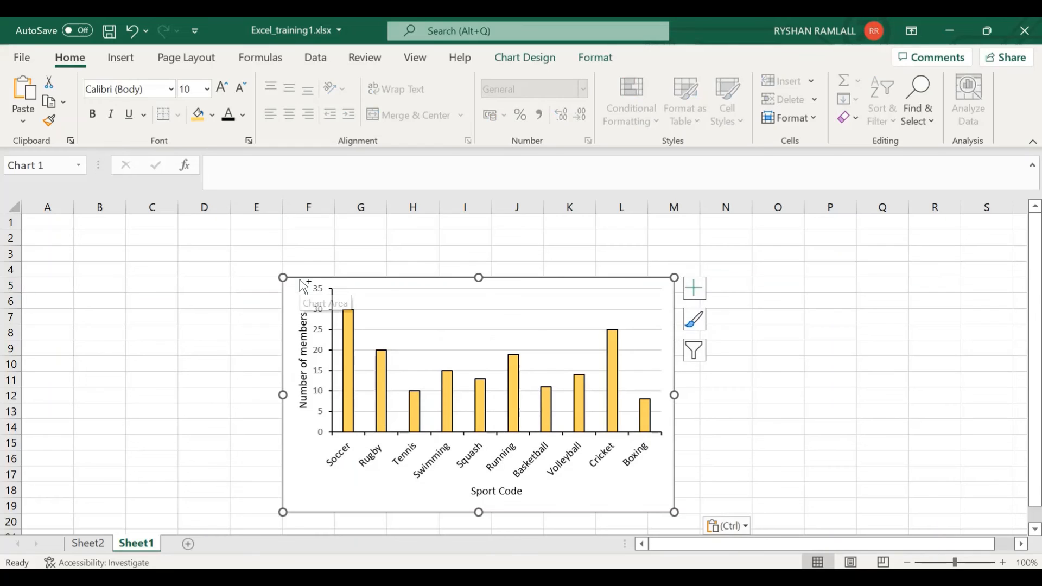
left_click(888, 479)
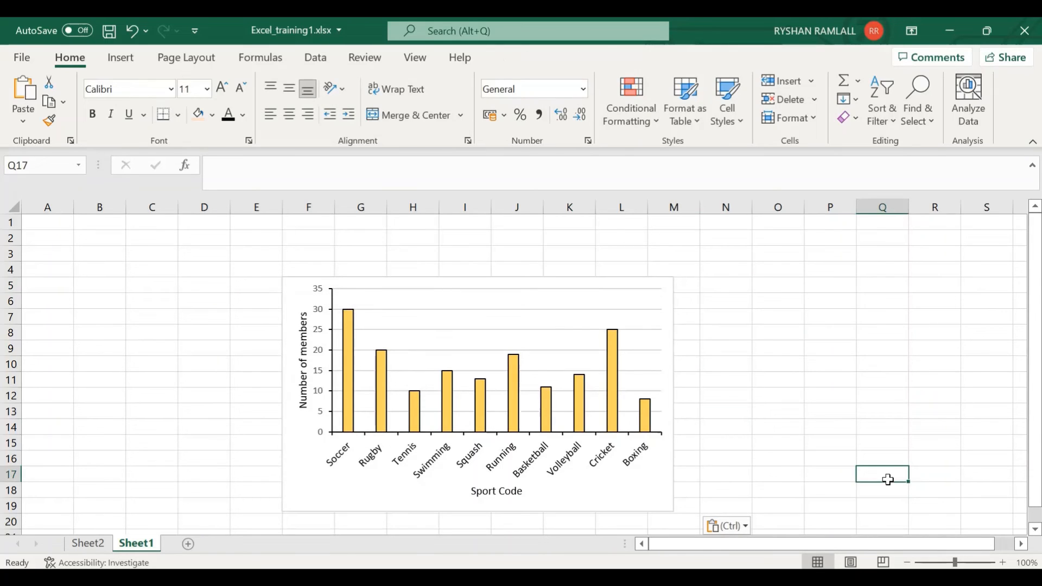
left_click_drag(662, 486, 829, 461)
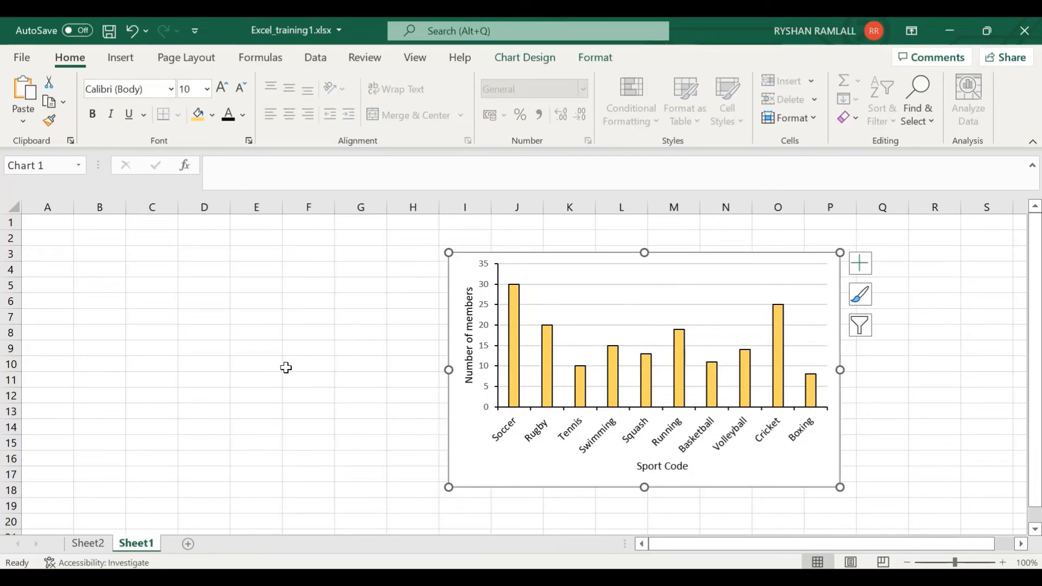
Rename the worksheet Sheet2, which holds the sports data, as "Sheet A".
left_click(74, 548)
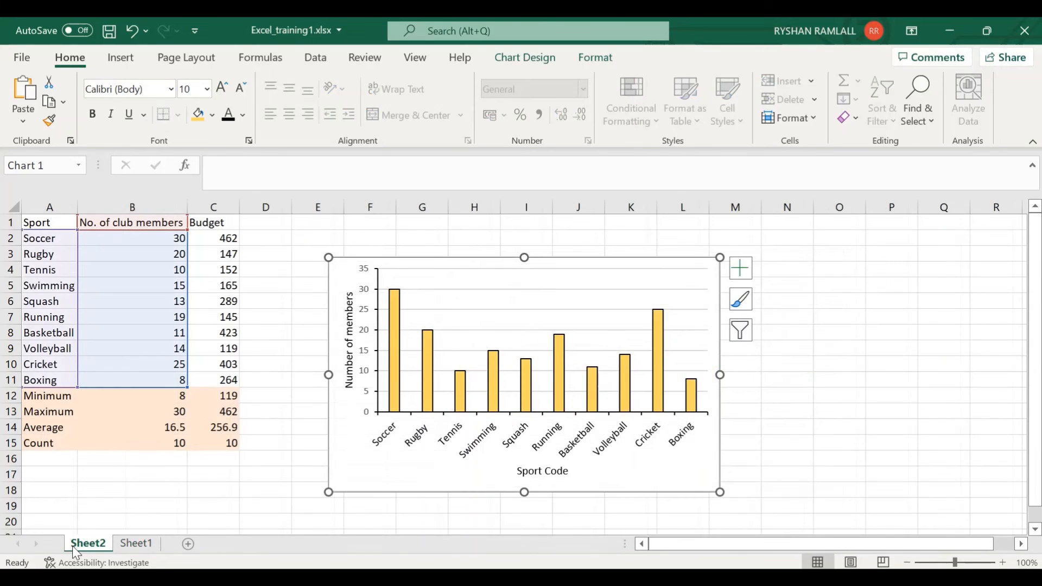
right_click(101, 549)
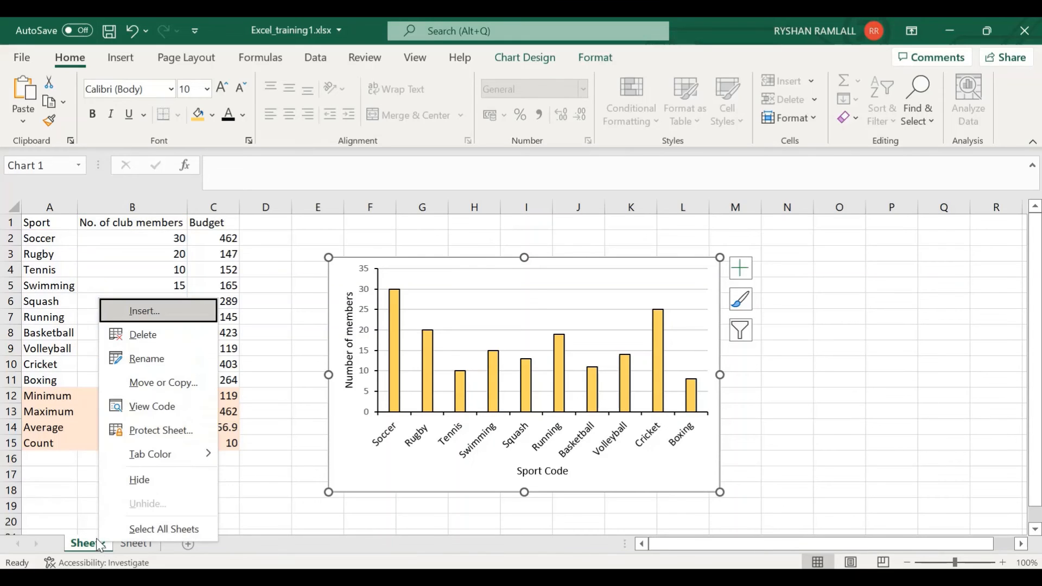
left_click(164, 361)
type("Sheet A")
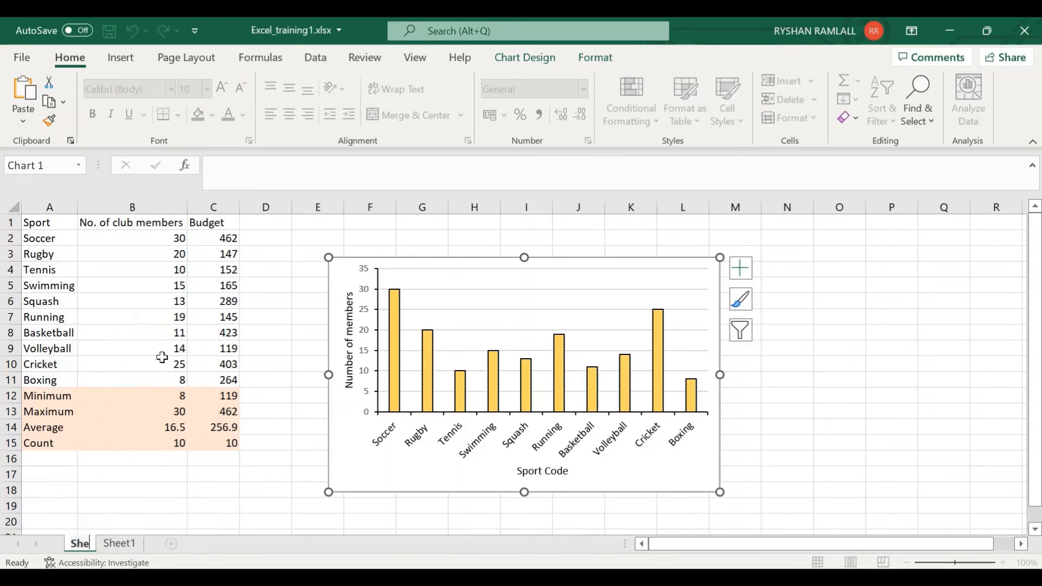
key("Return")
Rename the worksheet Sheet1, which holds the chart copy, as "Sheet B".
left_click(141, 543)
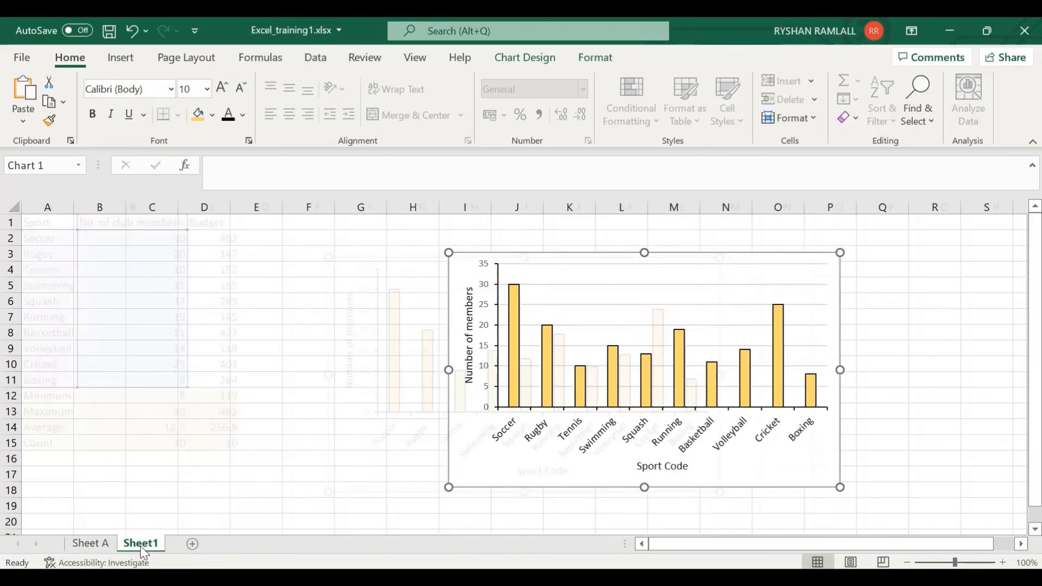
right_click(143, 544)
left_click(212, 361)
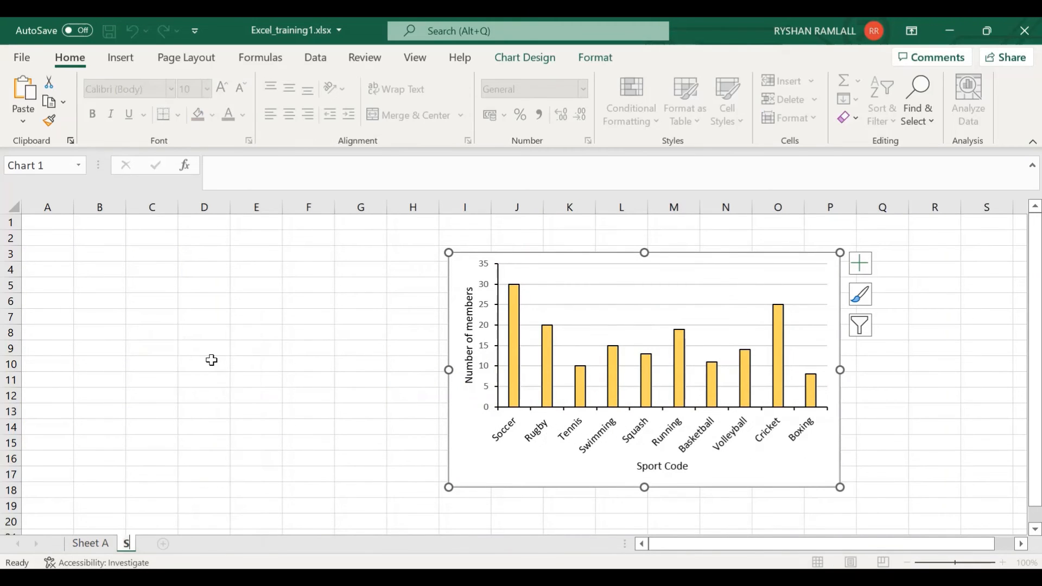
type("SheetB")
key("BackSpace")
type("B")
key("Return")
left_click(175, 296)
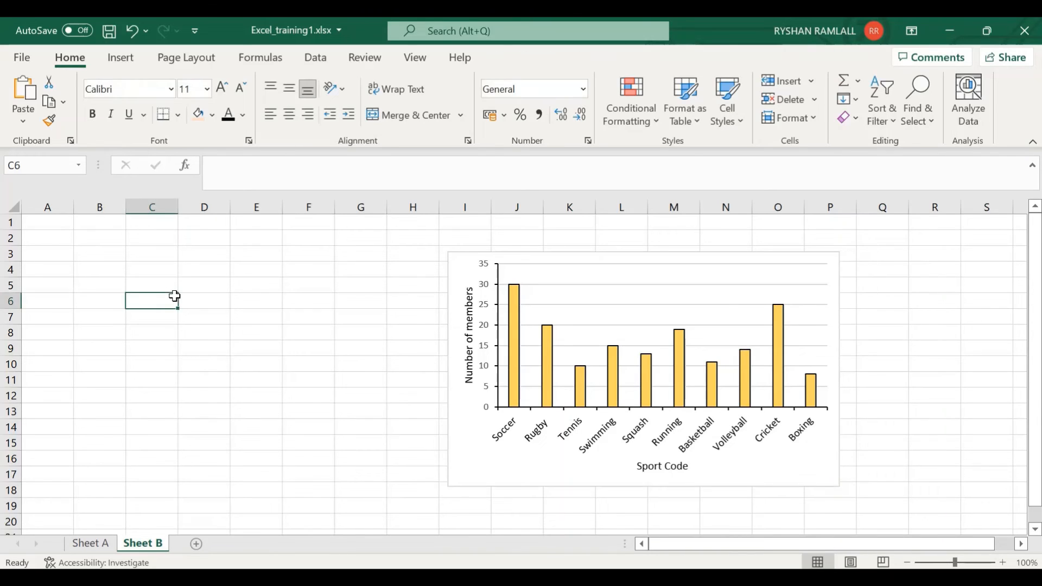
Copy the sports and club member counts in A1:B11 of Sheet A into Sheet B, starting at cell A1.
left_click(47, 223)
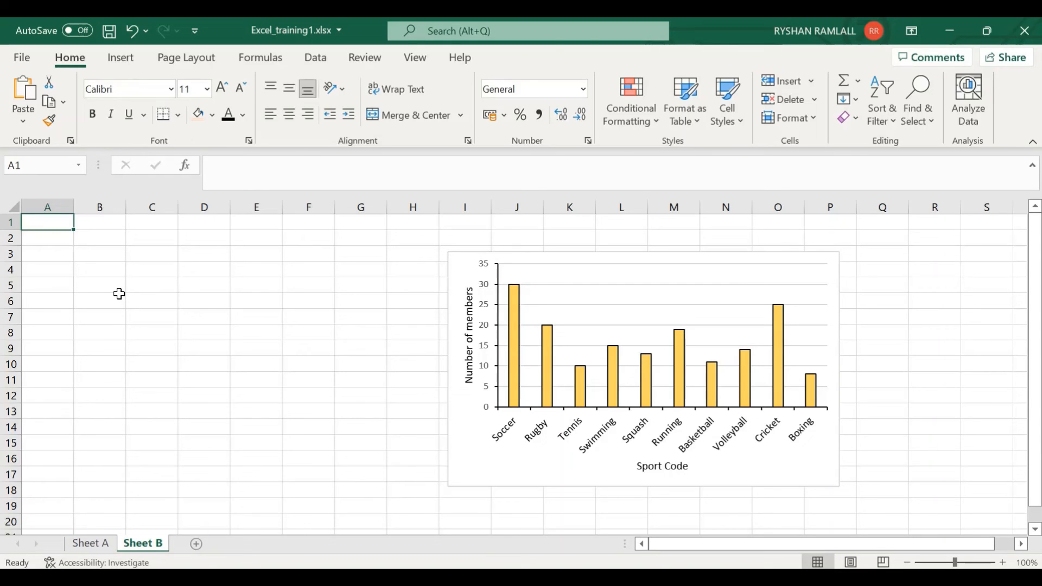
left_click(113, 540)
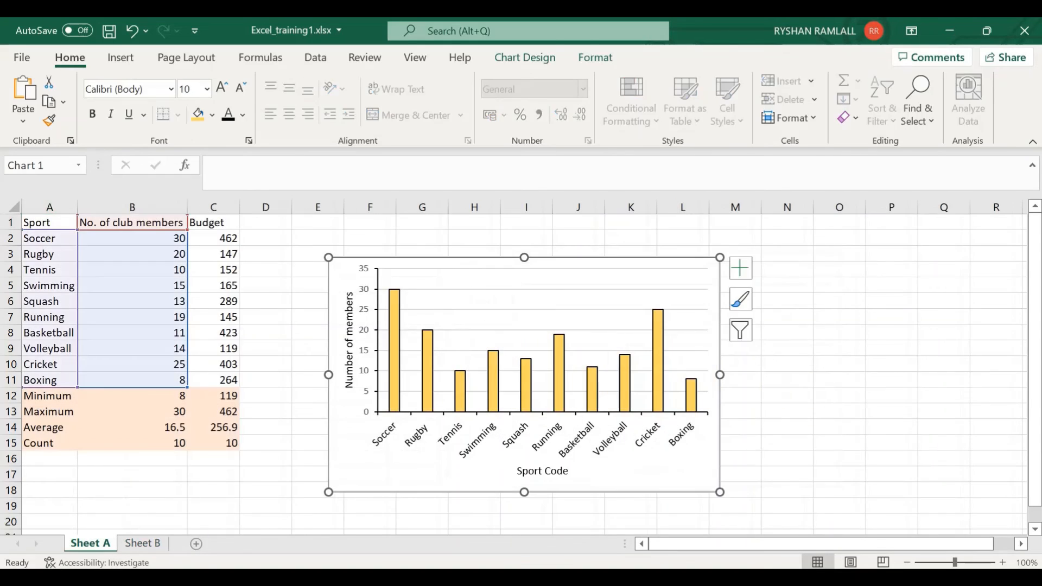
left_click(208, 473)
left_click_drag(52, 223, 155, 373)
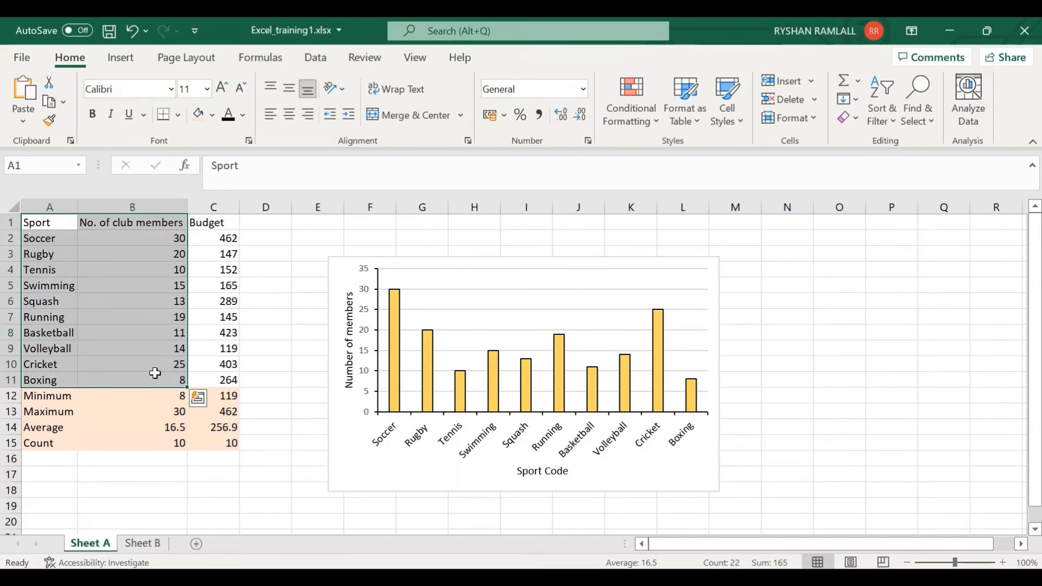
right_click(155, 374)
left_click(219, 110)
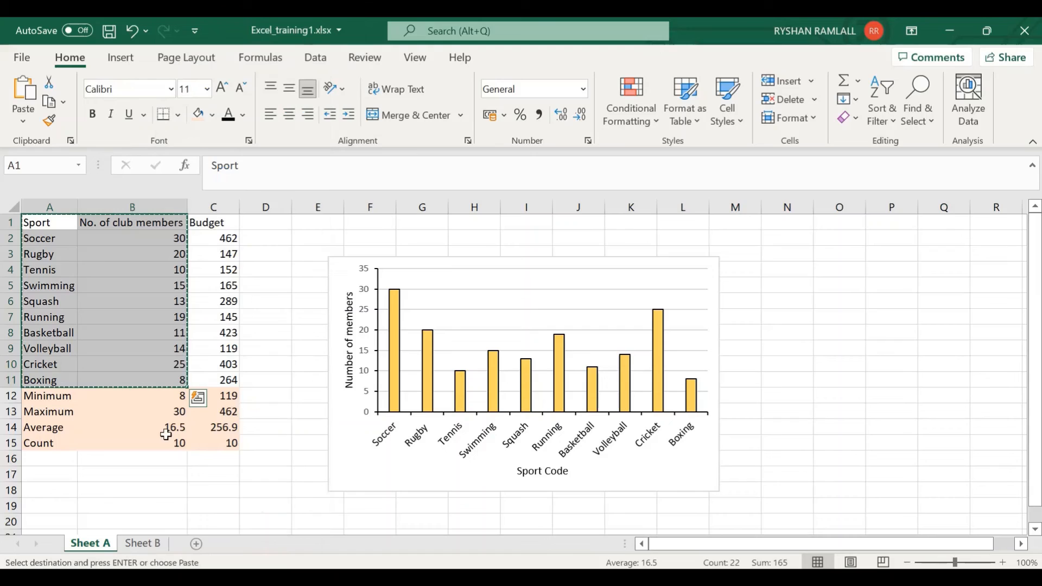
left_click(142, 543)
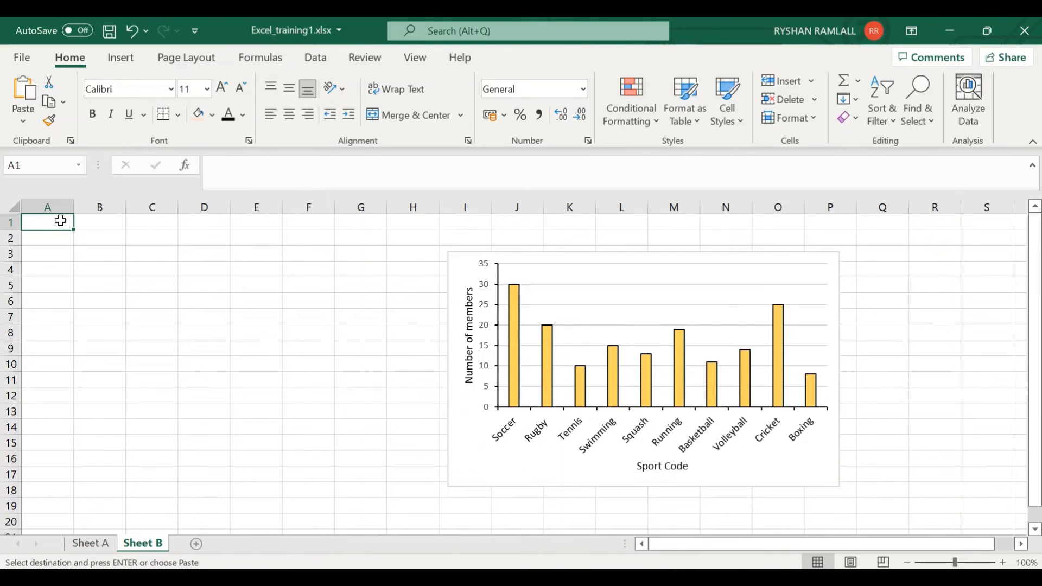
key("ctrl+v")
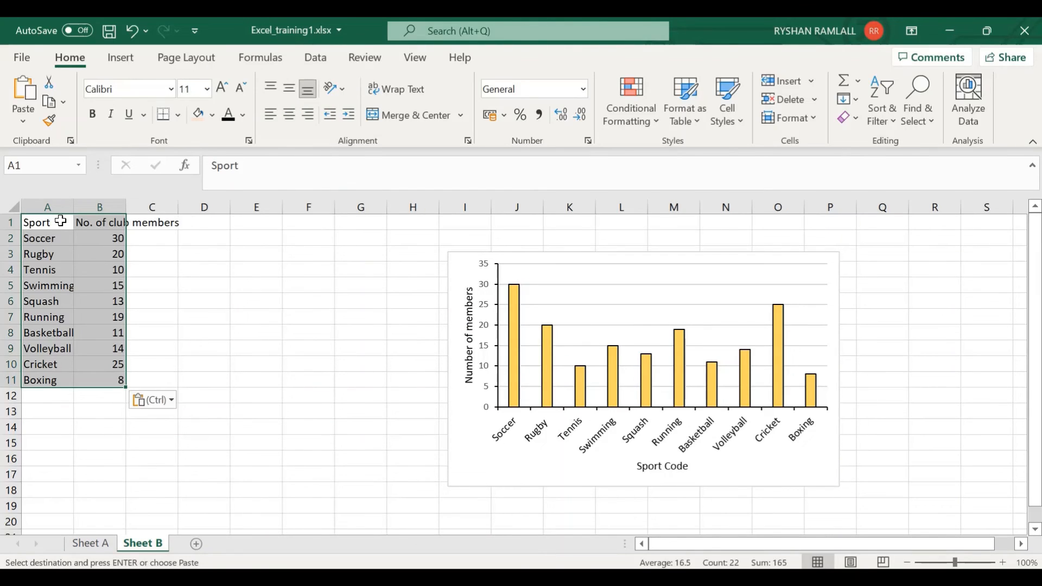
Auto-fit the widths of columns B and A on Sheet B to their contents.
left_click(193, 295)
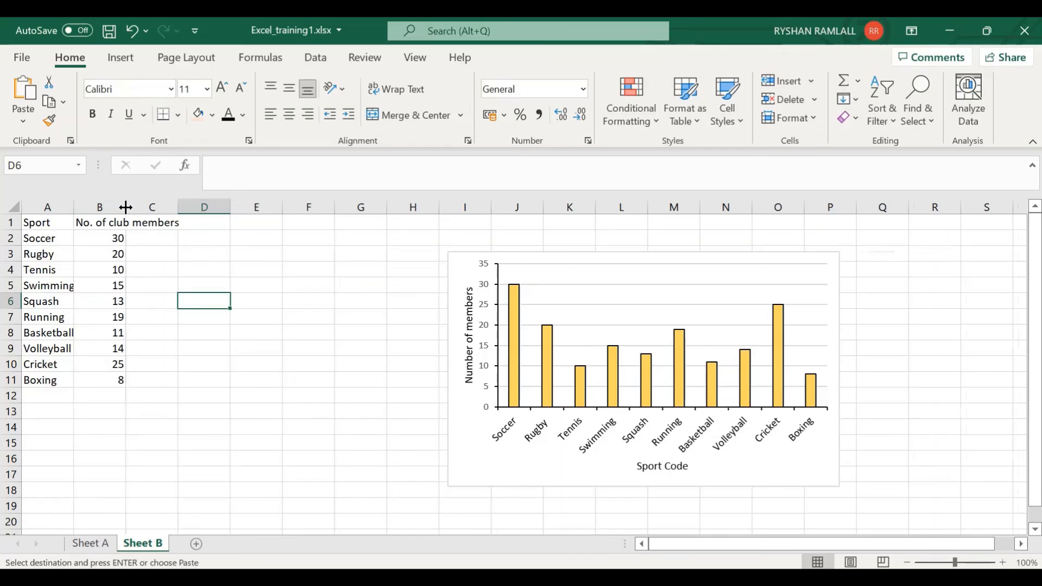
double_click(126, 207)
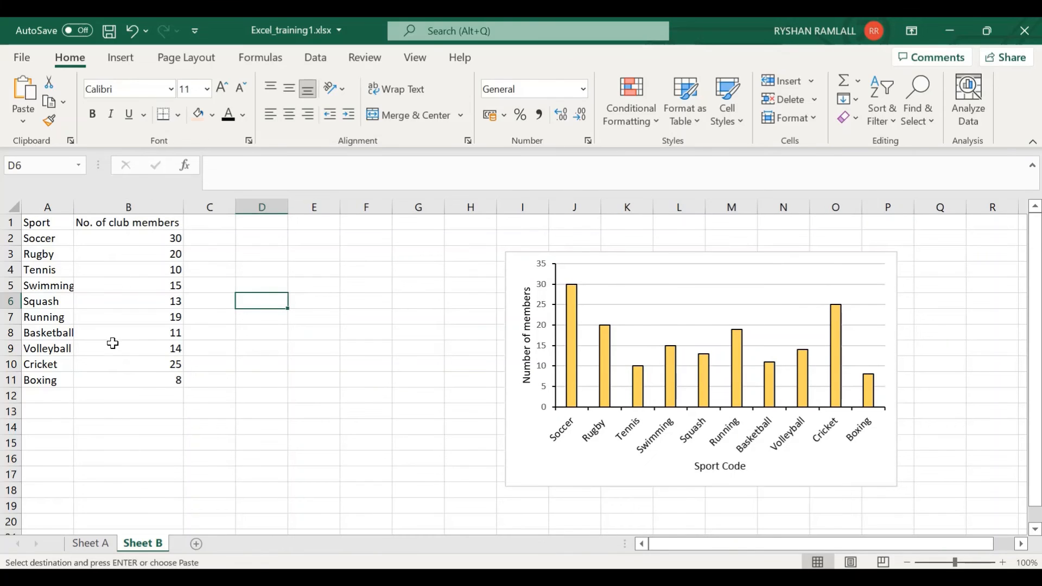
double_click(76, 208)
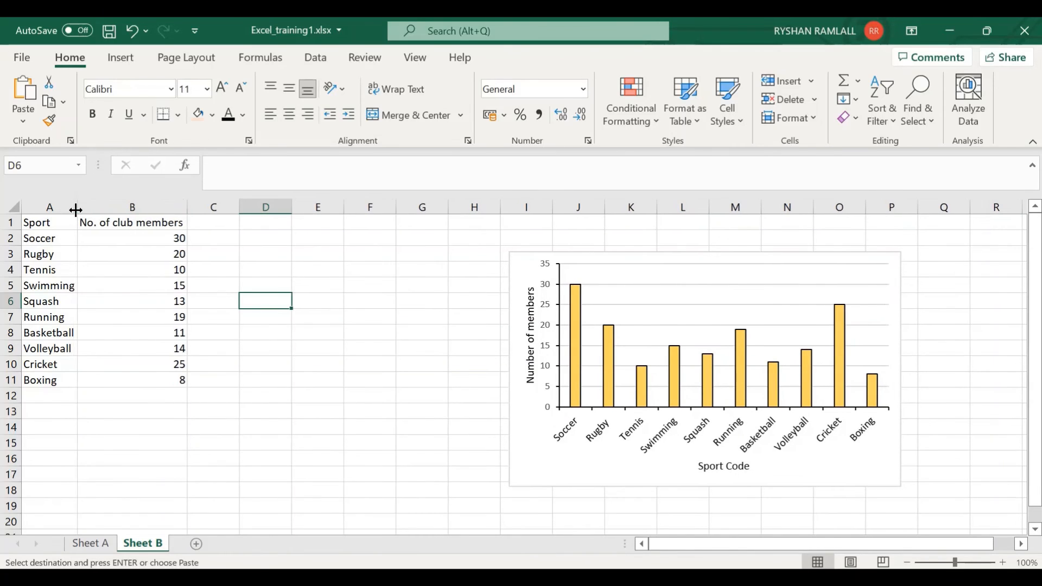
left_click(132, 375)
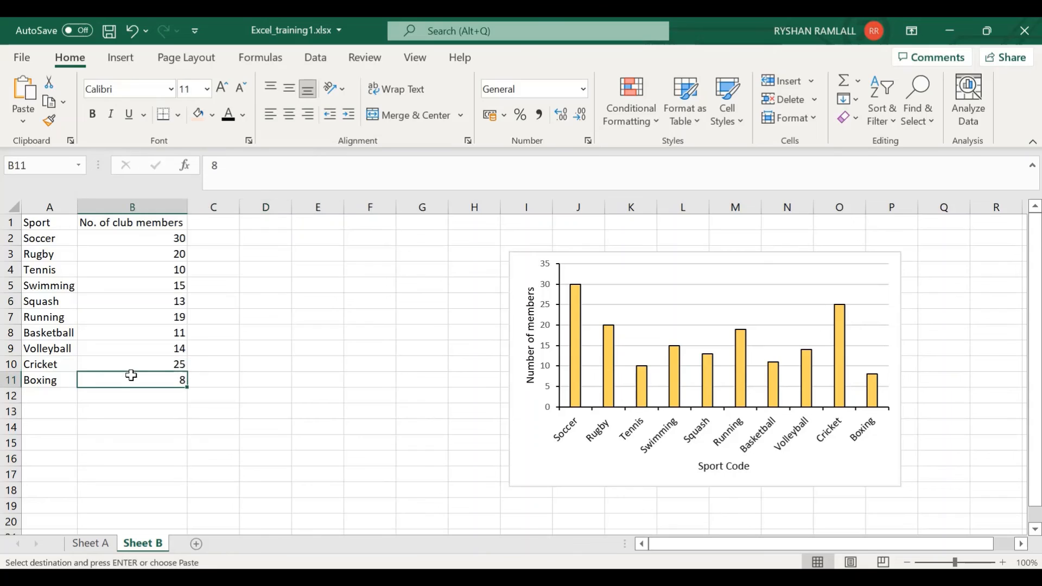
left_click(267, 428)
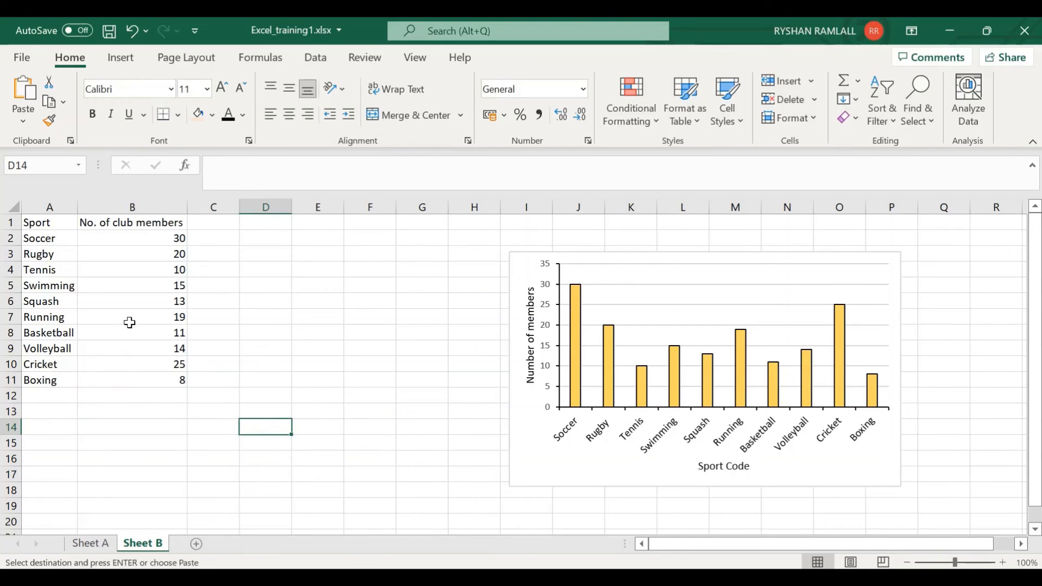
Extend the header in B1 of Sheet B to "No. of club members School 2" and auto-fit column B.
left_click(90, 543)
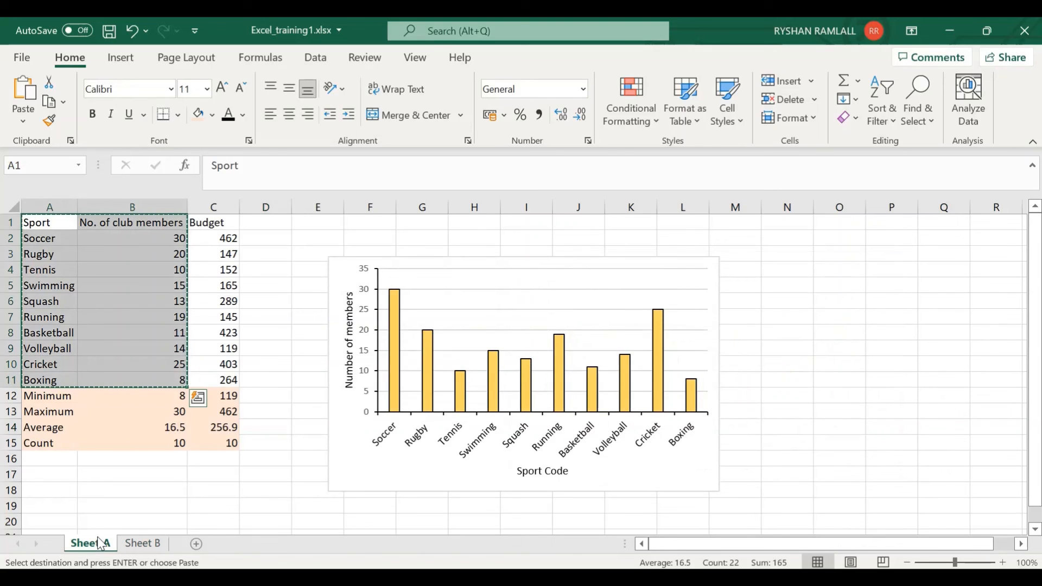
left_click(145, 543)
left_click(148, 411)
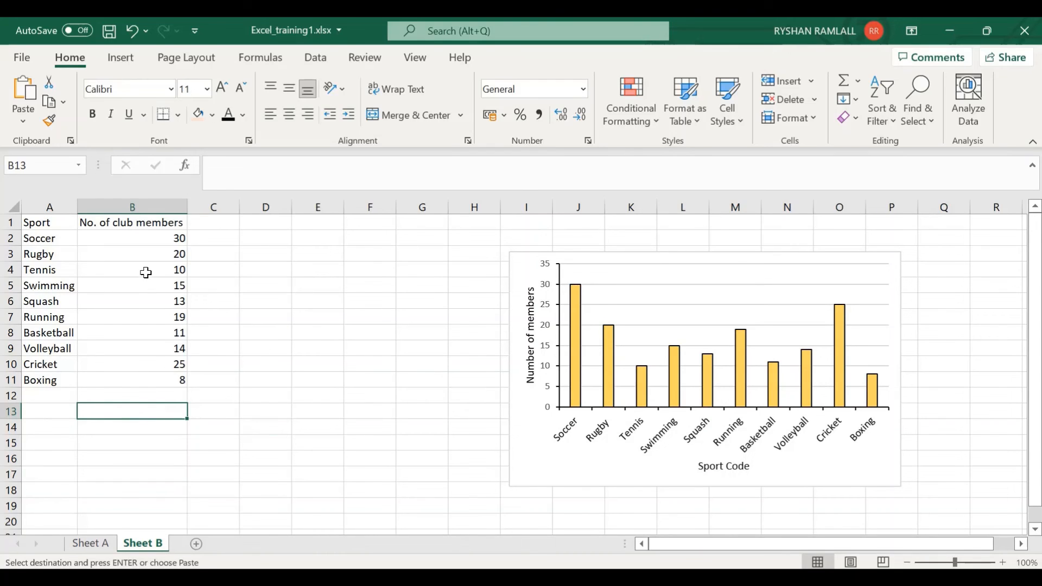
left_click(154, 223)
left_click(347, 169)
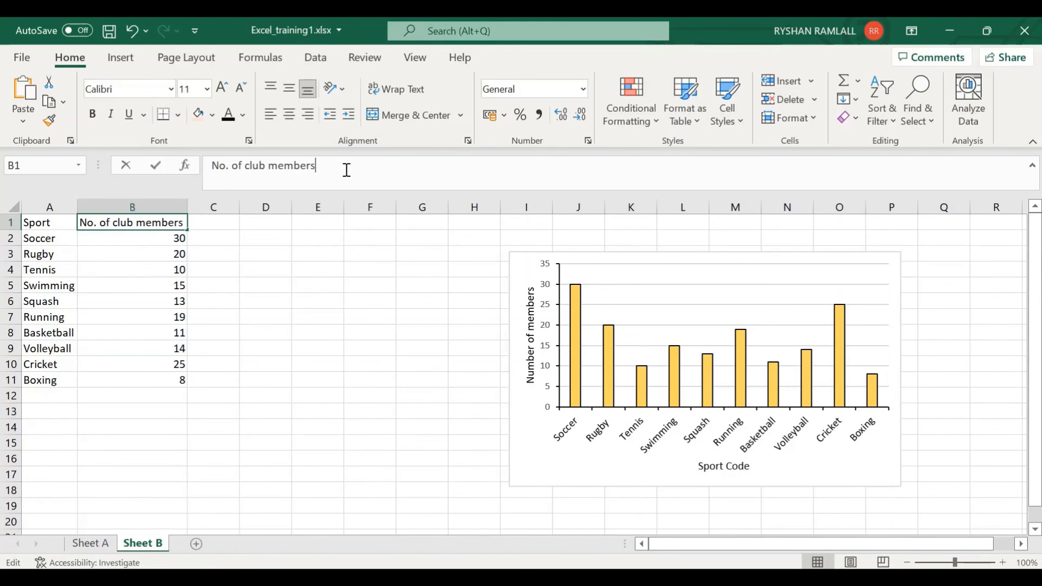
type("School")
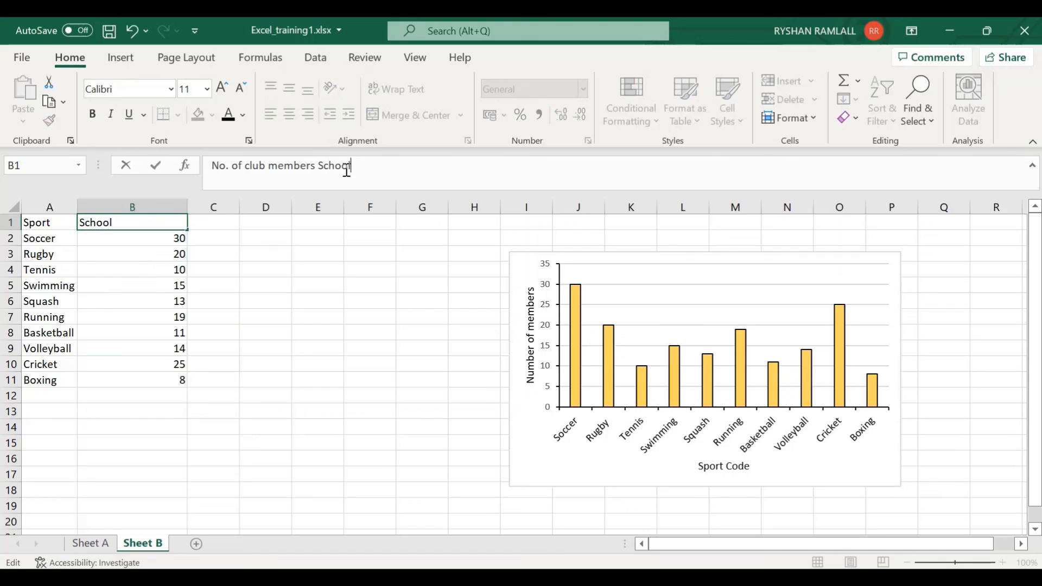
type(" 2")
key("Return")
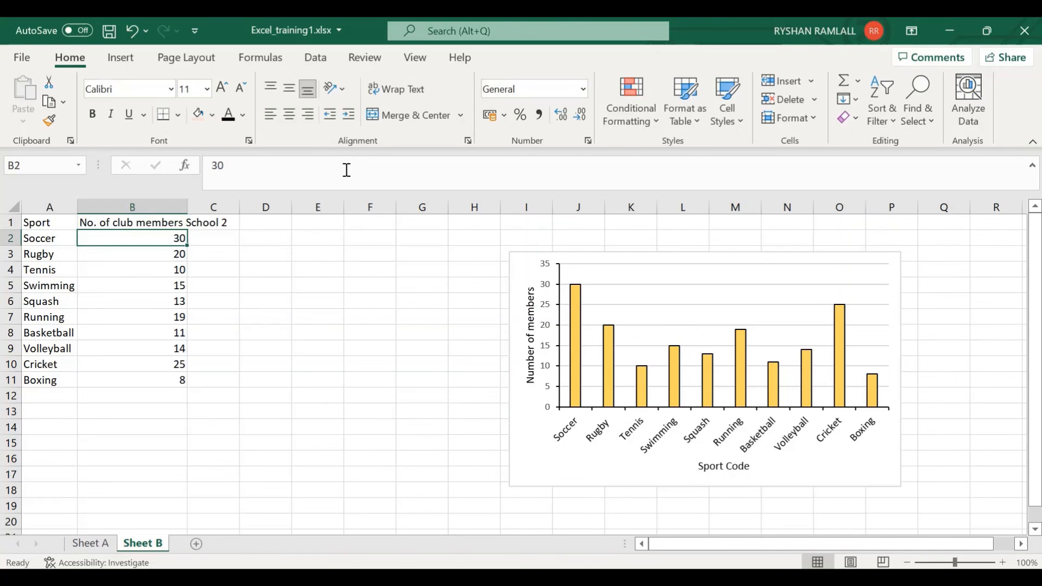
double_click(187, 206)
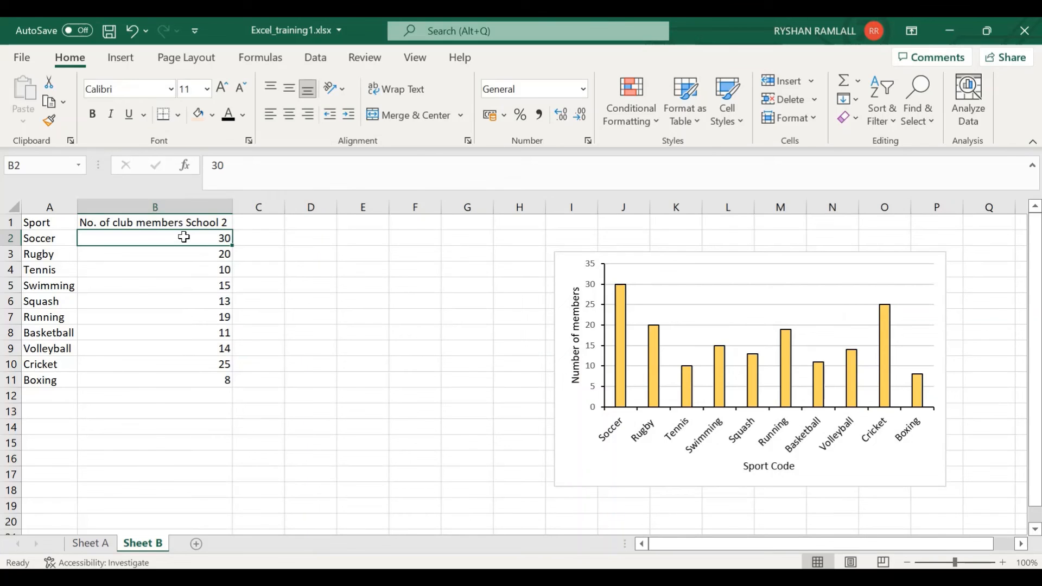
Set the School 2 member counts to 40 for Soccer, 60 for Tennis and 70 for Squash.
type("40")
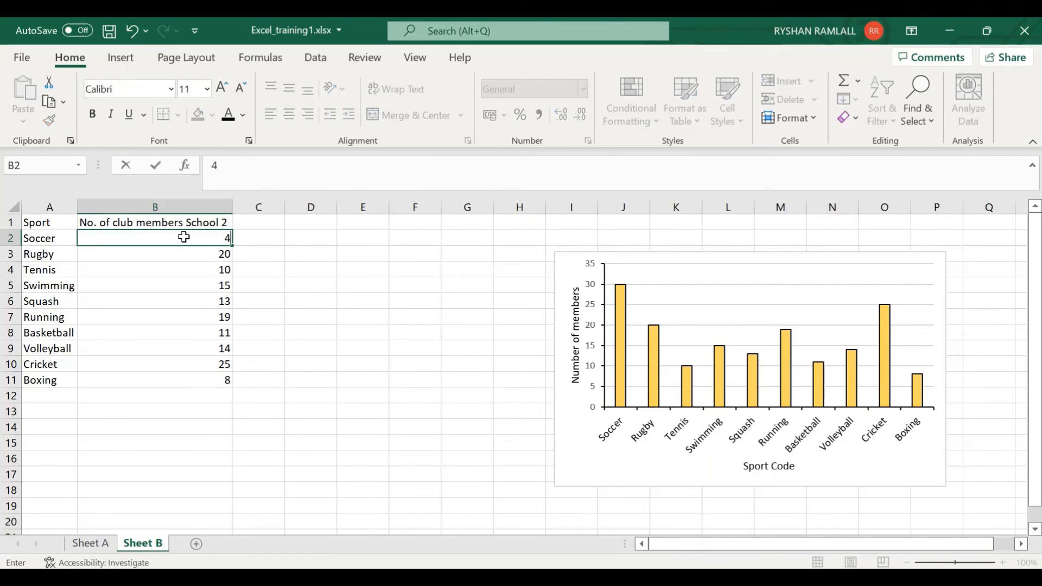
key("Return")
key("Return")
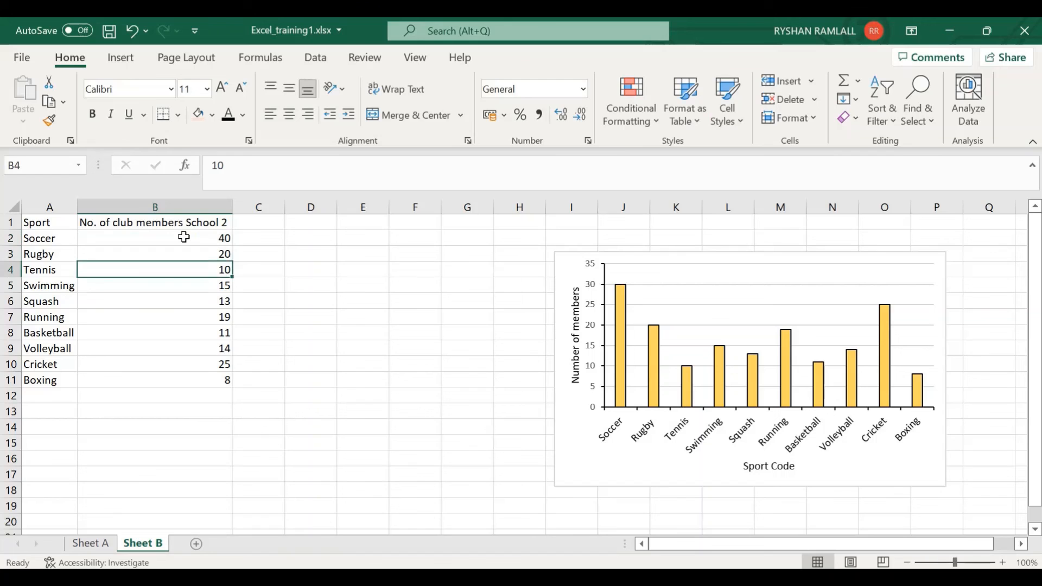
type("6")
key("Return")
key("Return")
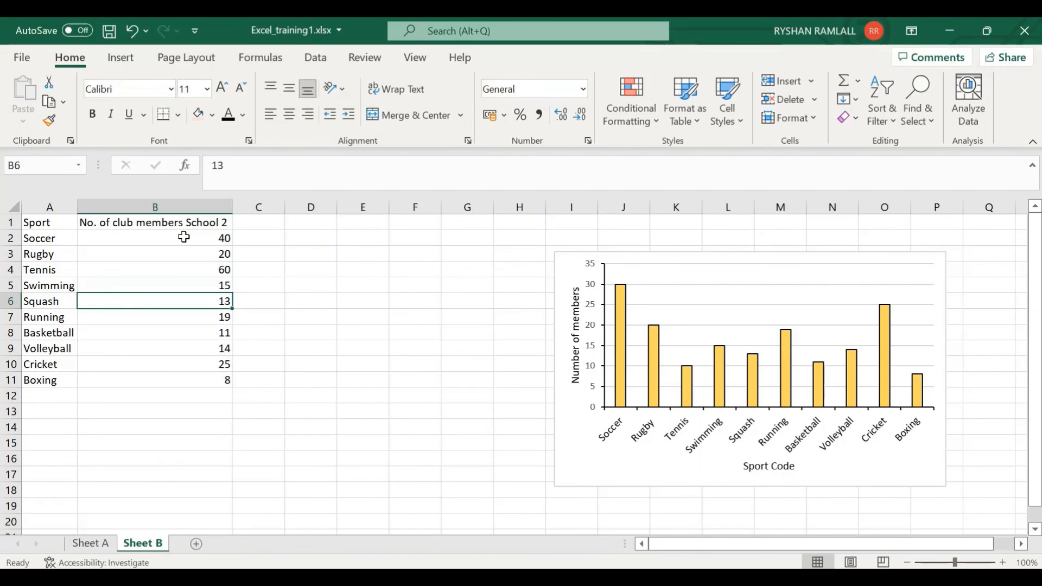
type("70")
key("Return")
Set the School 2 member counts to 90 for Volleyball and 15 for Boxing.
key("Return")
key("Return")
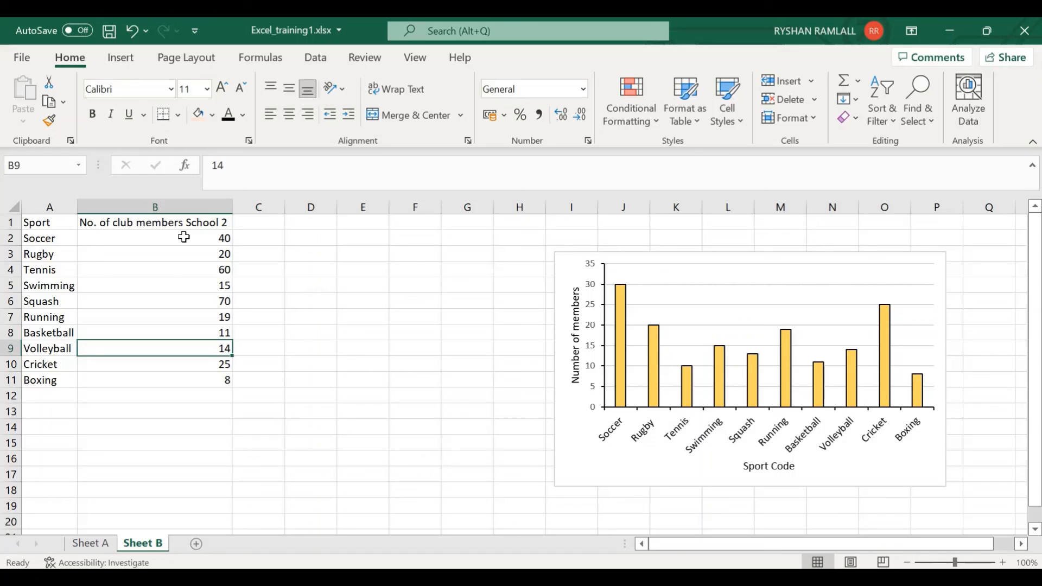
type("90")
key("Return")
key("Return")
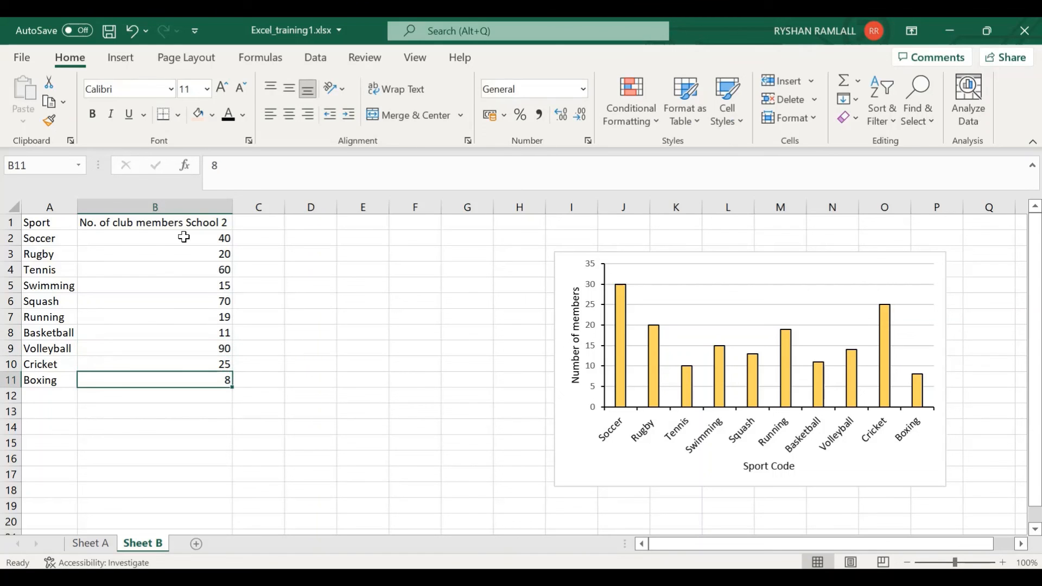
type("15")
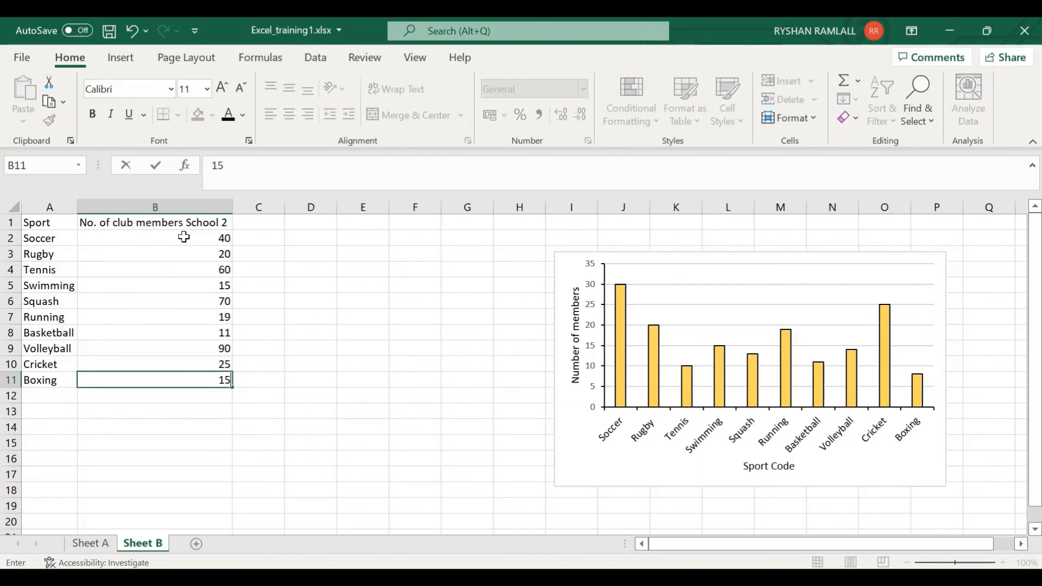
key("Return")
left_click(358, 425)
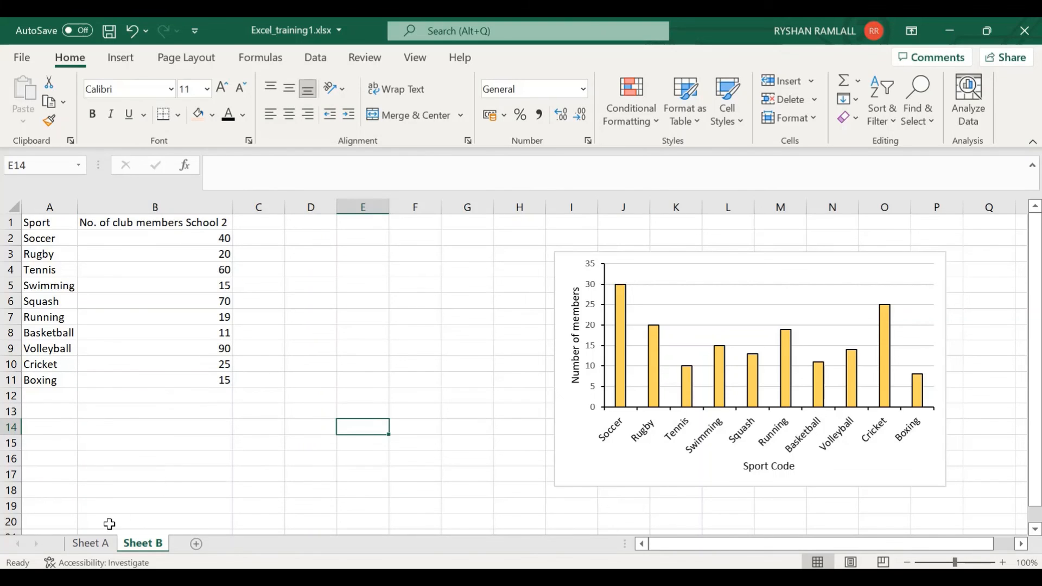
Add the header "Total Club members in district" in cell D1 of Sheet A and auto-fit column D.
left_click(106, 548)
left_click(264, 473)
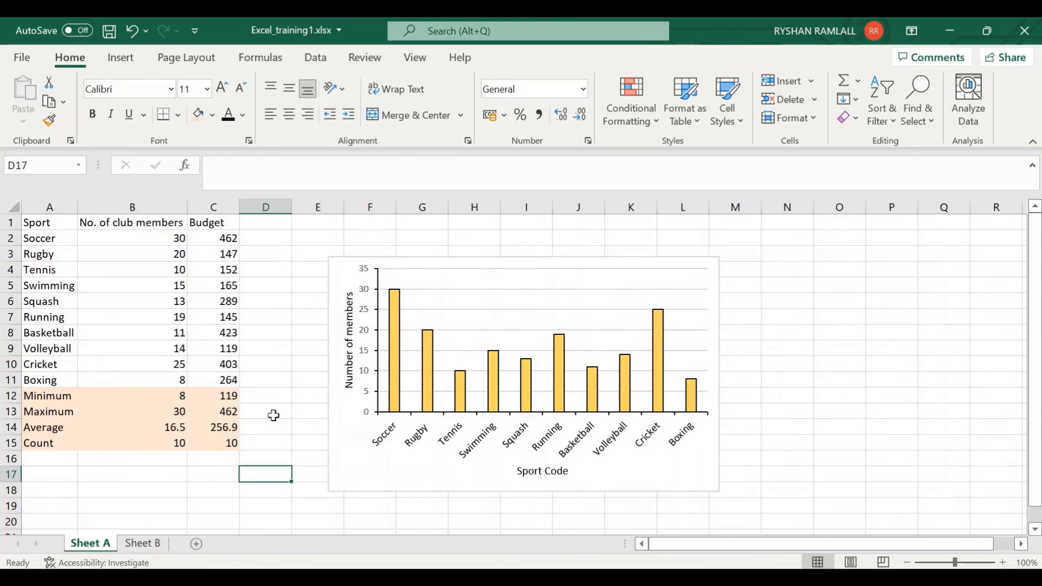
left_click(281, 227)
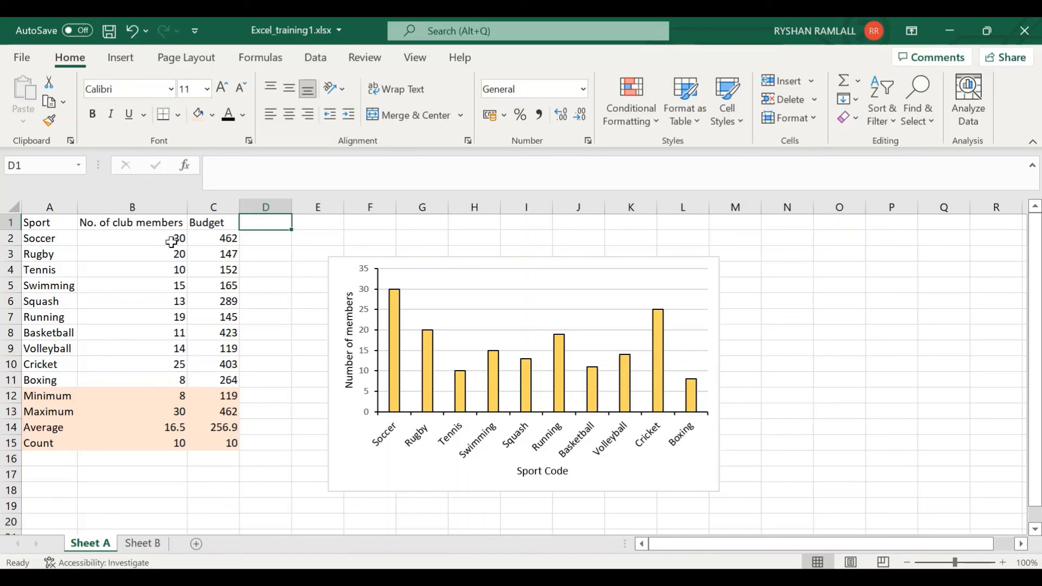
type("To")
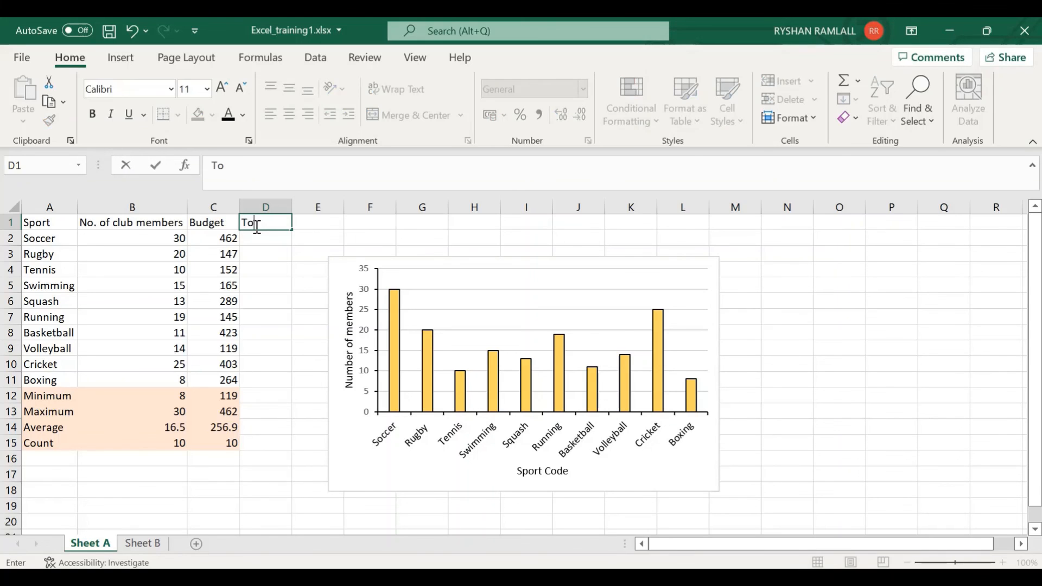
type("tal Club membe")
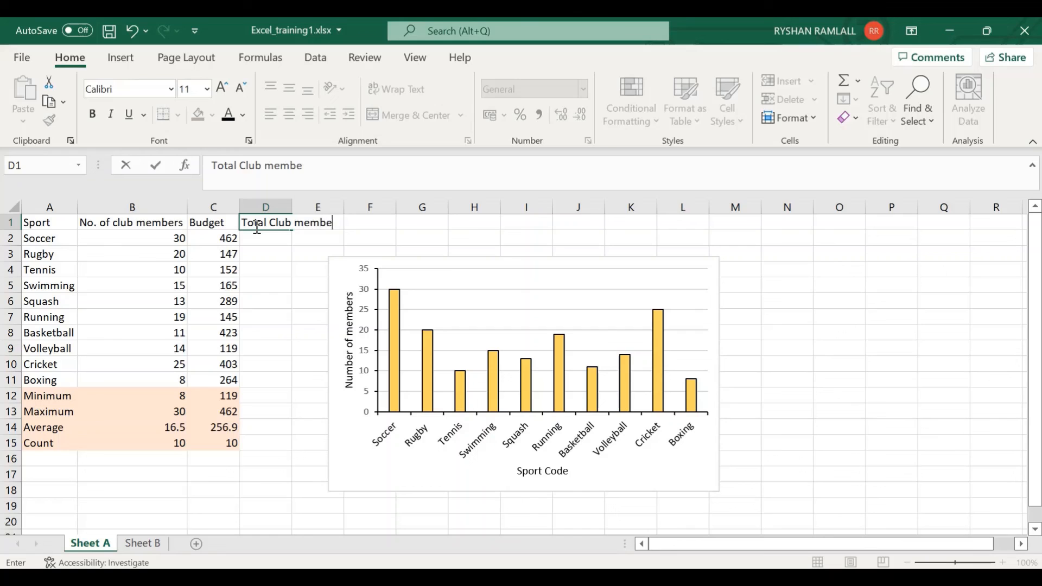
type("rs in district")
key("Return")
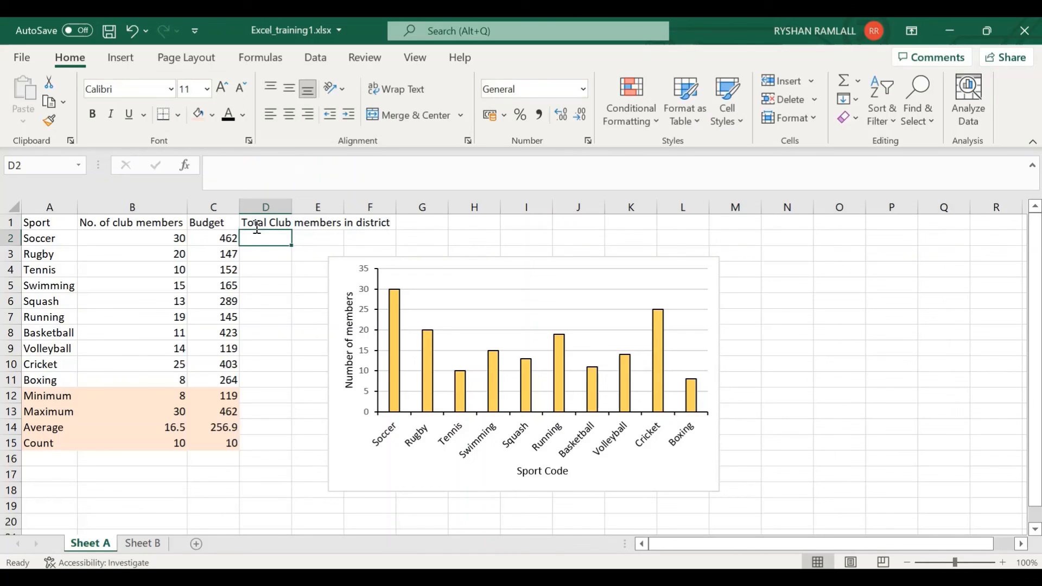
double_click(291, 207)
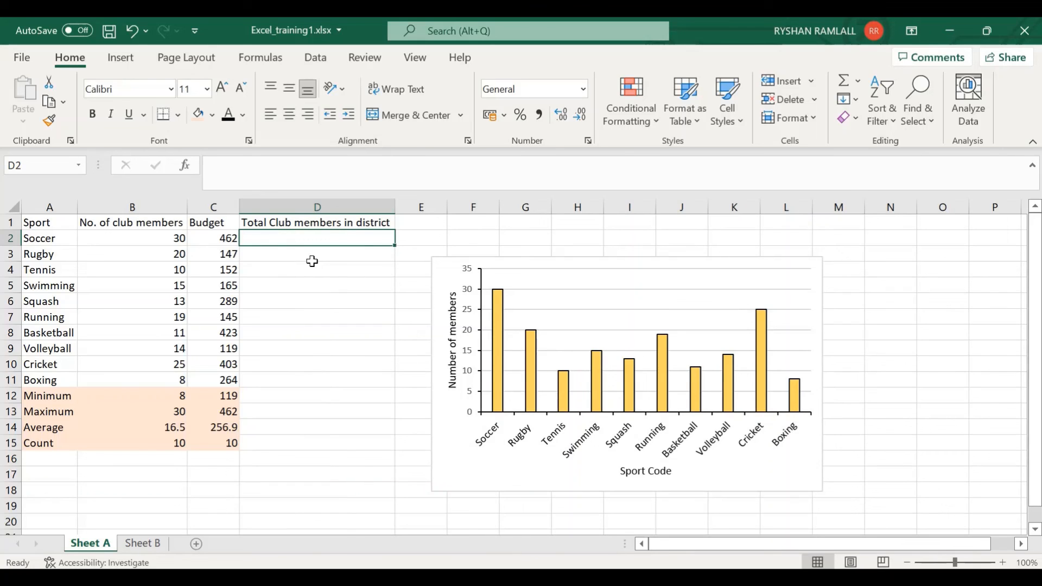
Enter the formula =B2+'Sheet B'!B2 in cell D2 of Sheet A to total the Soccer members of both schools.
type("=")
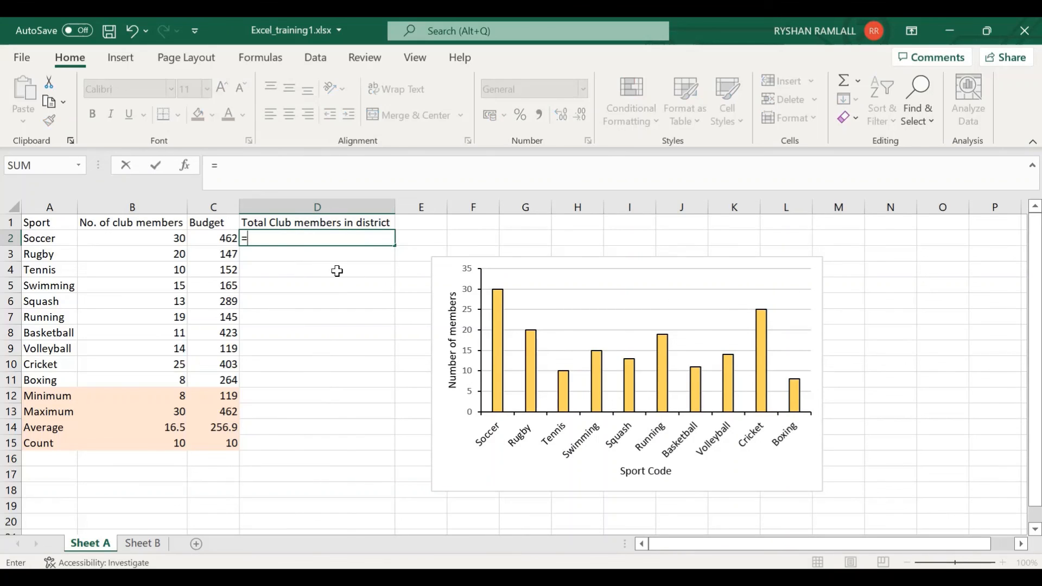
left_click(157, 239)
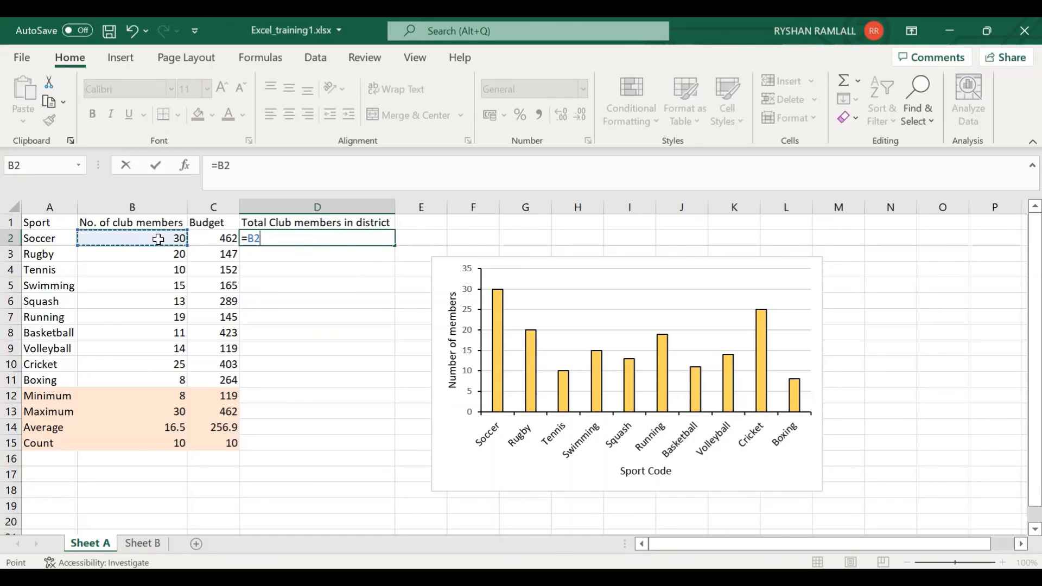
type("+")
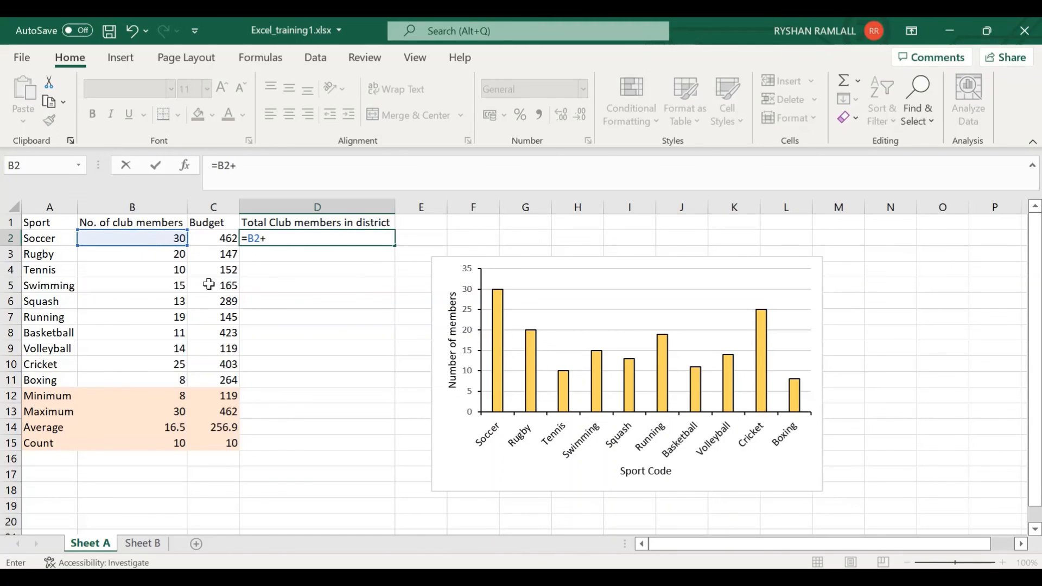
left_click(152, 543)
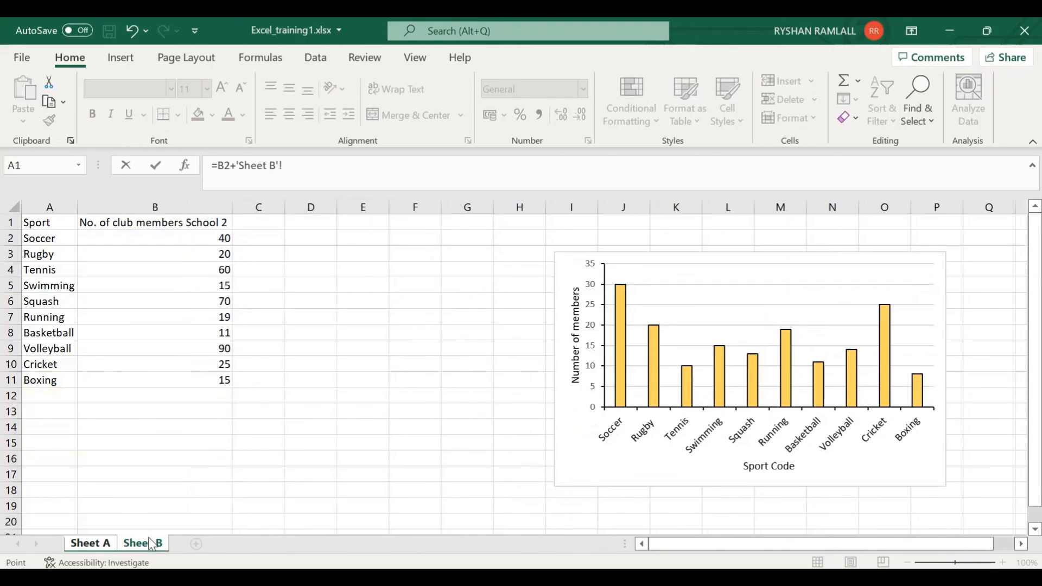
left_click(220, 237)
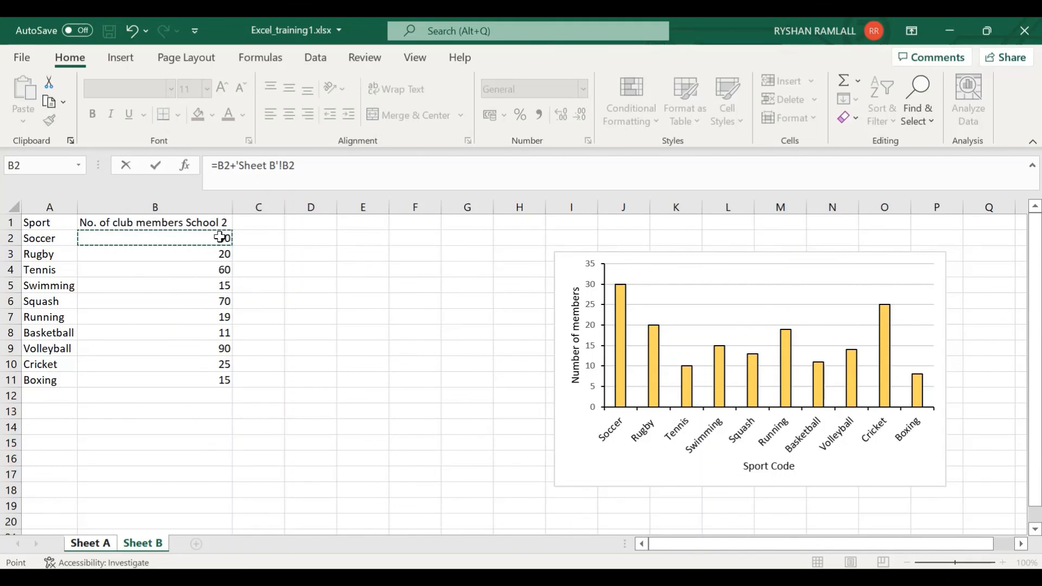
key("Return")
Fill the district total formula from D2 down to D11 for all the remaining sports.
left_click(378, 243)
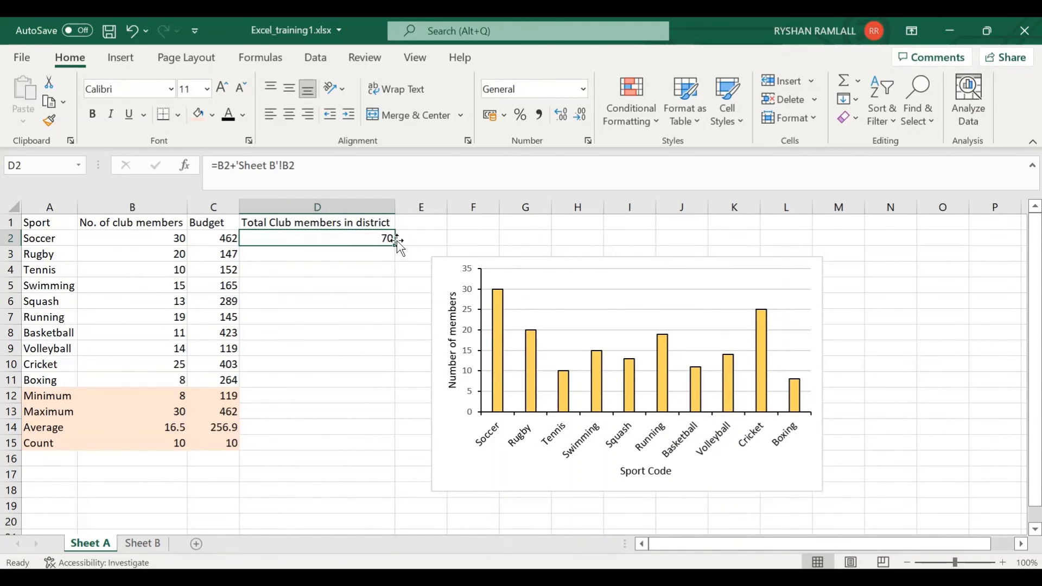
left_click_drag(394, 245, 396, 390)
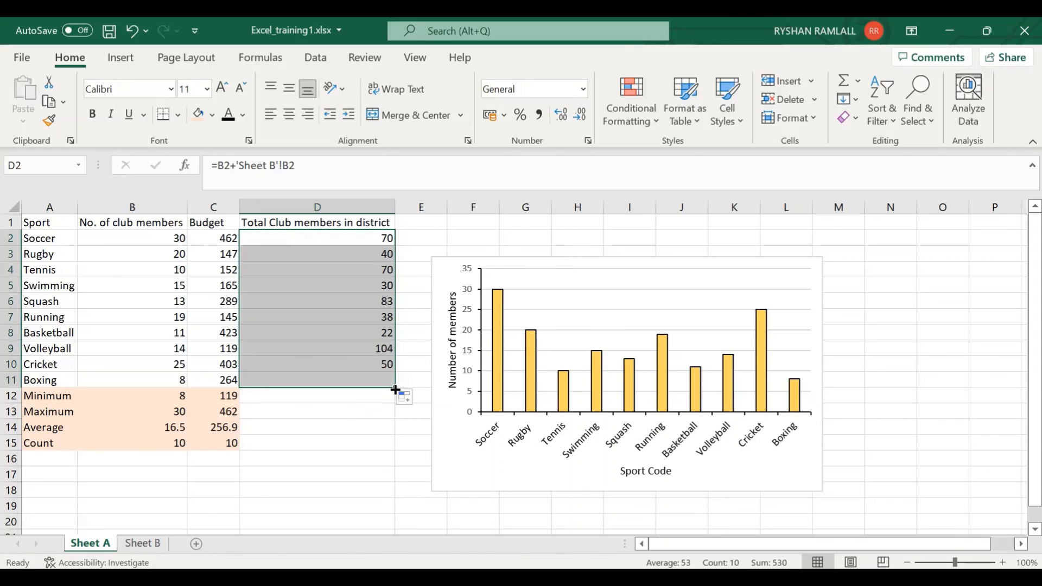
left_click(365, 439)
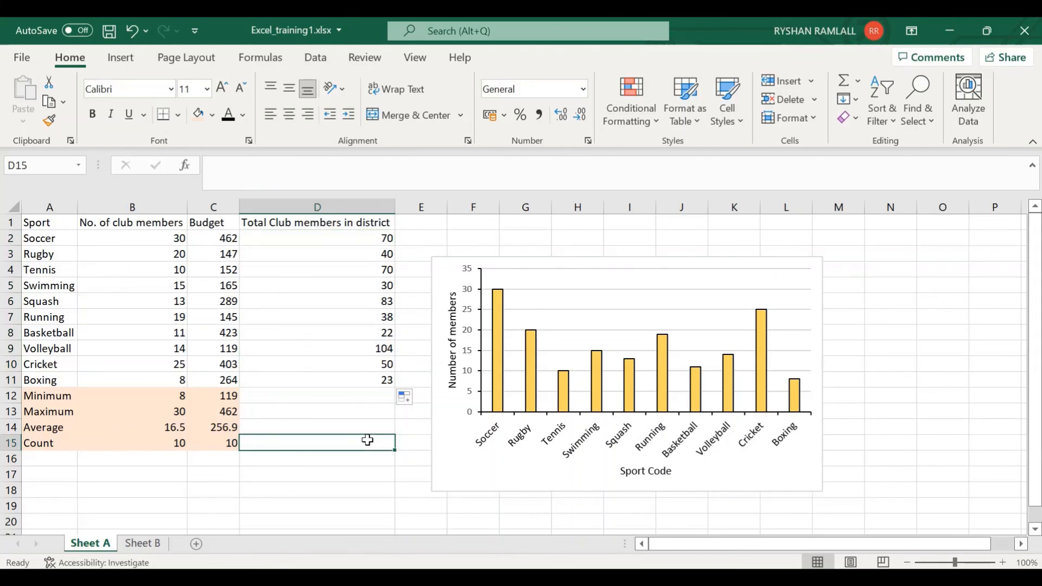
Examine the Boxing total's formula in D11 of Sheet A and compare it with the School 2 data on Sheet B.
left_click(310, 381)
left_click(386, 166)
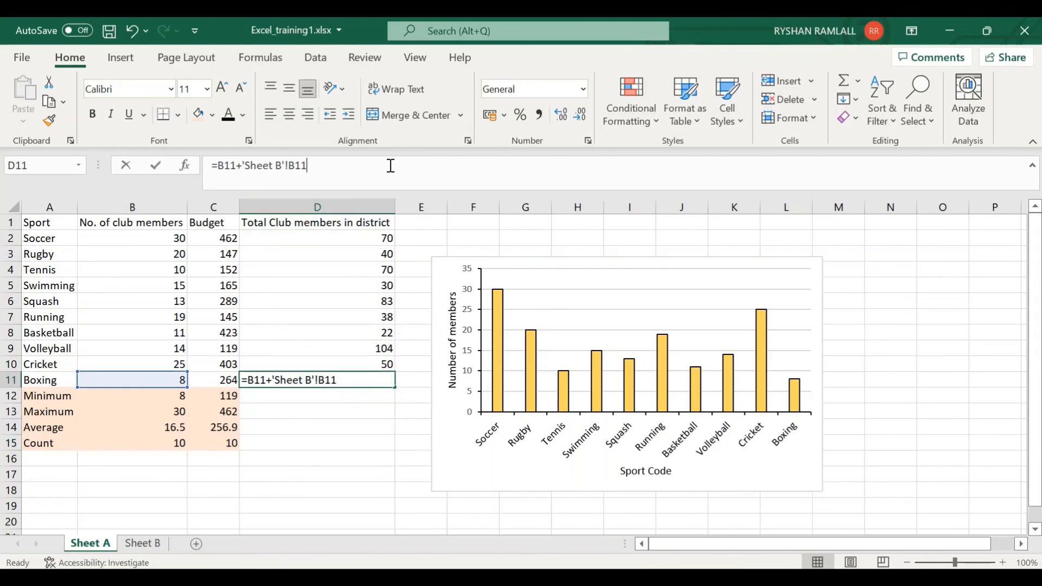
left_click(143, 543)
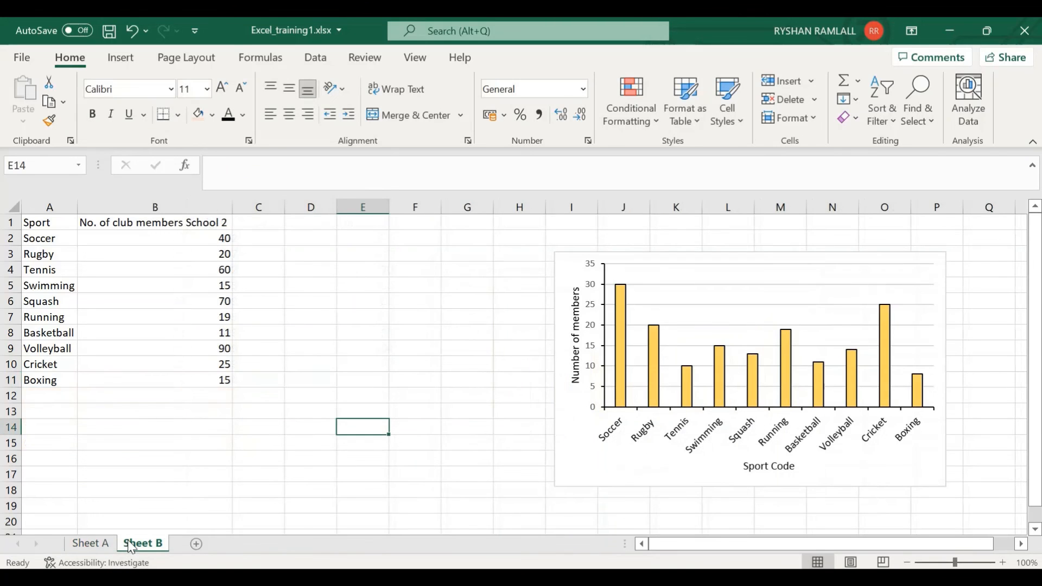
left_click(89, 544)
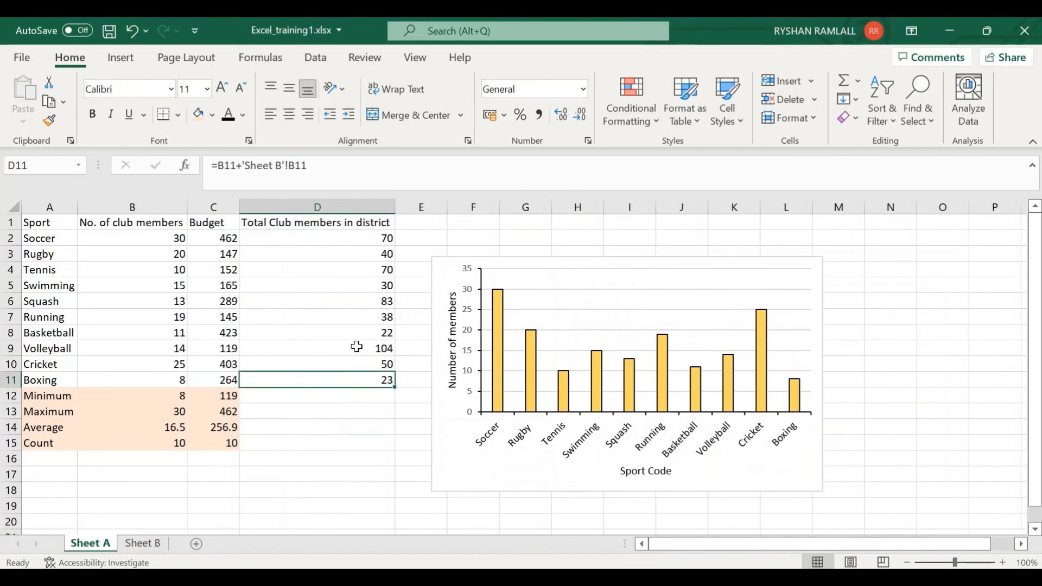
left_click(382, 170)
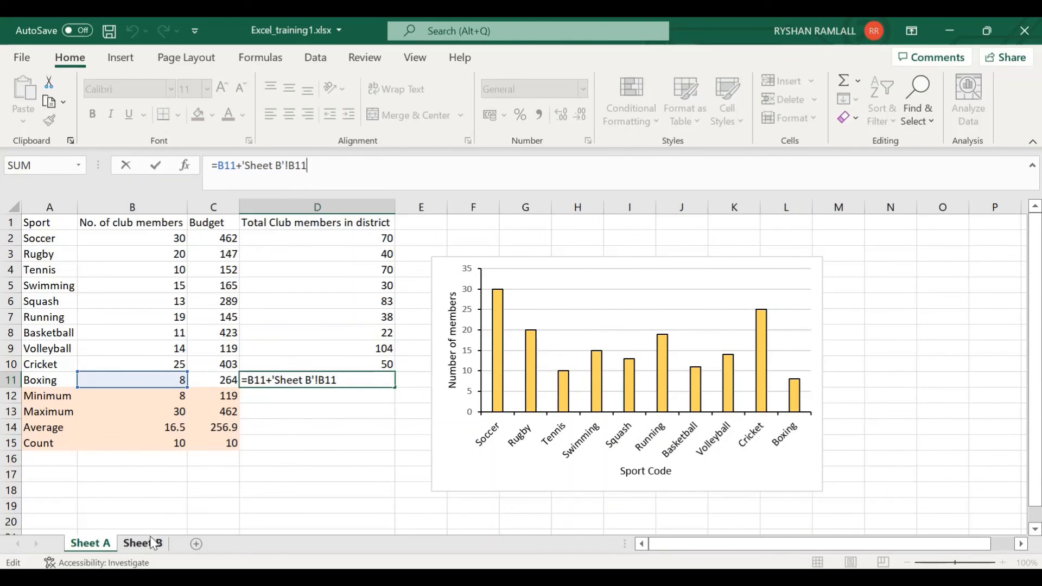
left_click(248, 488)
left_click(140, 545)
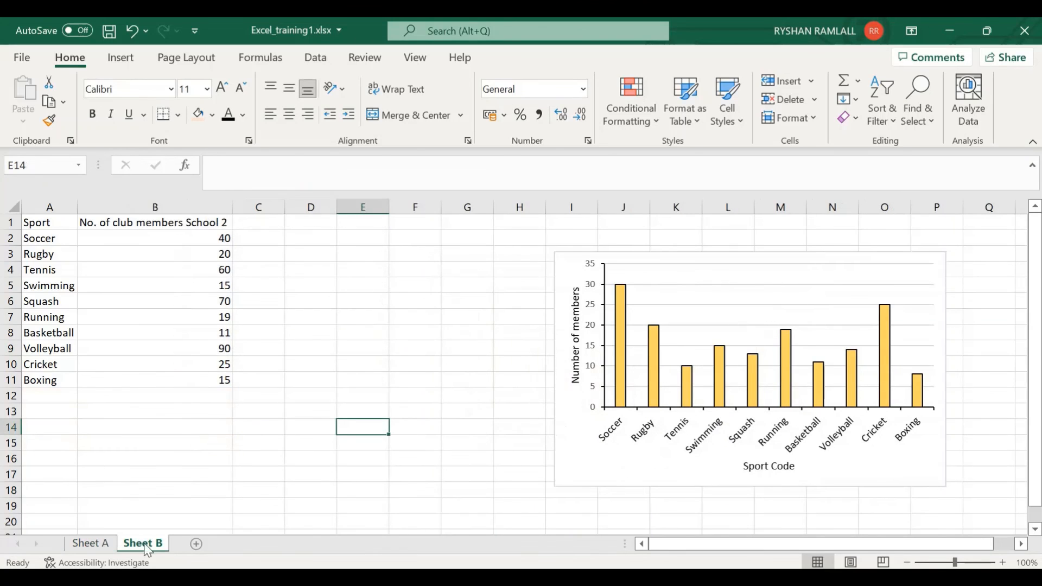
left_click(90, 544)
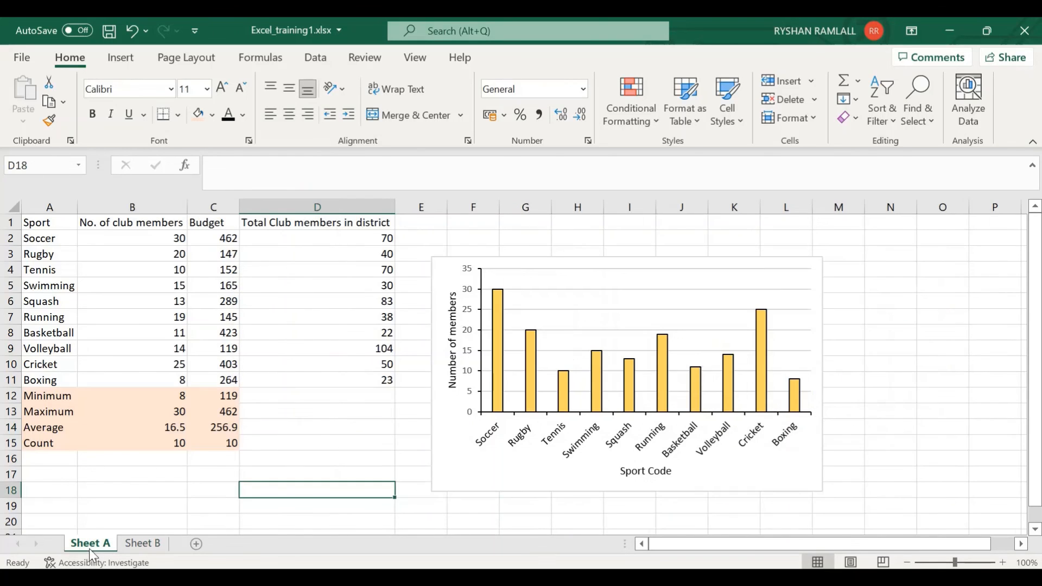
left_click(346, 420)
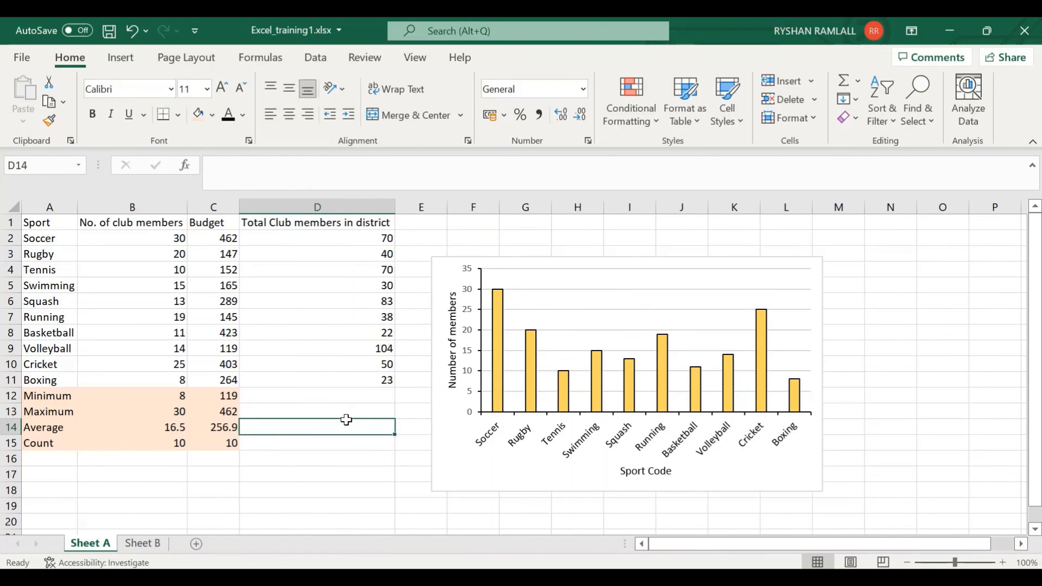